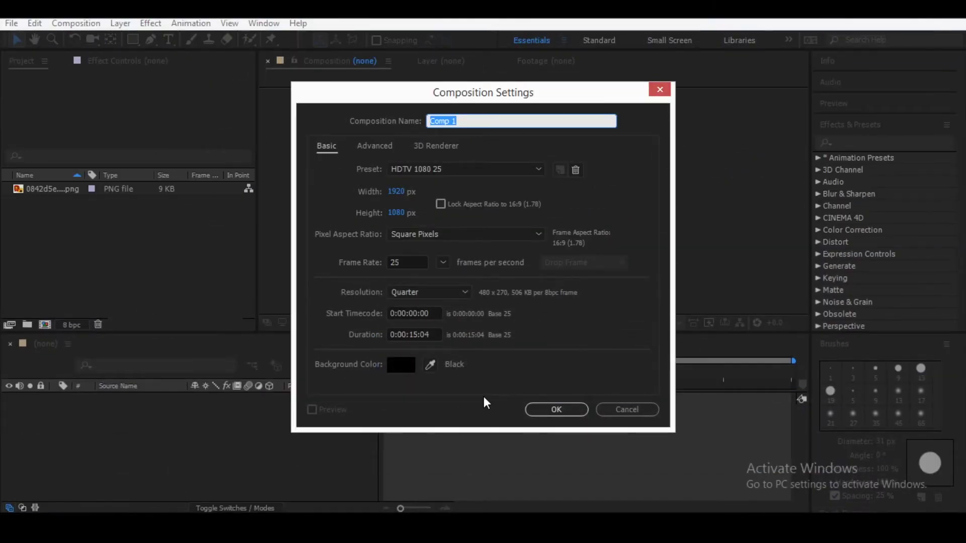
# Create Comp 1 at 1920×1080, 25 fps, with a 0:00:15:04 duration.
pyautogui.click(416, 335)
pyautogui.click(559, 409)
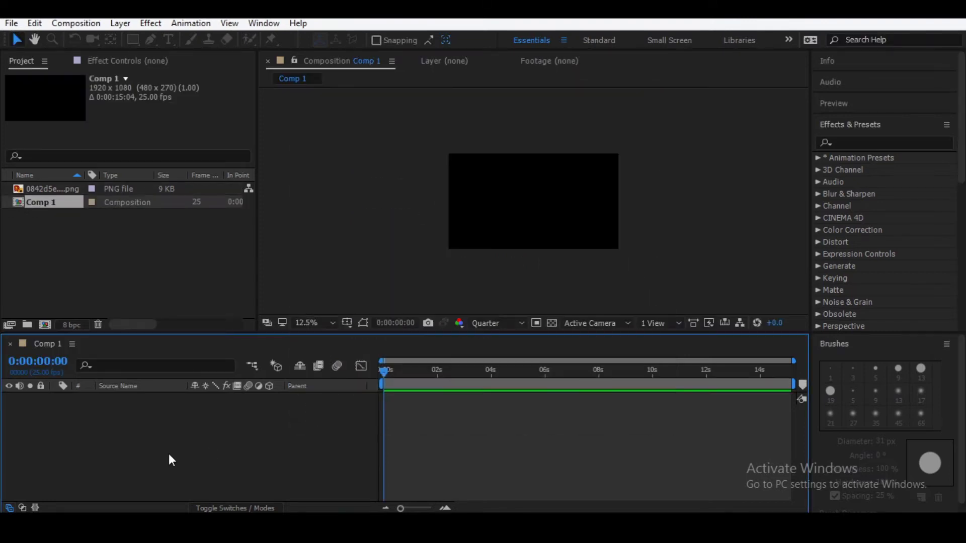
pyautogui.scroll(1, 614, 252)
# Add the panther mask PNG to Comp 1 and scale it up to 226%.
pyautogui.click(108, 277)
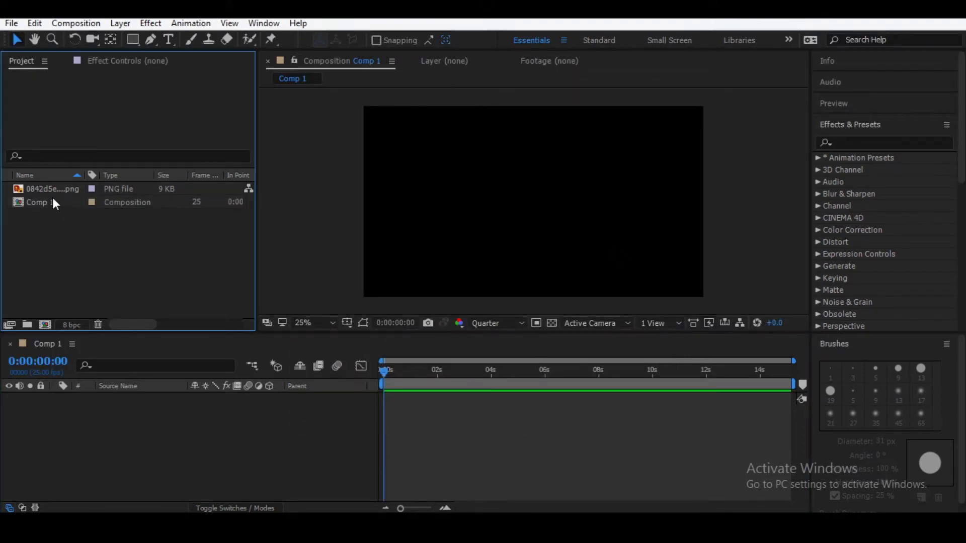
pyautogui.moveTo(50, 188); pyautogui.dragTo(78, 410)
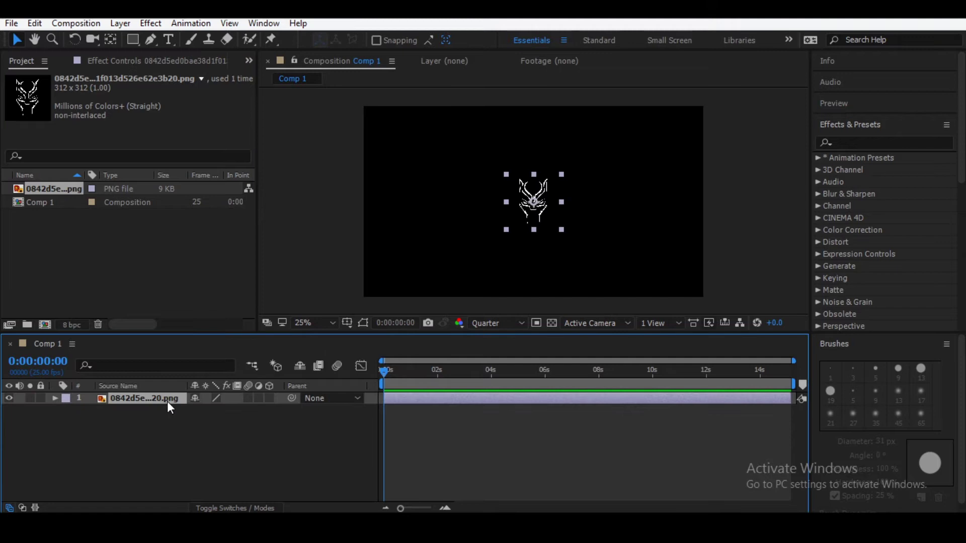
pyautogui.press('s')
pyautogui.moveTo(214, 409); pyautogui.dragTo(292, 408)
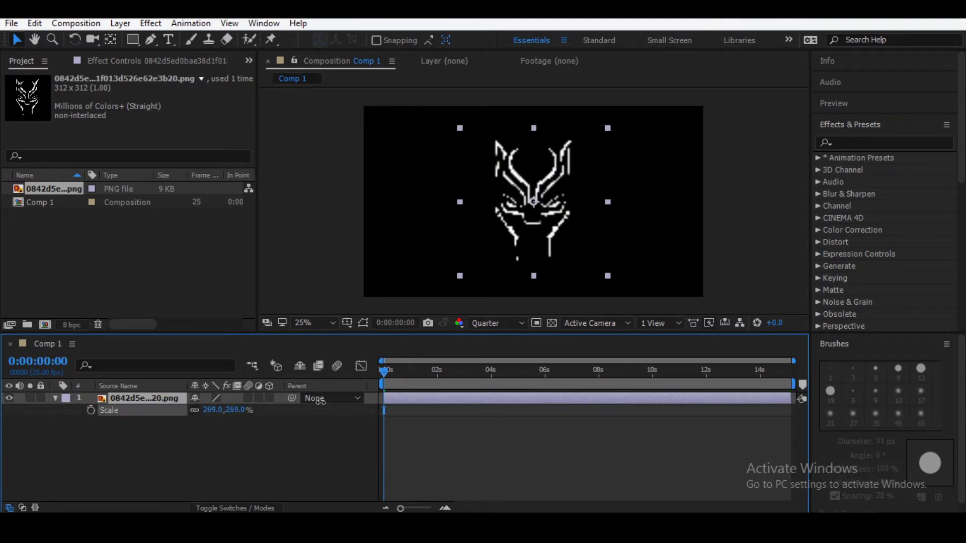
pyautogui.click(242, 446)
pyautogui.click(176, 401)
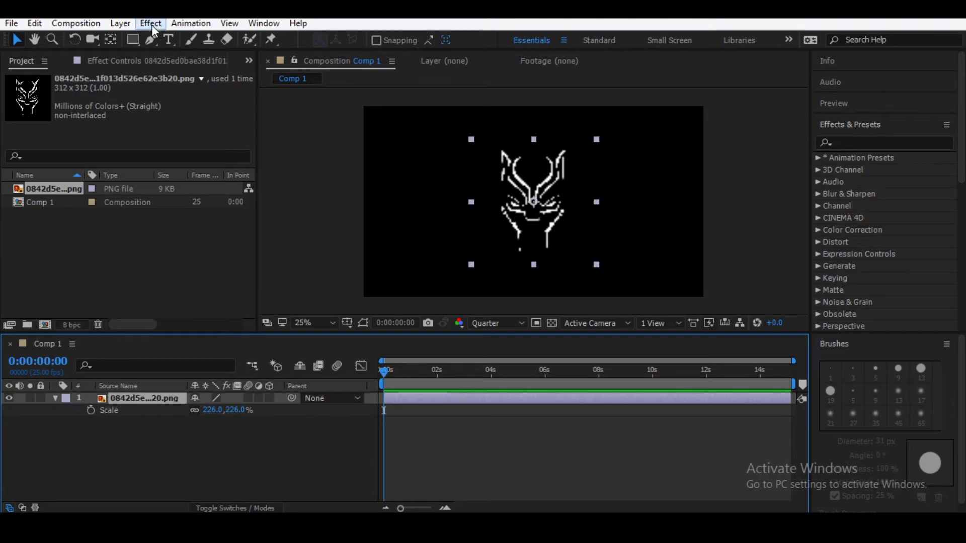
pyautogui.click(128, 23)
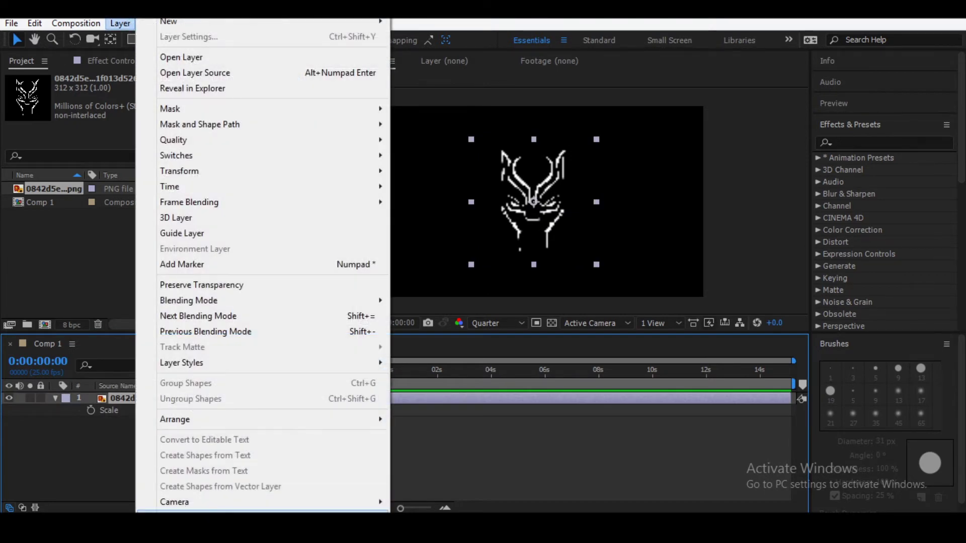
# Auto-trace the mask image's alpha outline into masks, then select all the traced masks.
pyautogui.click(227, 508)
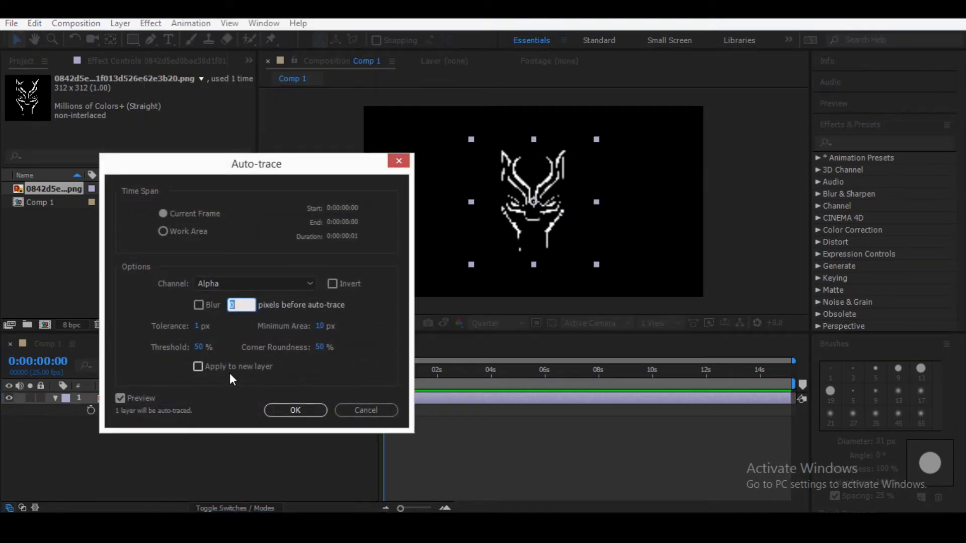
pyautogui.click(298, 418)
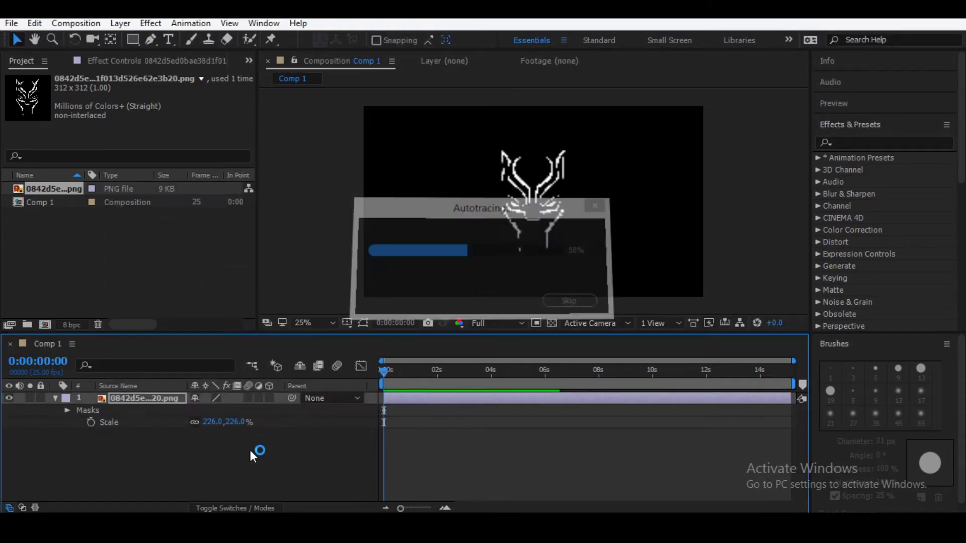
pyautogui.click(144, 396)
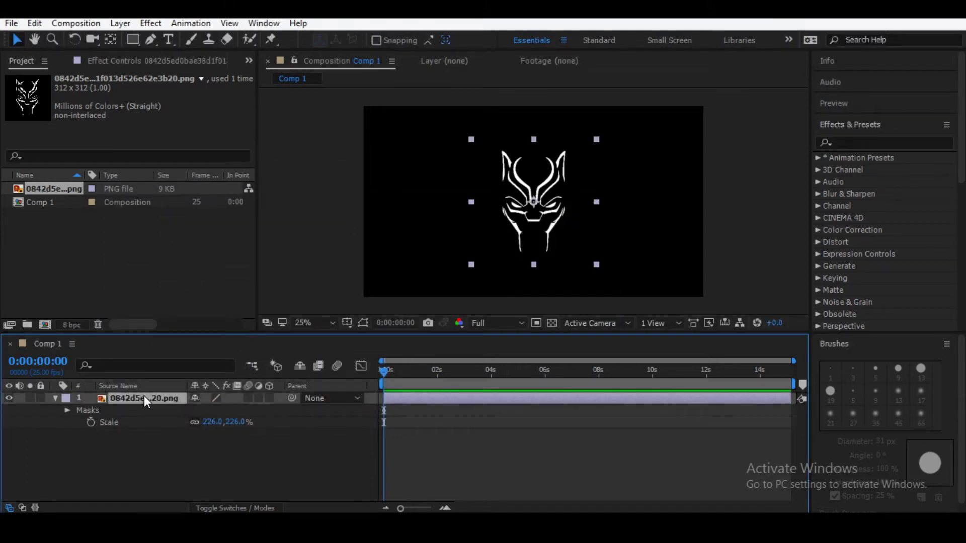
pyautogui.rightClick(83, 412)
pyautogui.click(48, 454)
pyautogui.click(99, 409)
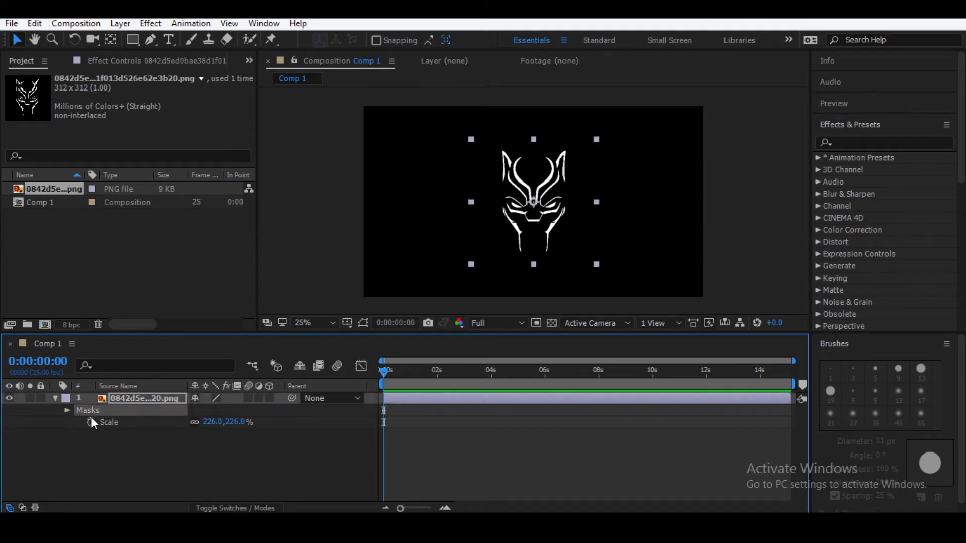
pyautogui.click(35, 22)
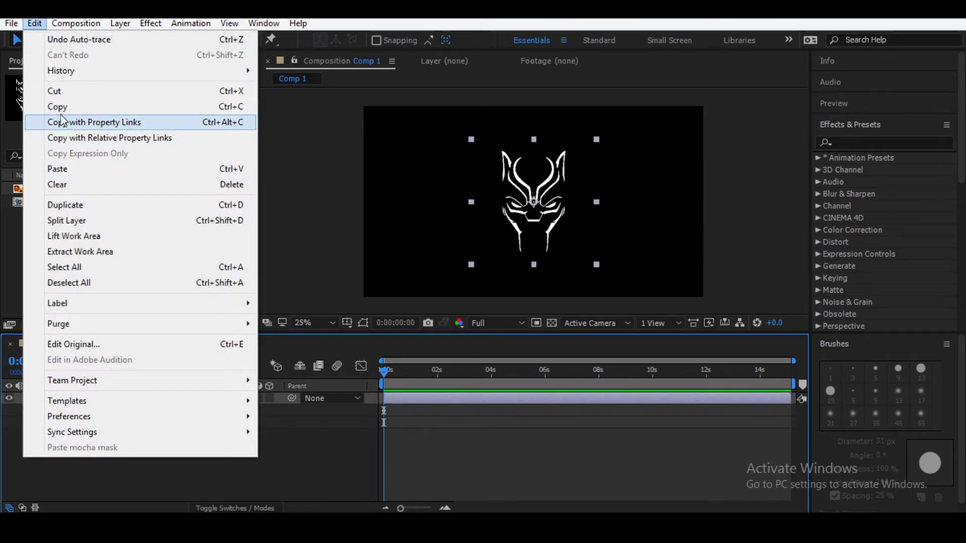
# Copy the traced masks and create a new black solid named 'saber'.
pyautogui.click(61, 121)
pyautogui.click(125, 472)
pyautogui.rightClick(125, 472)
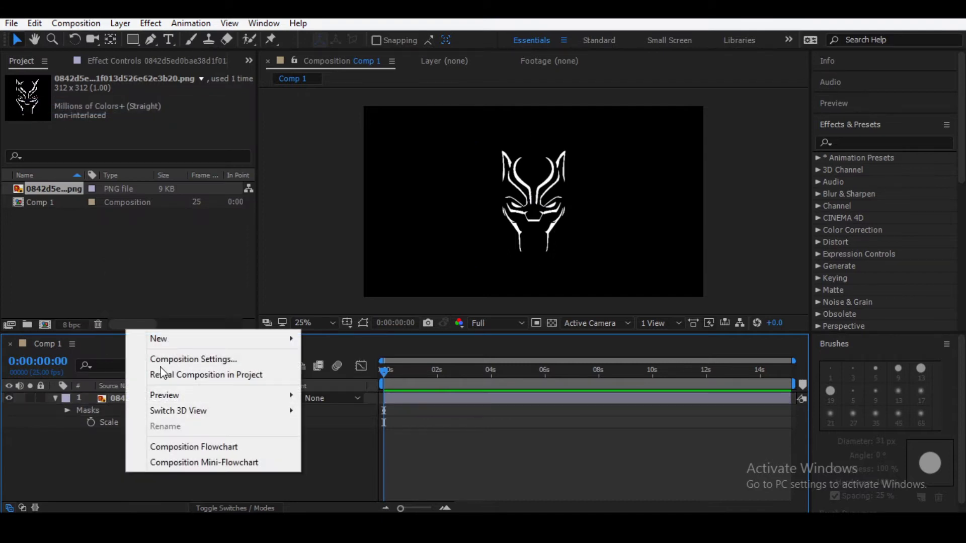
pyautogui.moveTo(166, 338)
pyautogui.click(378, 375)
pyautogui.write('saber')
pyautogui.press('Return')
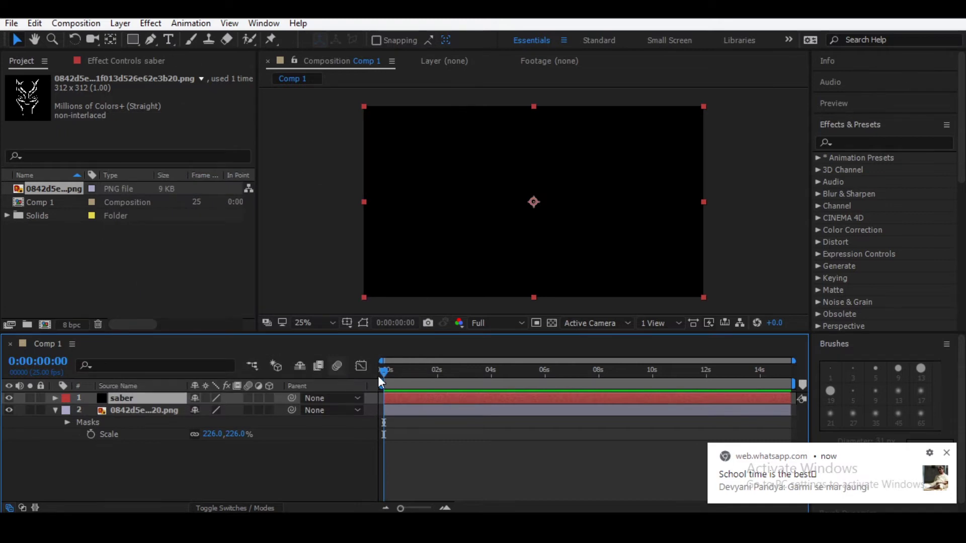
# Open and then close the Windows settings pane.
pyautogui.moveTo(963, 511)
pyautogui.click(948, 406)
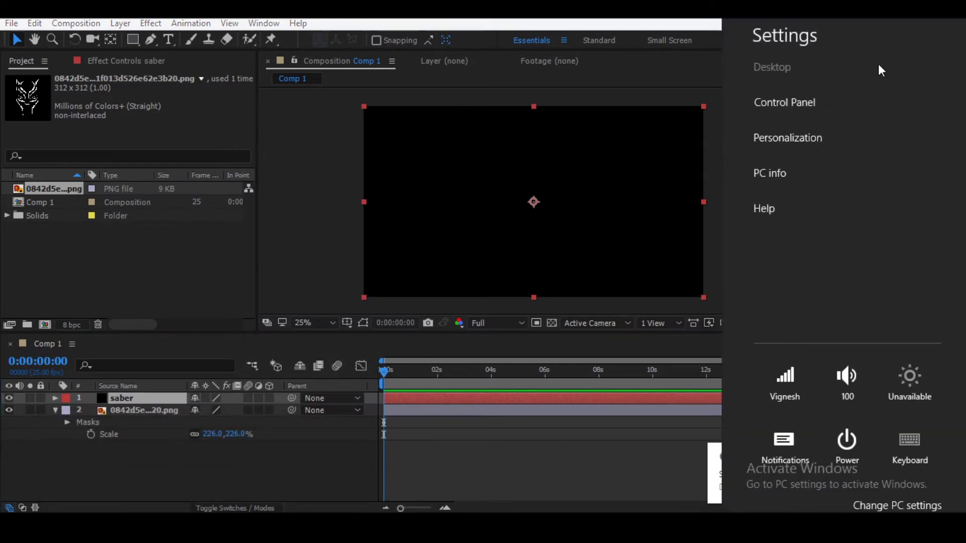
pyautogui.click(560, 421)
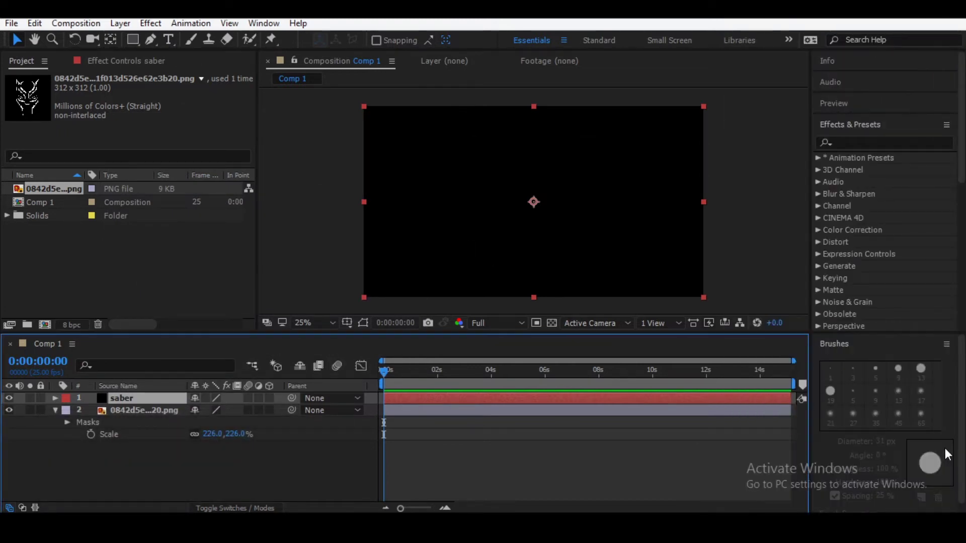
# Apply the Video Copilot Saber effect to the saber layer and set its glow colour to purple.
pyautogui.click(150, 23)
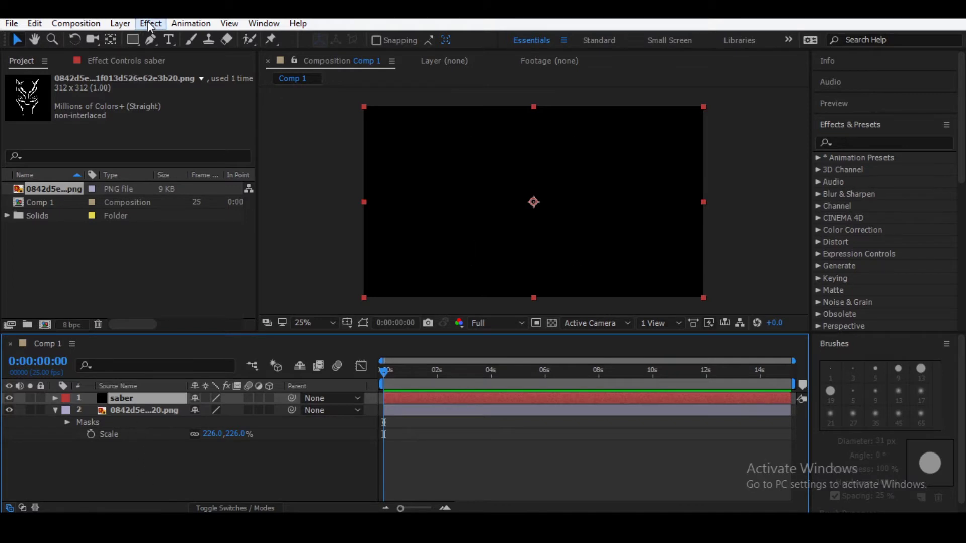
pyautogui.moveTo(302, 510)
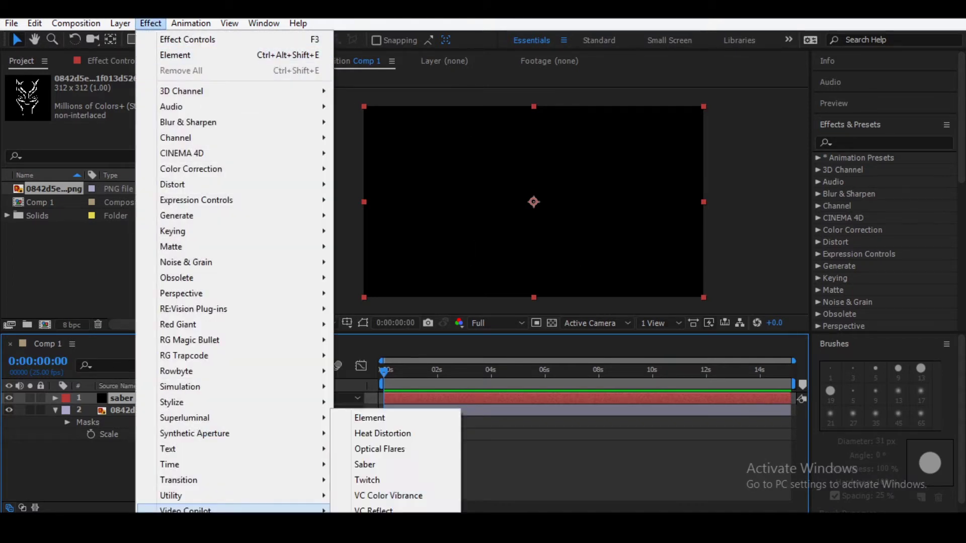
pyautogui.click(384, 468)
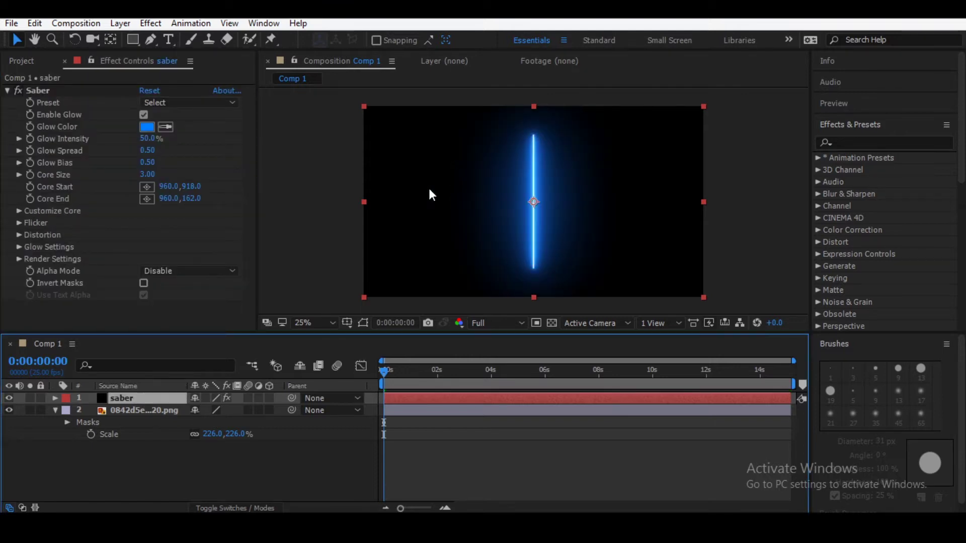
pyautogui.click(151, 126)
pyautogui.moveTo(282, 362); pyautogui.dragTo(283, 287)
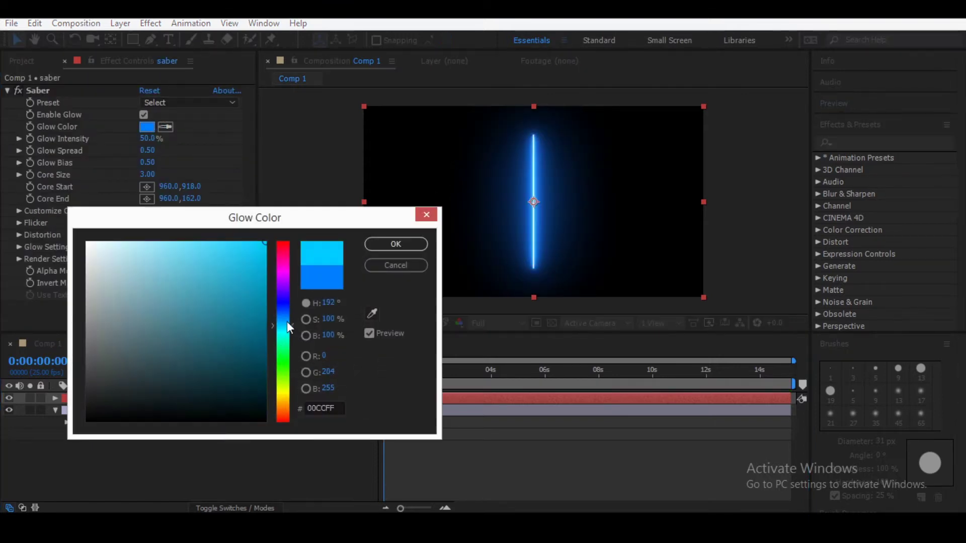
pyautogui.click(394, 246)
# Expand Saber's Customize Core settings and select the saber layer.
pyautogui.click(18, 212)
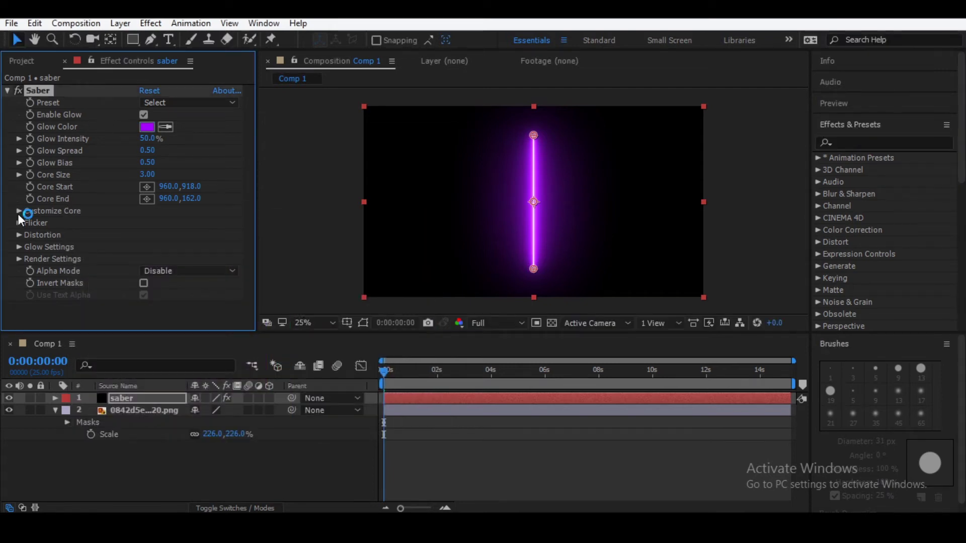
pyautogui.scroll(-2, 17, 214)
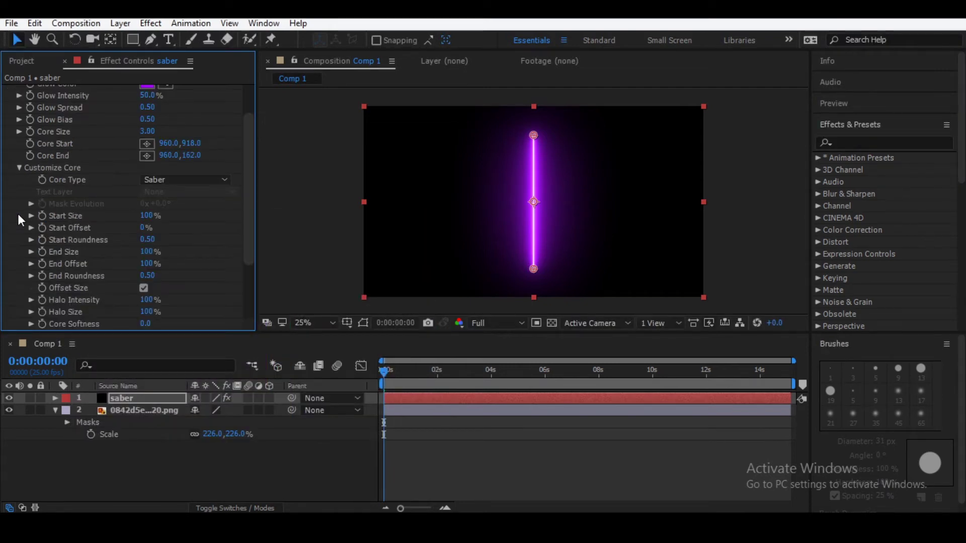
pyautogui.click(116, 400)
pyautogui.click(35, 23)
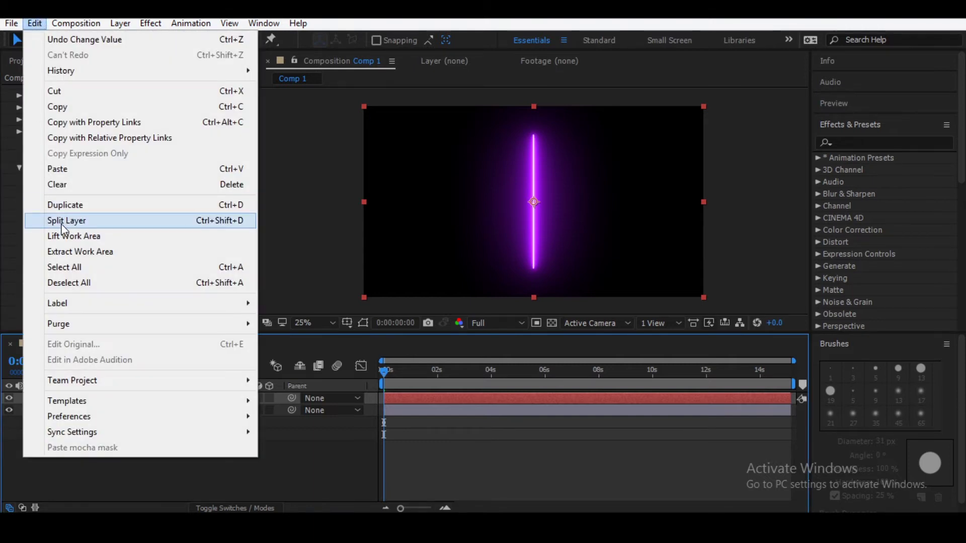
# Paste the copied masks onto the saber layer and zoom the view to 100%.
pyautogui.click(61, 174)
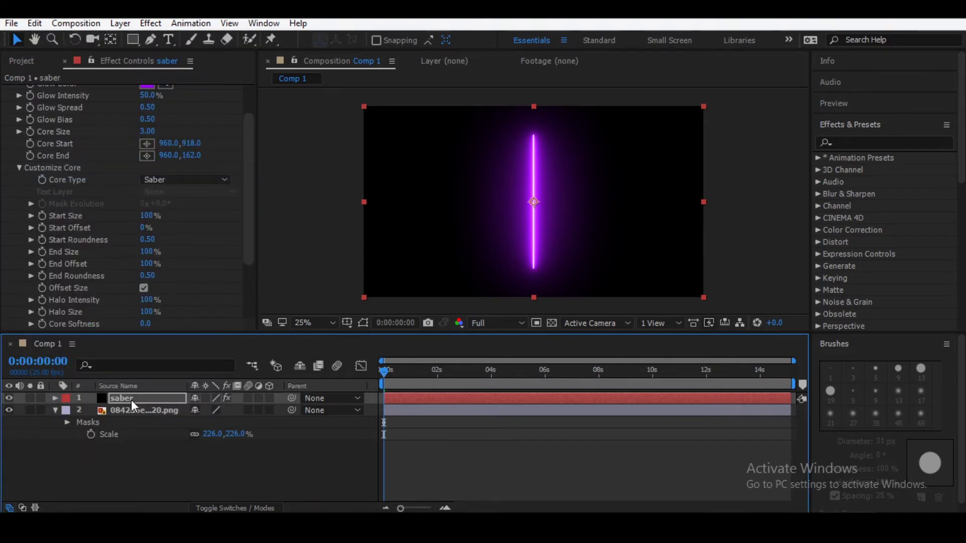
pyautogui.click(361, 315)
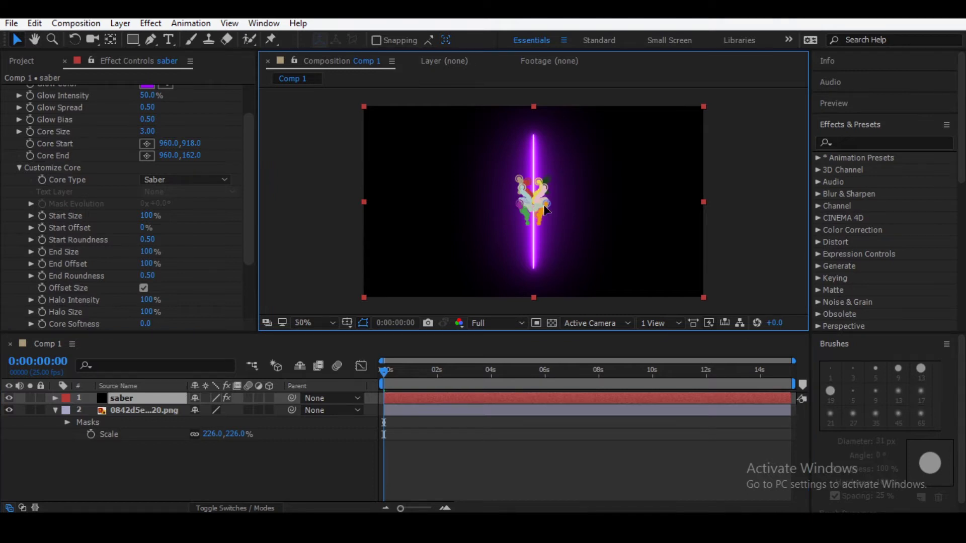
pyautogui.press('/')
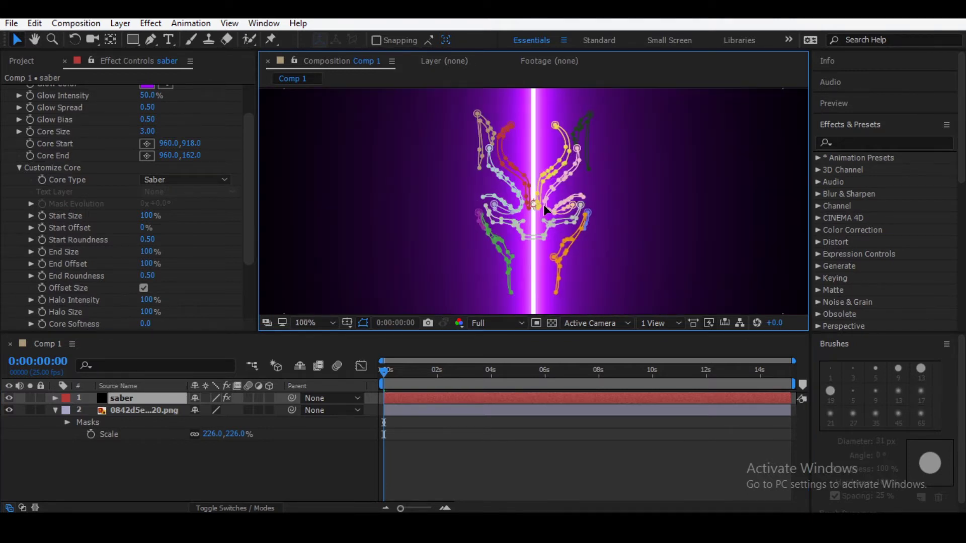
pyautogui.scroll(-2, 545, 210)
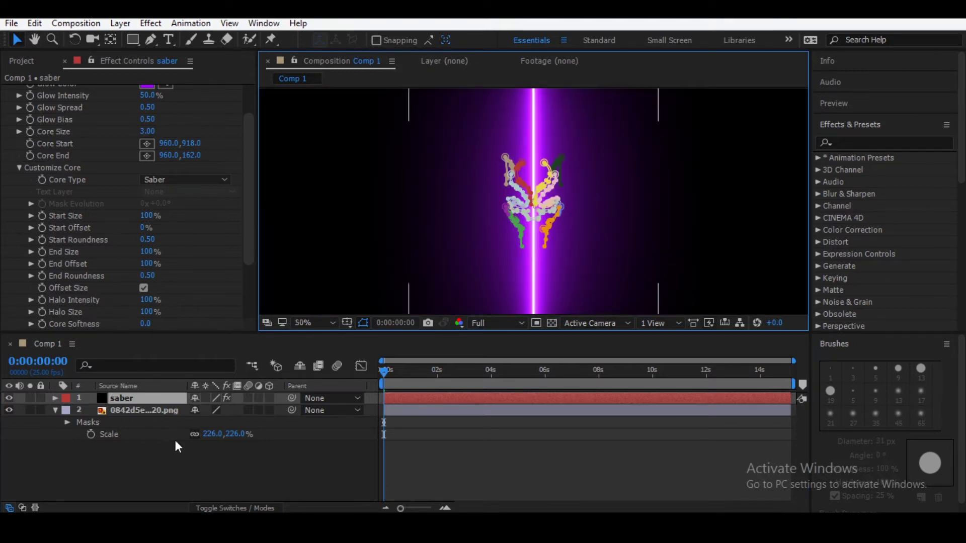
pyautogui.click(128, 404)
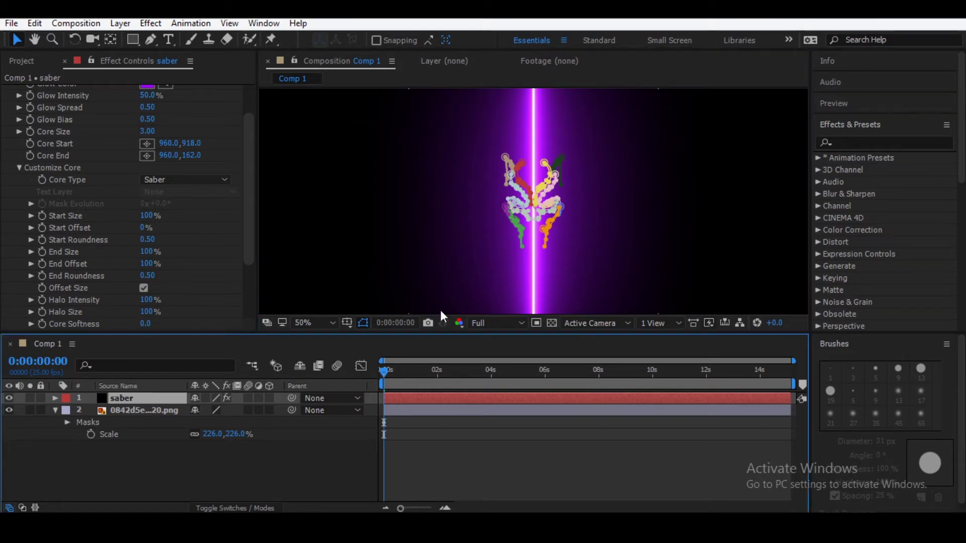
# Reveal the saber layer's masks, select Mask 7 through Mask 13, and zoom to 200%.
pyautogui.click(55, 398)
pyautogui.click(66, 410)
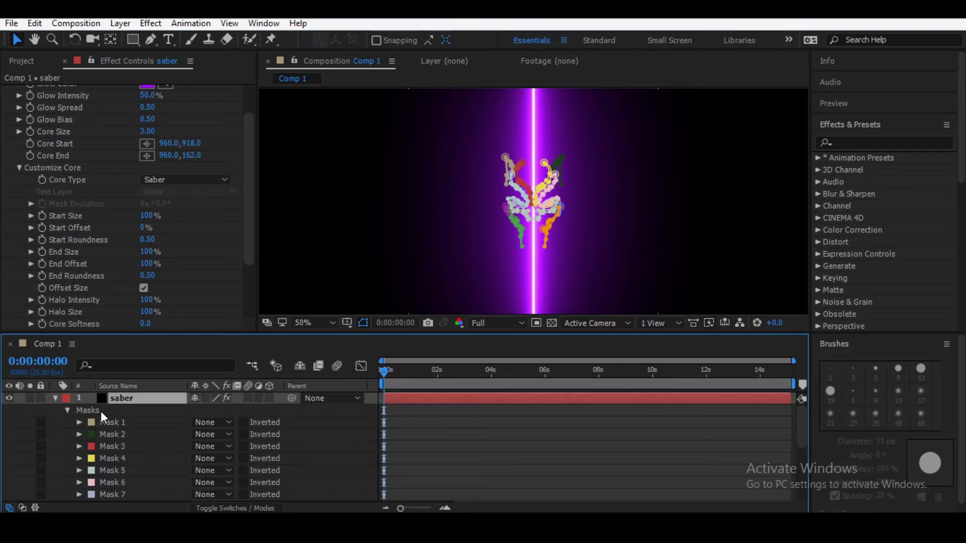
pyautogui.scroll(-5, 118, 422)
pyautogui.scroll(2, 122, 466)
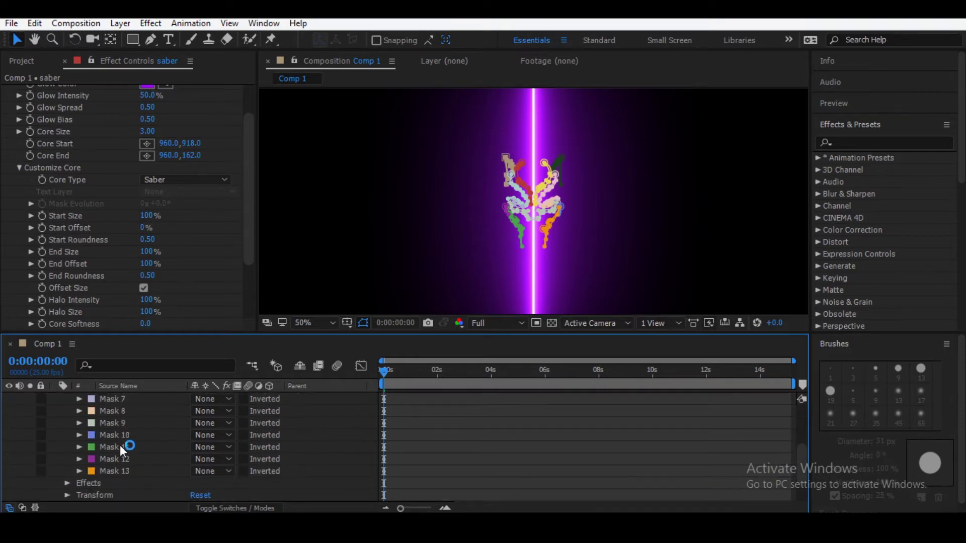
pyautogui.keyDown('shift'); pyautogui.click(118, 472); pyautogui.keyUp('shift')
pyautogui.press('.')
pyautogui.press('.')
pyautogui.click(555, 245)
pyautogui.scroll(-7, 556, 245)
# Scale up and reposition the selected mask outlines around the glowing purple line.
pyautogui.scroll(2, 556, 242)
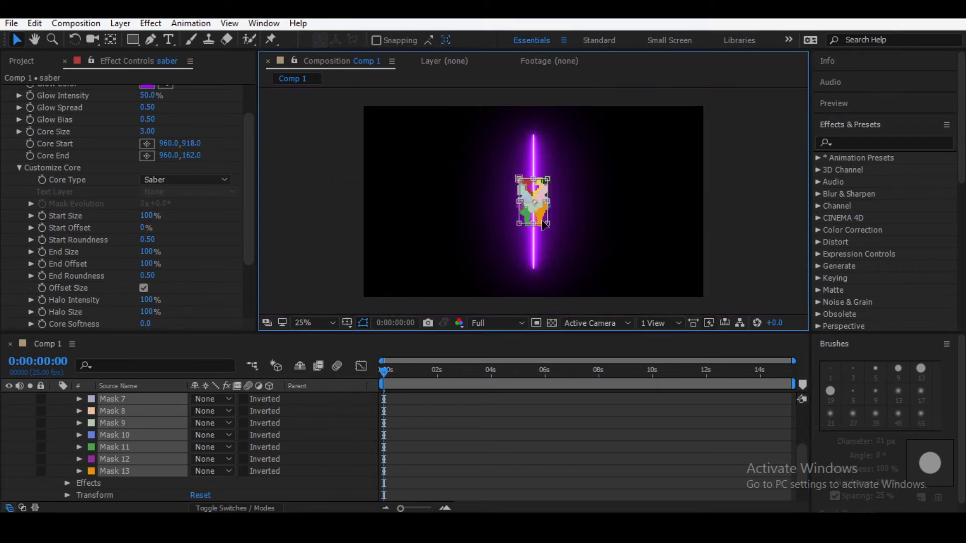
pyautogui.moveTo(547, 224); pyautogui.dragTo(593, 282)
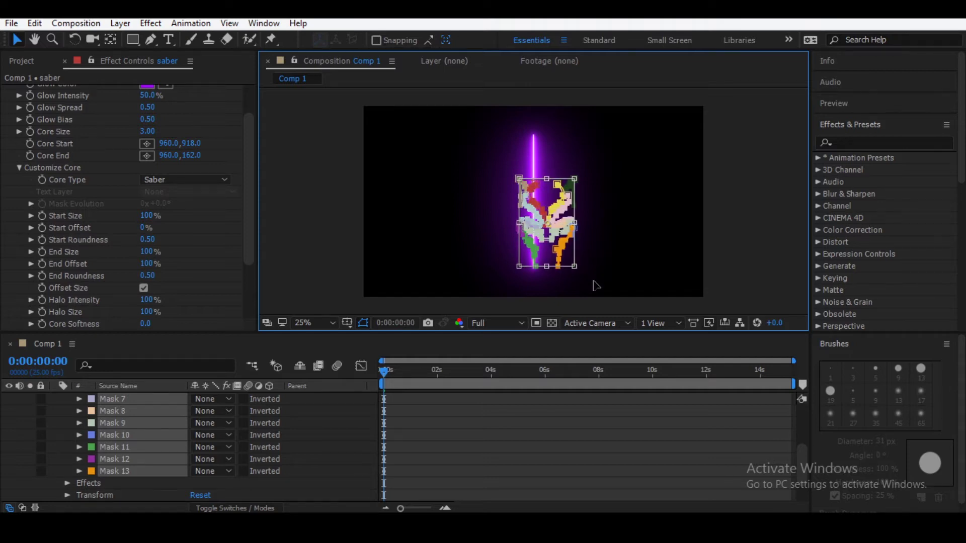
pyautogui.moveTo(571, 250)
pyautogui.mouseDown()
pyautogui.moveTo(542, 210)
pyautogui.moveTo(550, 207)
pyautogui.moveTo(538, 206)
pyautogui.mouseUp()
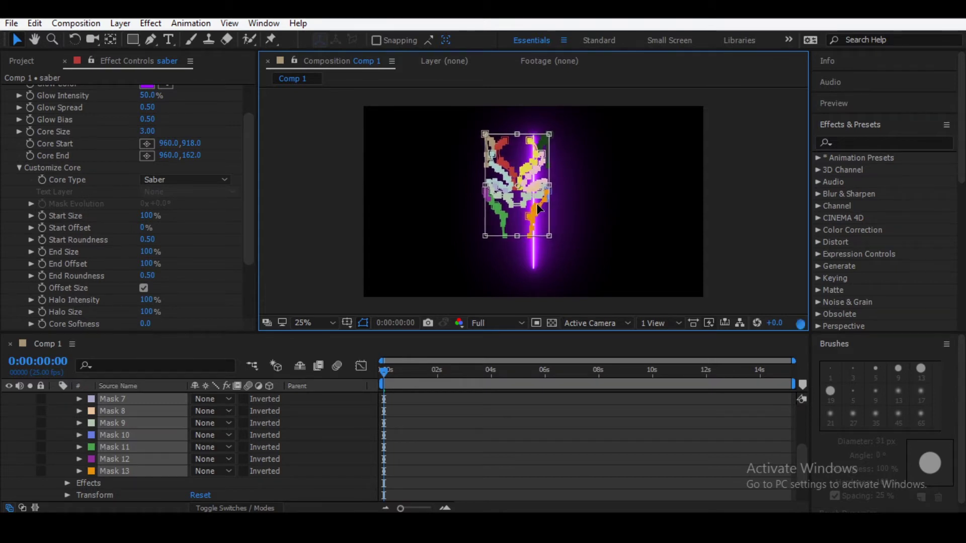
pyautogui.moveTo(549, 237); pyautogui.dragTo(584, 272)
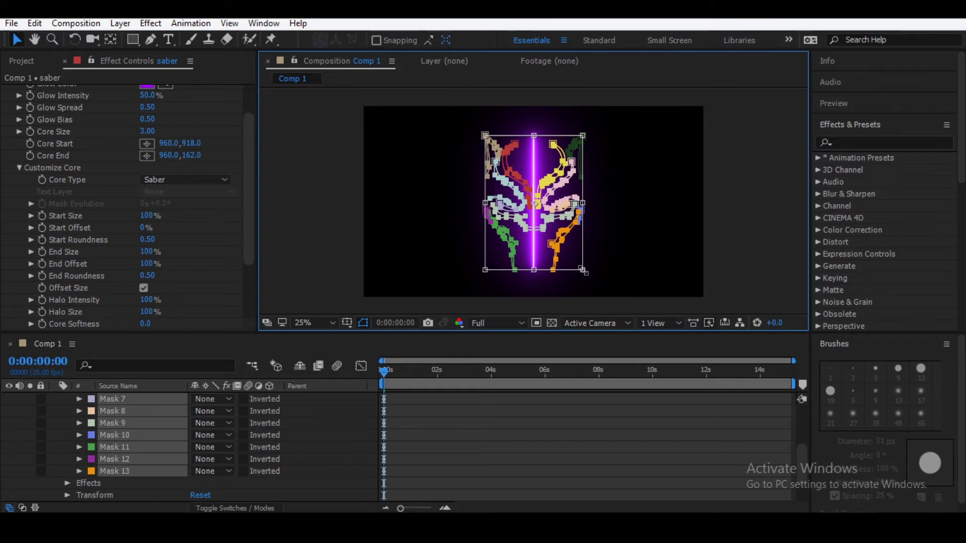
# Scroll the Effect Controls panel to the Saber Customize Core settings.
pyautogui.scroll(-3, 20, 312)
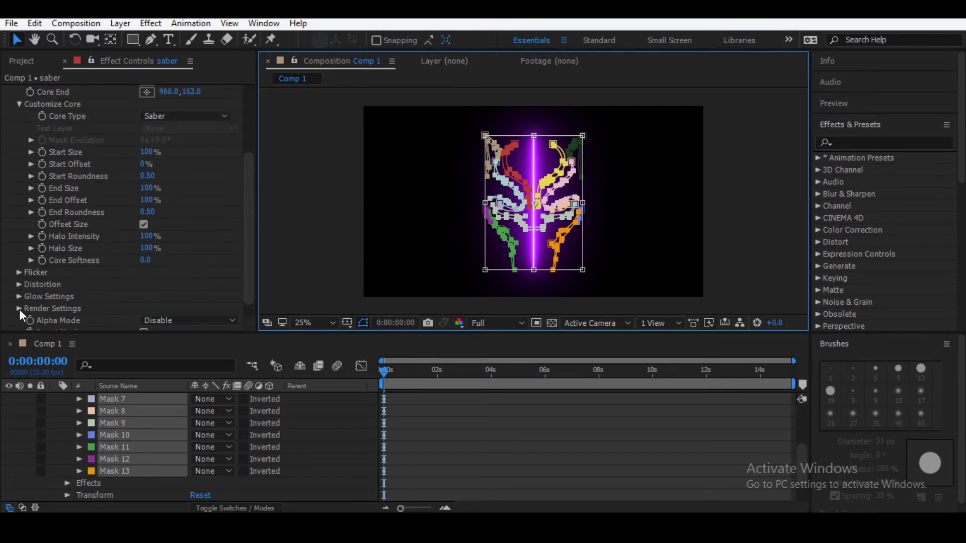
pyautogui.scroll(5, 22, 285)
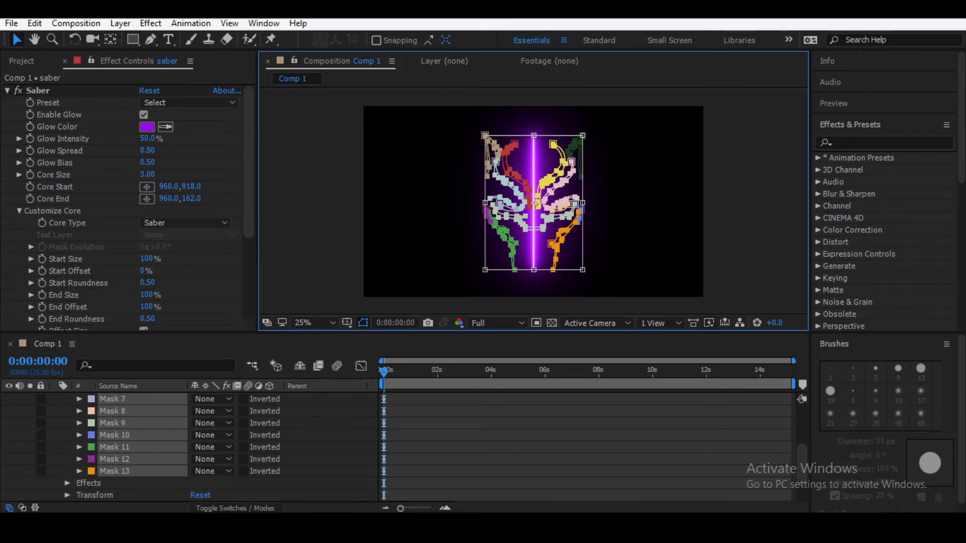
pyautogui.scroll(-5, 60, 262)
pyautogui.scroll(-2, 33, 296)
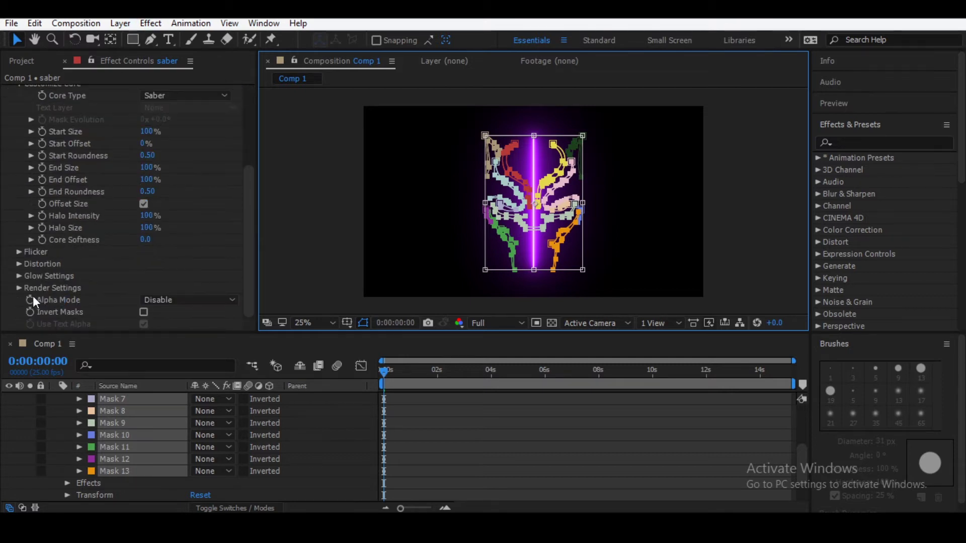
pyautogui.scroll(8, 14, 282)
pyautogui.scroll(-5, 39, 248)
pyautogui.scroll(4, 20, 217)
# Set the Saber Core Type to Layer Masks so the glow follows the mask paths.
pyautogui.click(198, 190)
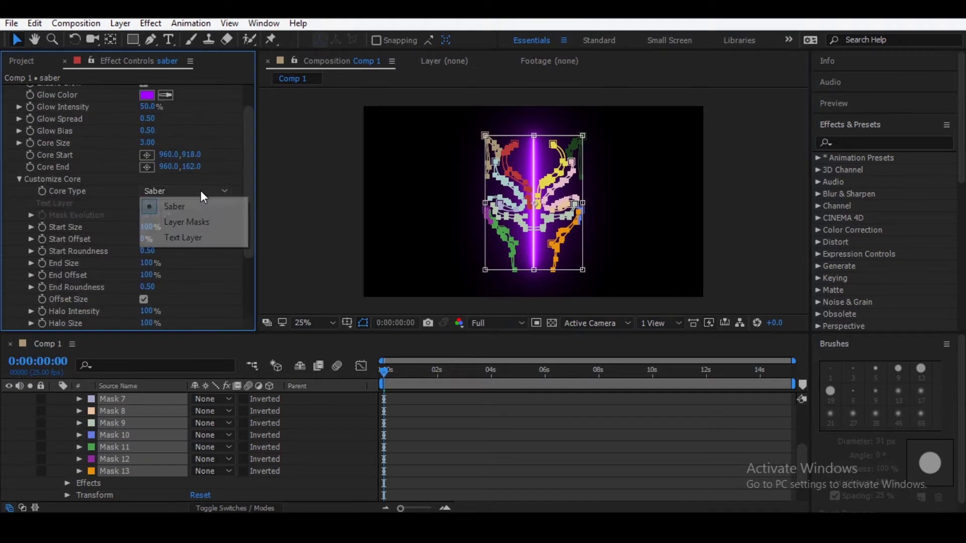
pyautogui.click(185, 220)
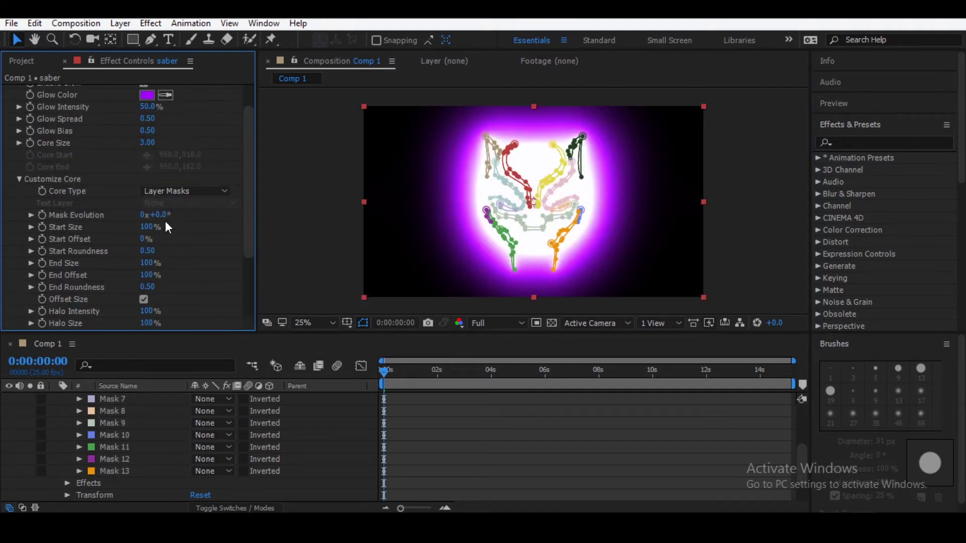
pyautogui.scroll(3, 108, 143)
# Lower the Saber Glow Intensity to 20%, then further to 11%.
pyautogui.click(145, 139)
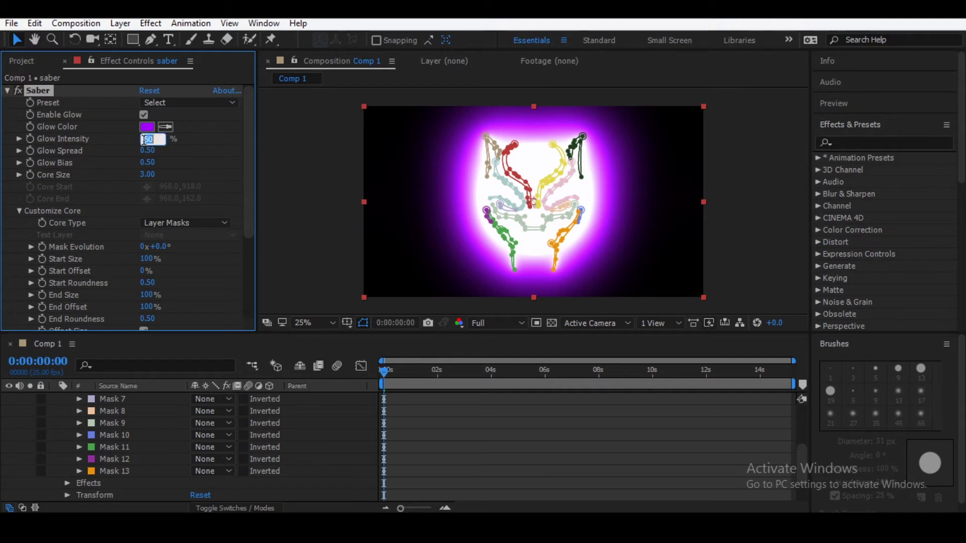
pyautogui.write('20')
pyautogui.press('Return')
pyautogui.click(352, 406)
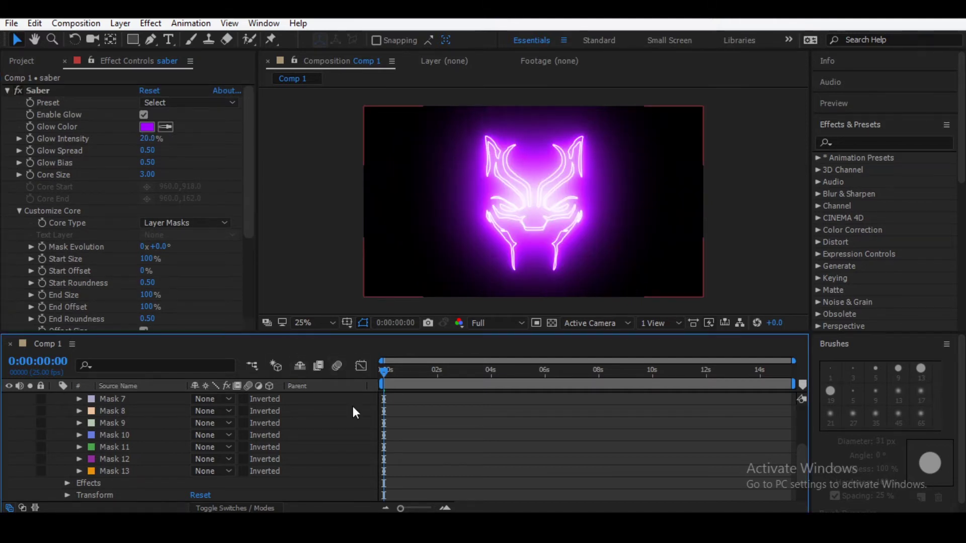
pyautogui.click(147, 139)
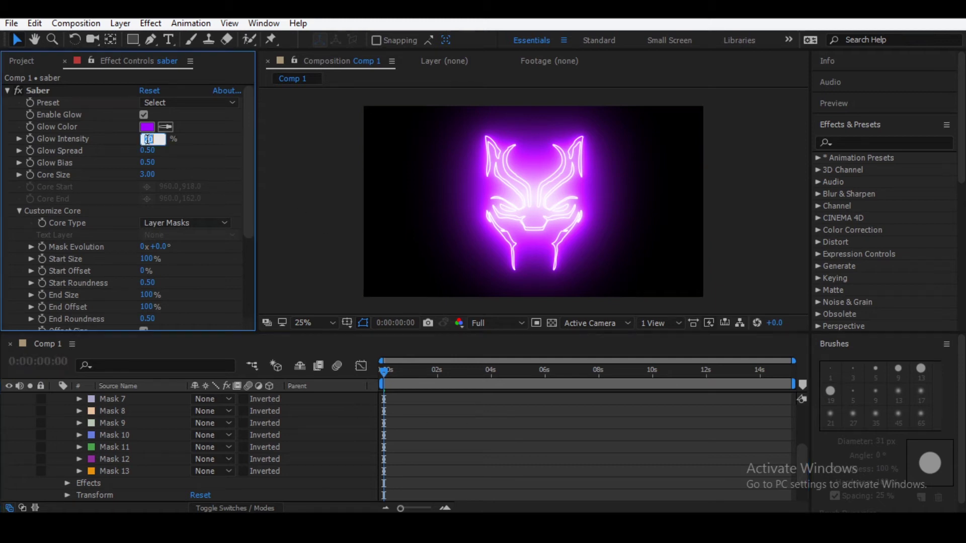
pyautogui.write('11')
pyautogui.press('Return')
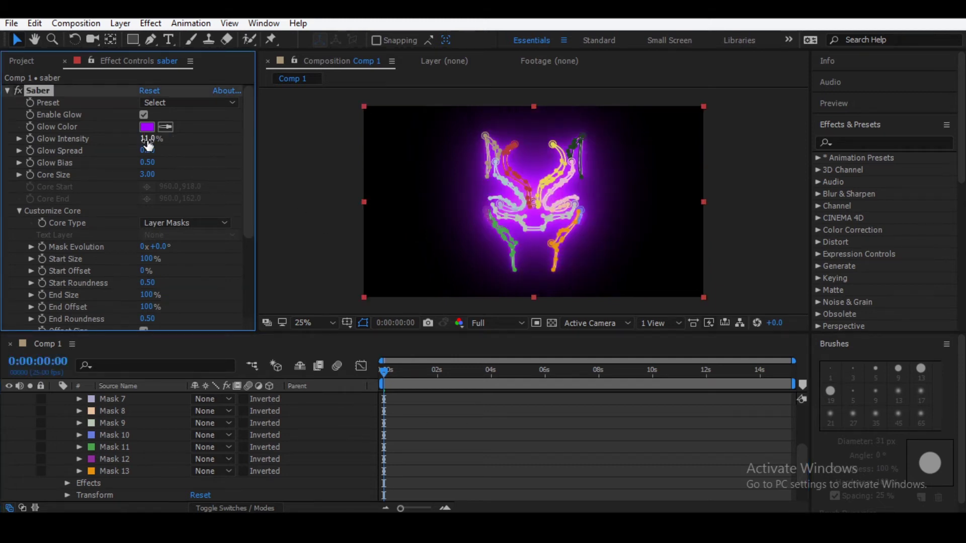
pyautogui.click(309, 470)
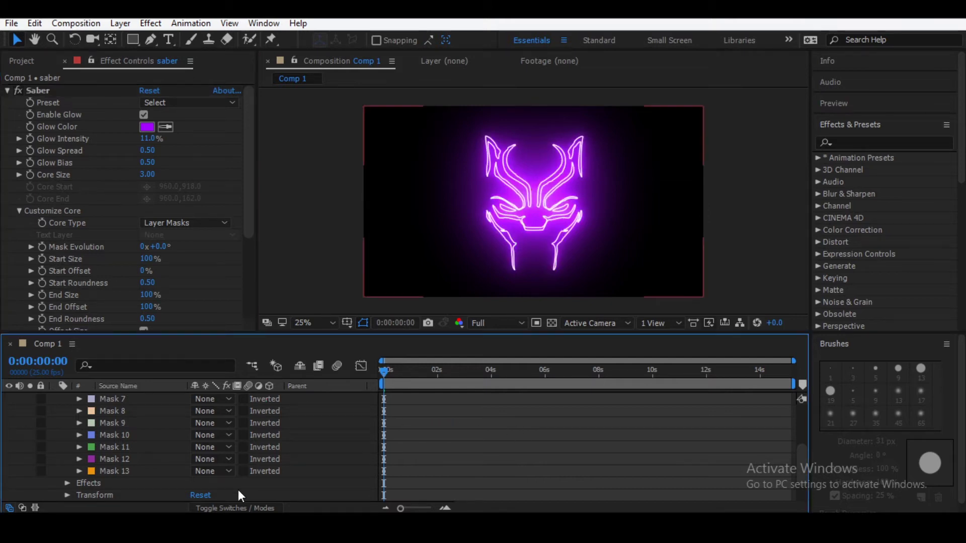
pyautogui.scroll(4, 286, 451)
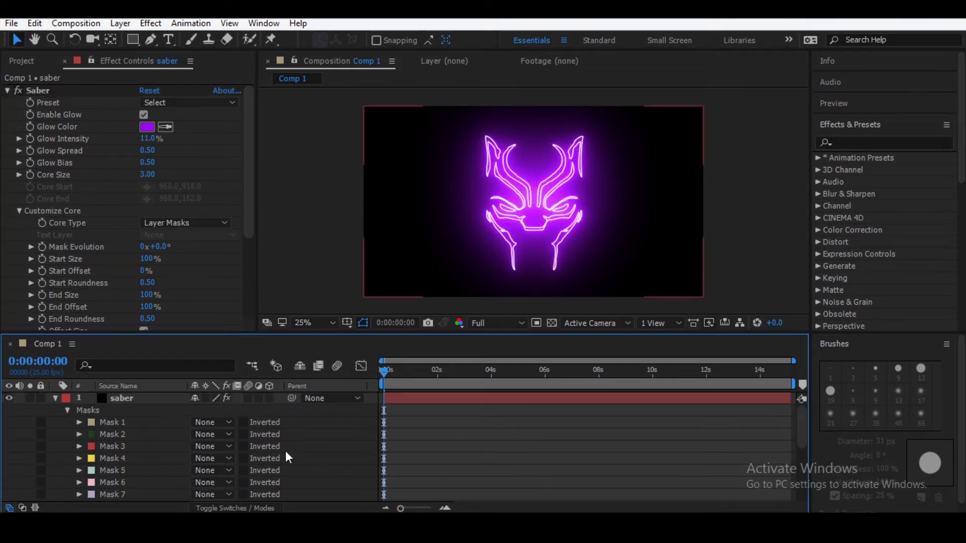
# Hide the coloured mask outlines in the viewer.
pyautogui.click(390, 402)
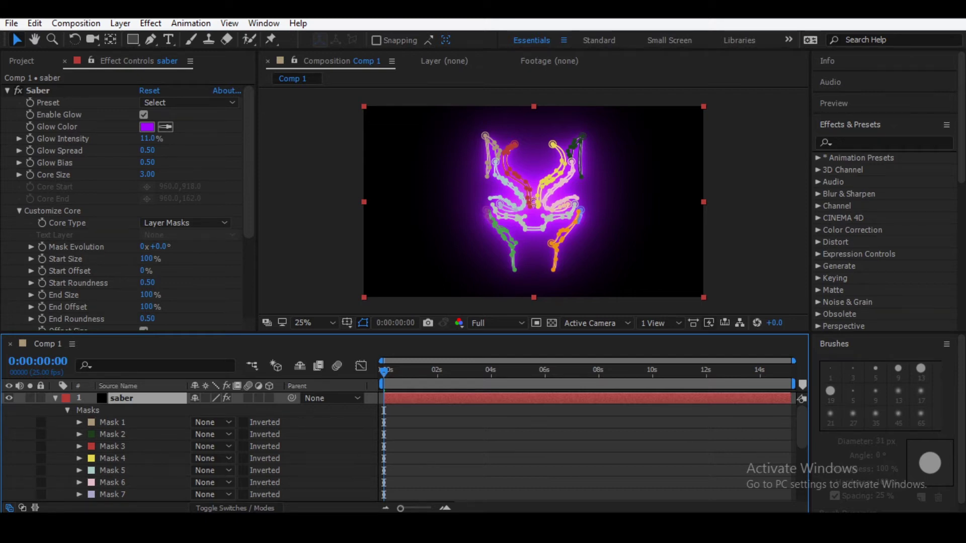
pyautogui.click(361, 324)
pyautogui.click(358, 431)
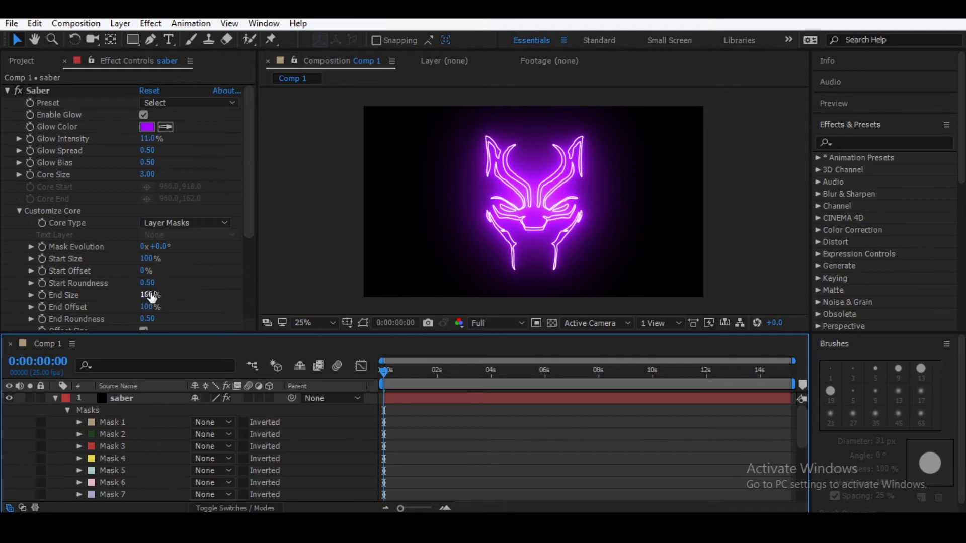
# Keyframe Saber End Offset from 0% at the start to 100% at about 3.5 seconds.
pyautogui.moveTo(146, 295)
pyautogui.mouseDown()
pyautogui.moveTo(200, 282)
pyautogui.moveTo(174, 295)
pyautogui.mouseUp()
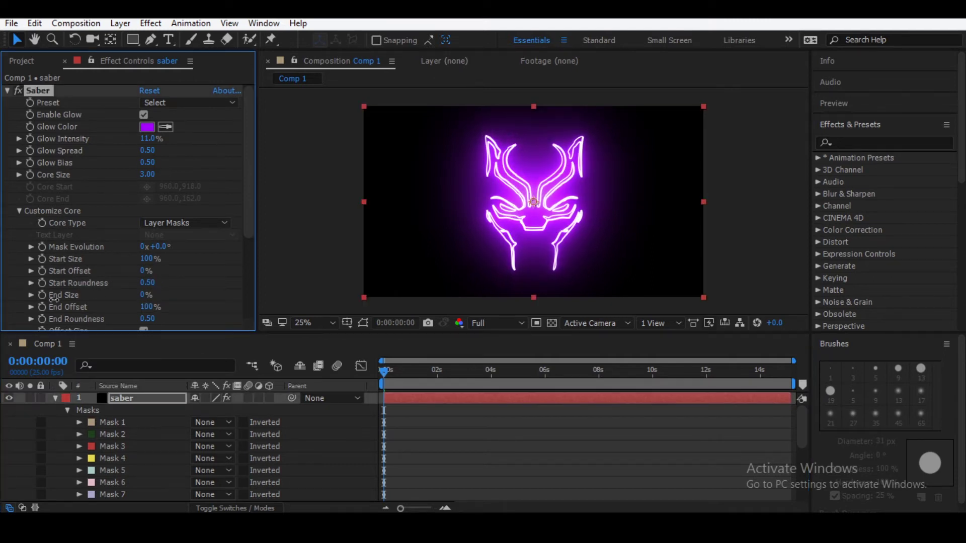
pyautogui.moveTo(179, 296); pyautogui.dragTo(52, 329)
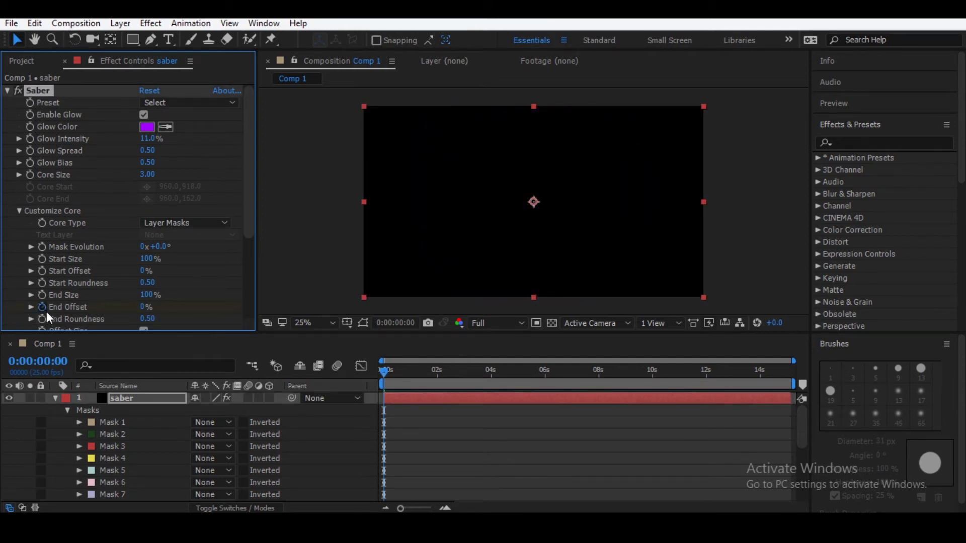
pyautogui.moveTo(447, 383)
pyautogui.mouseDown()
pyautogui.moveTo(502, 380)
pyautogui.moveTo(487, 379)
pyautogui.mouseUp()
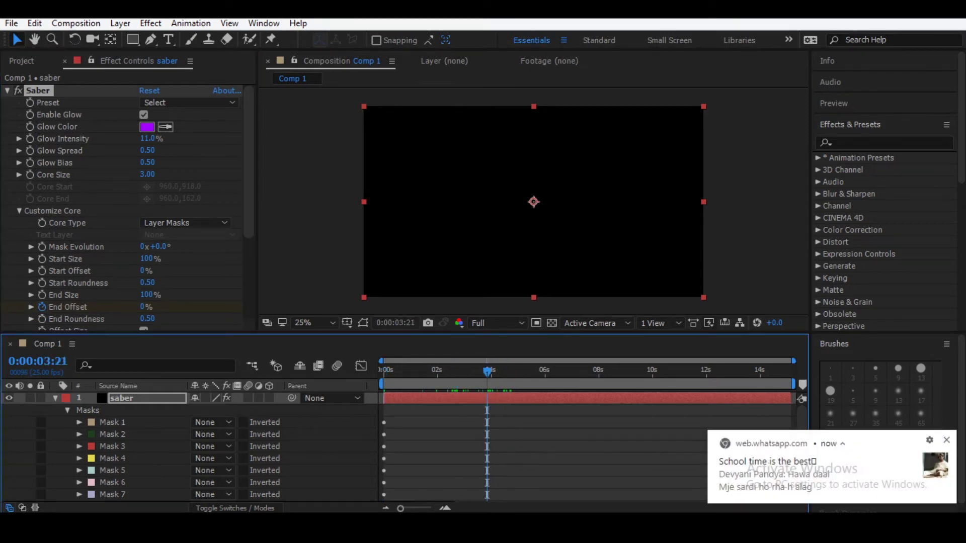
pyautogui.click(947, 441)
pyautogui.moveTo(139, 305); pyautogui.dragTo(246, 309)
pyautogui.moveTo(452, 373); pyautogui.dragTo(270, 408)
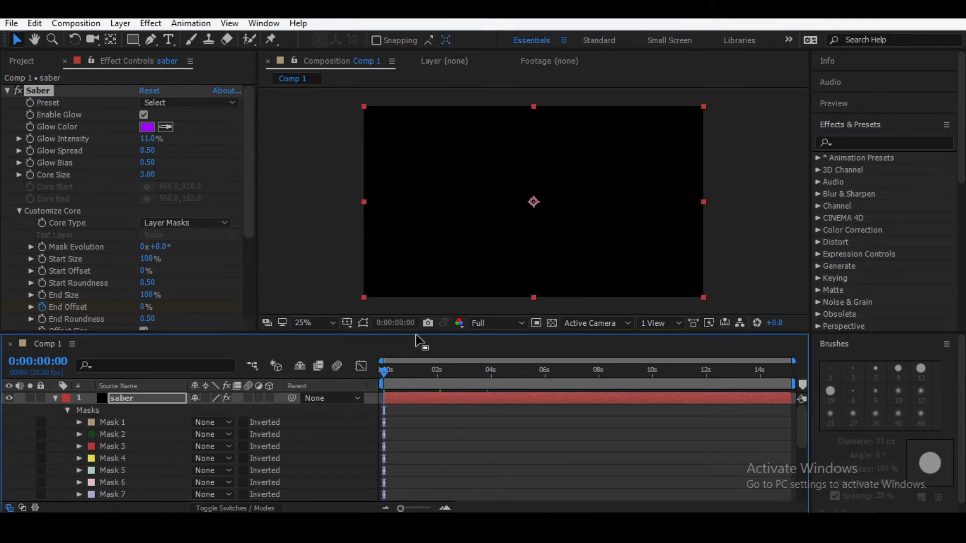
# Set preview resolution to Quarter and preview the draw-on animation.
pyautogui.click(496, 325)
pyautogui.click(508, 403)
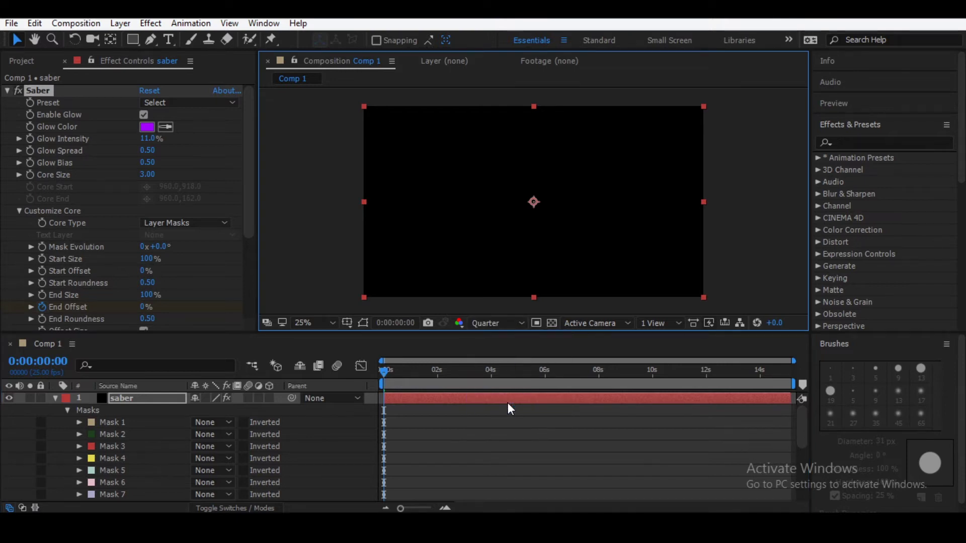
pyautogui.press('space')
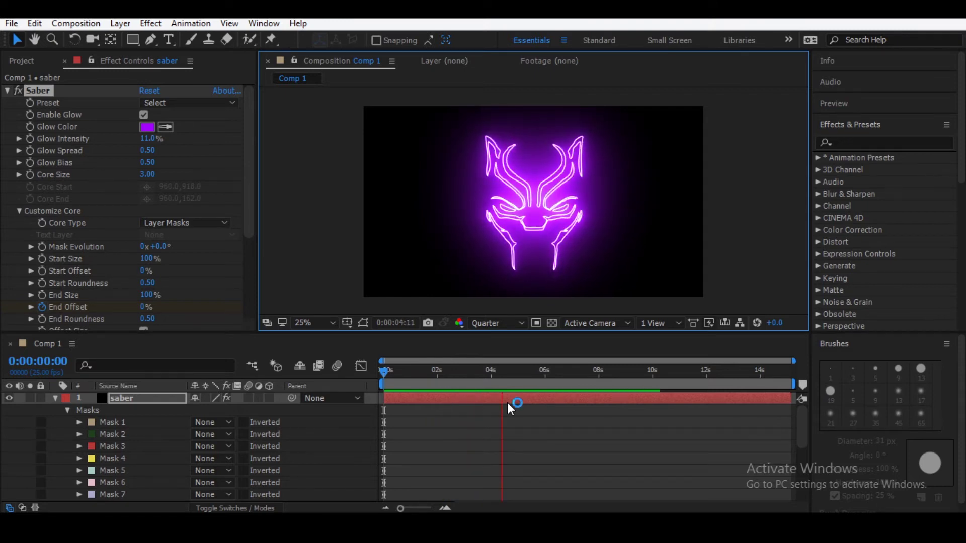
pyautogui.press('space')
pyautogui.press('space')
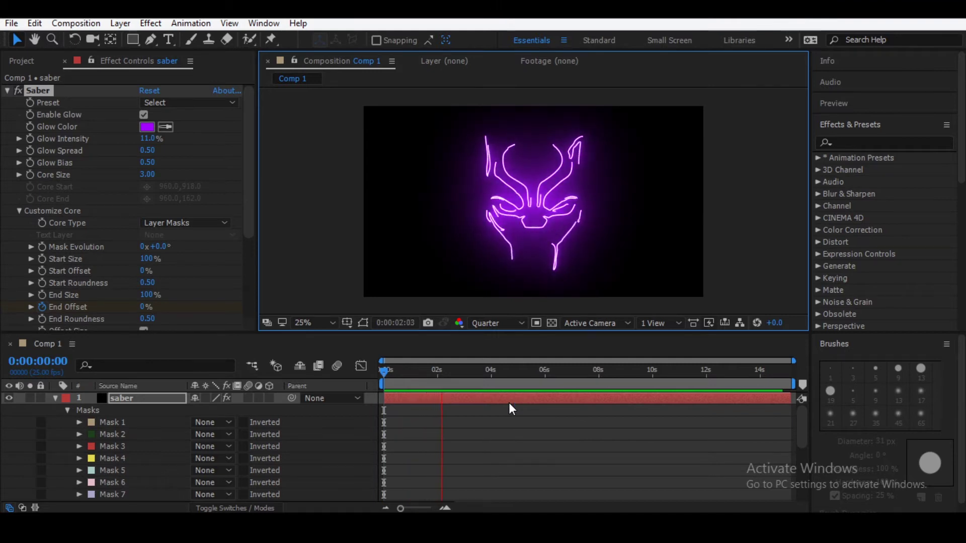
pyautogui.press('space')
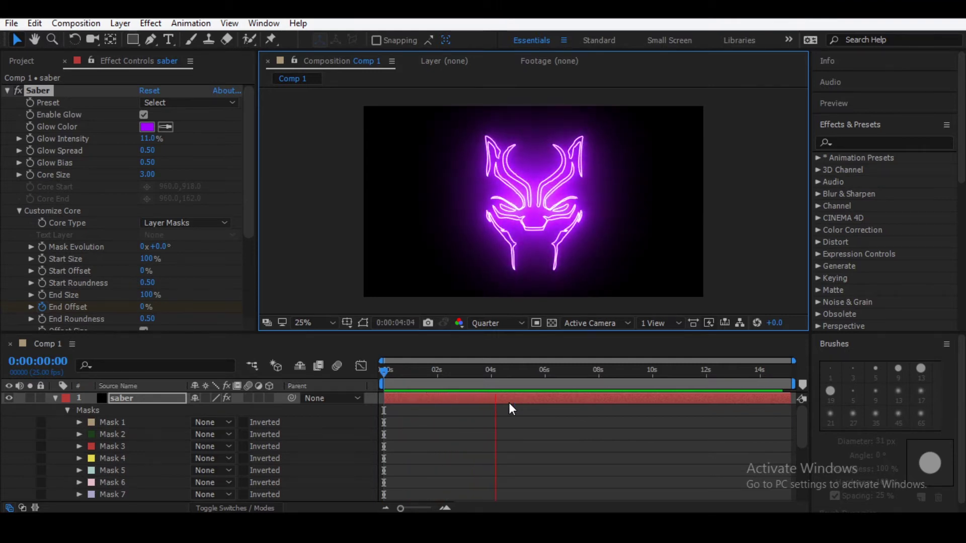
# Move the 100% End Offset keyframe to about 2 seconds and preview the result.
pyautogui.click(484, 397)
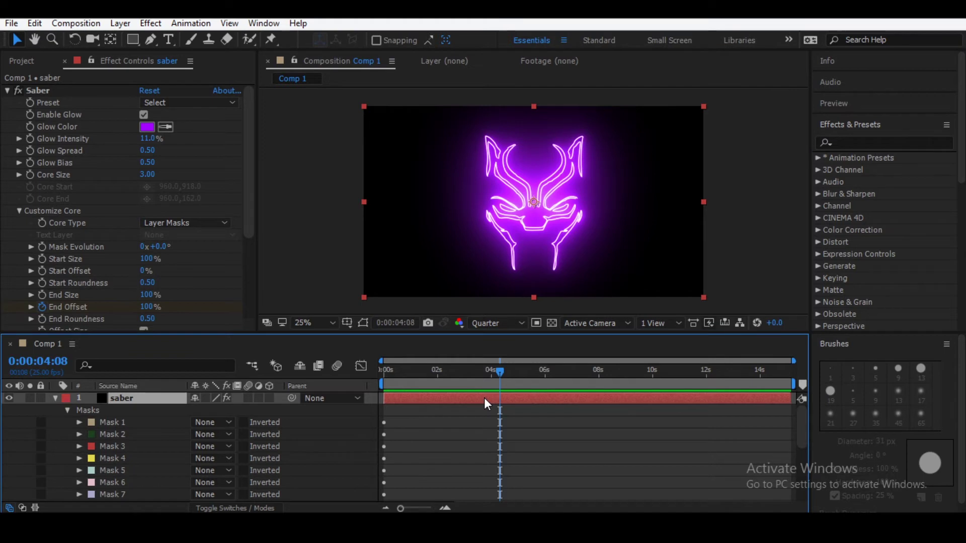
pyautogui.press('m')
pyautogui.scroll(-5, 484, 397)
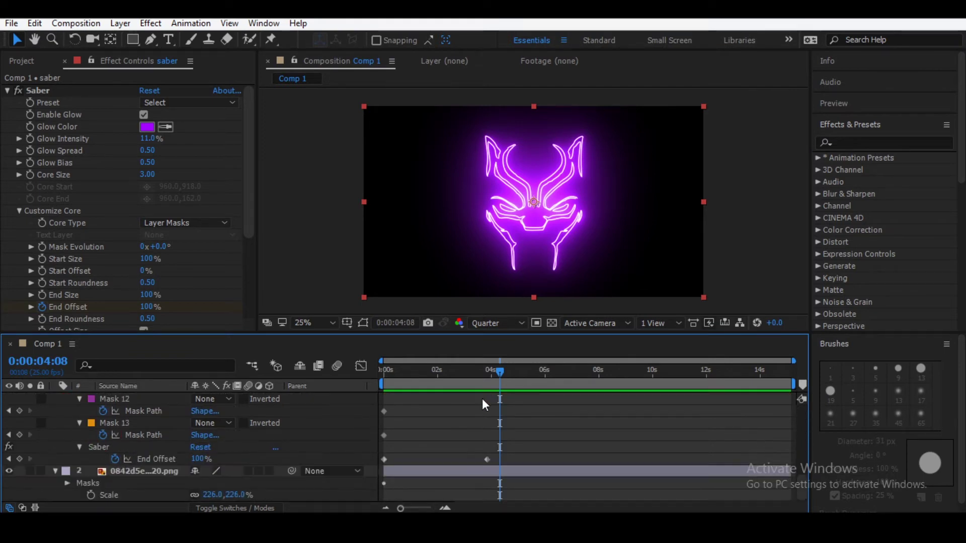
pyautogui.moveTo(486, 459); pyautogui.dragTo(425, 460)
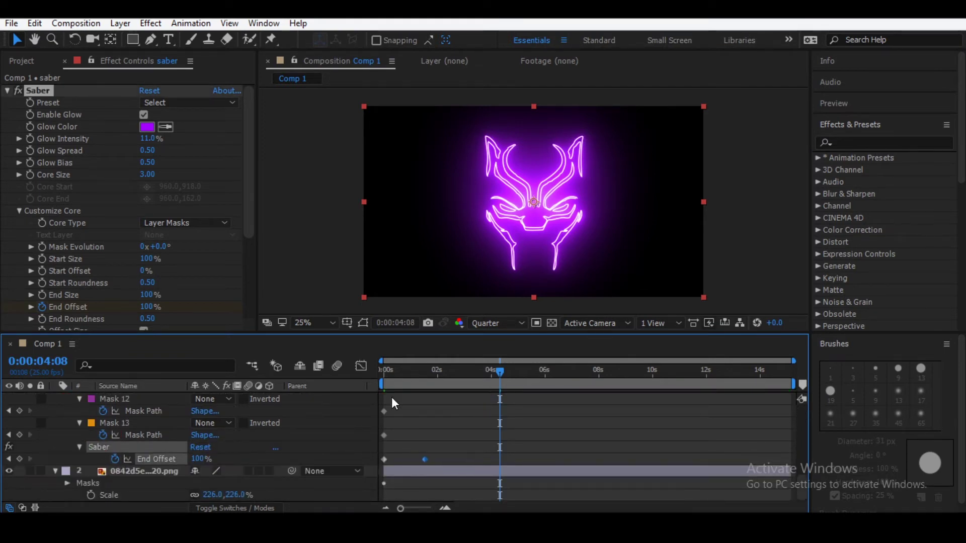
pyautogui.press('Home')
pyautogui.press('space')
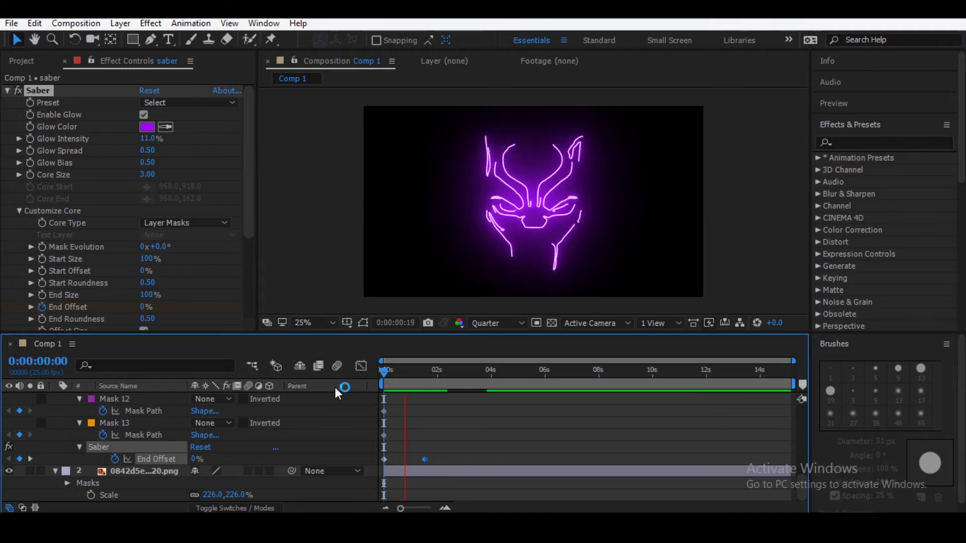
pyautogui.press('space')
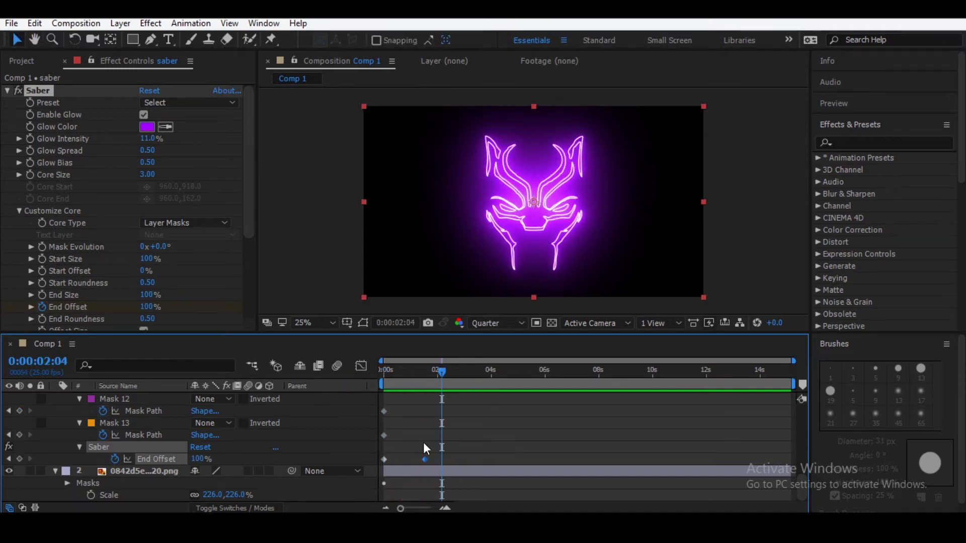
pyautogui.moveTo(424, 460); pyautogui.dragTo(445, 459)
pyautogui.press('Home')
pyautogui.press('space')
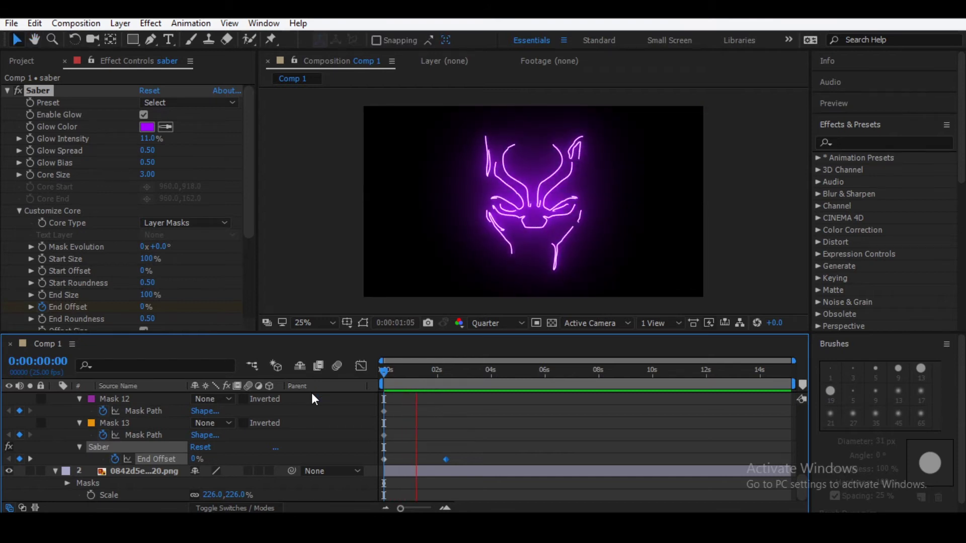
pyautogui.press('space')
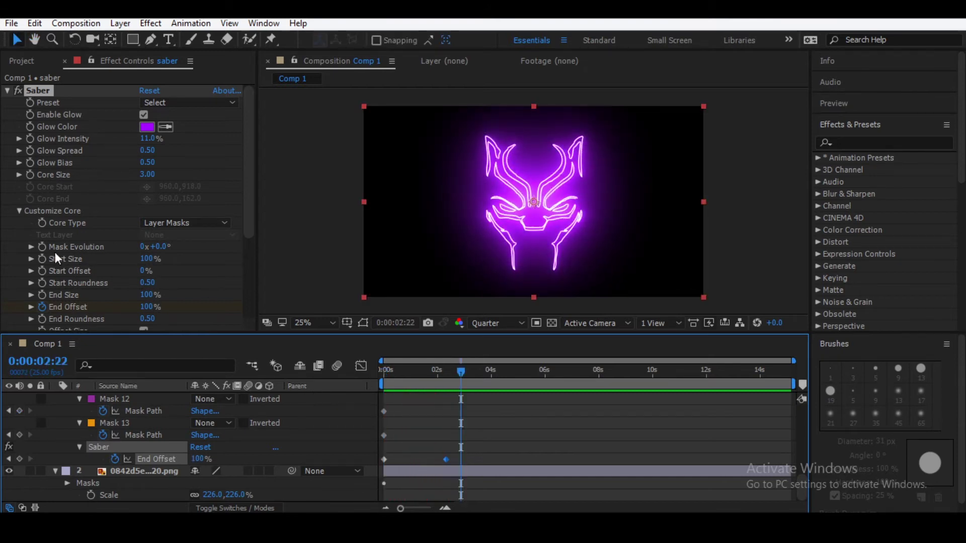
pyautogui.scroll(-5, 32, 291)
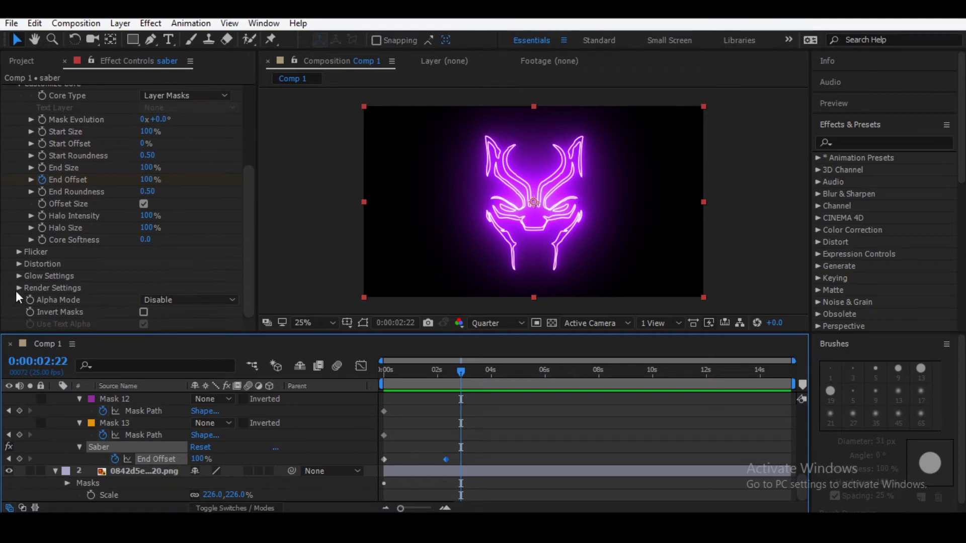
# Set the saber Glow Distortion to Distortion Amount 20 and Wind Speed 1.46.
pyautogui.click(18, 276)
pyautogui.scroll(-3, 16, 274)
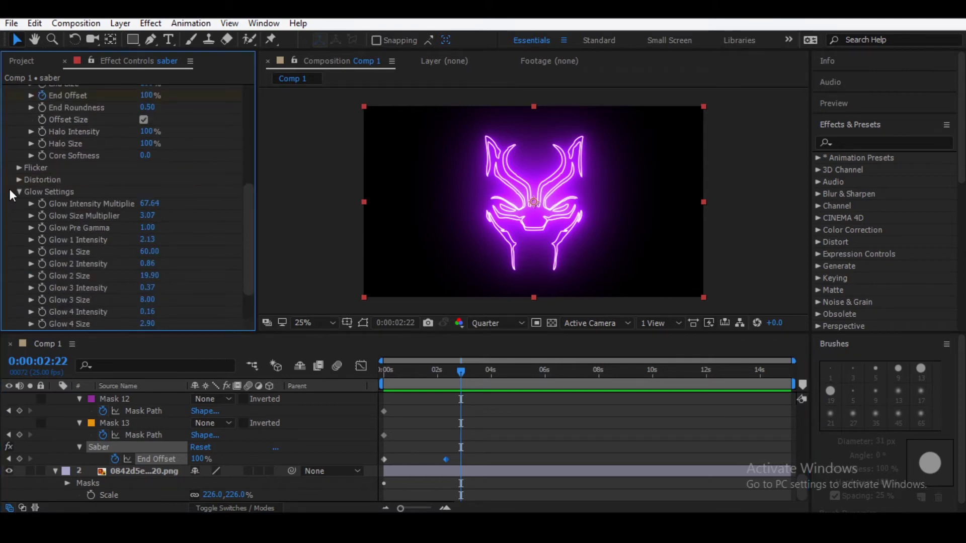
pyautogui.click(19, 180)
pyautogui.click(29, 208)
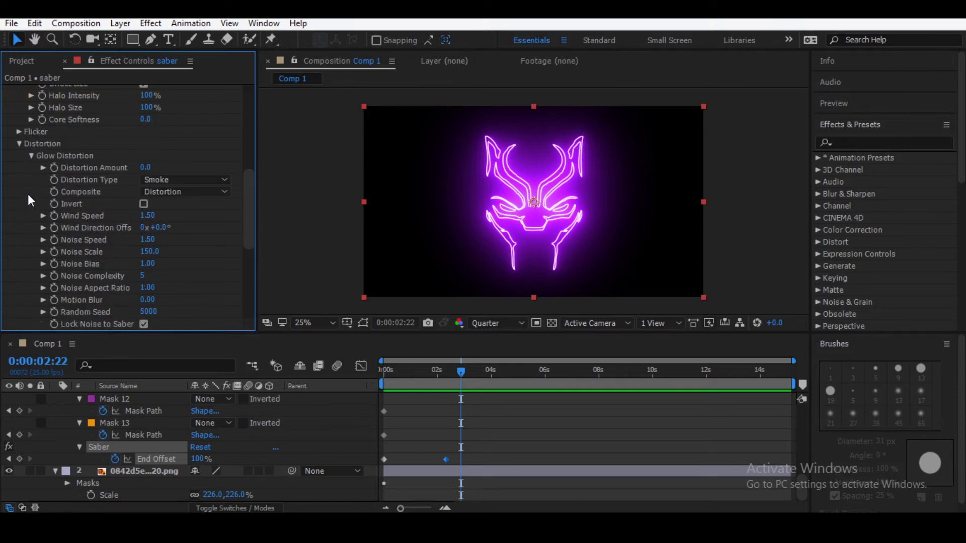
pyautogui.moveTo(145, 167); pyautogui.dragTo(176, 179)
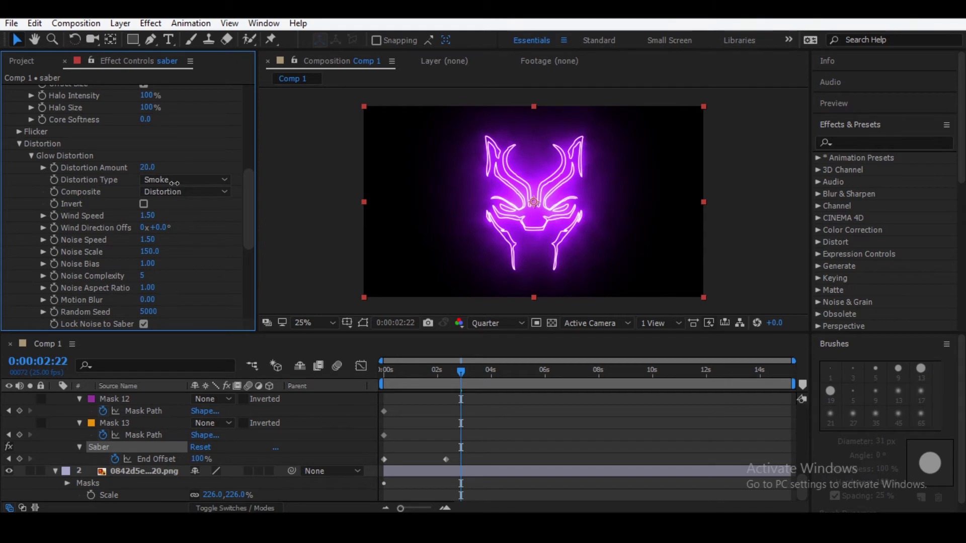
pyautogui.moveTo(168, 219); pyautogui.dragTo(154, 226)
# Preview the smoky glow from near the start of the timeline.
pyautogui.click(395, 375)
pyautogui.press('space')
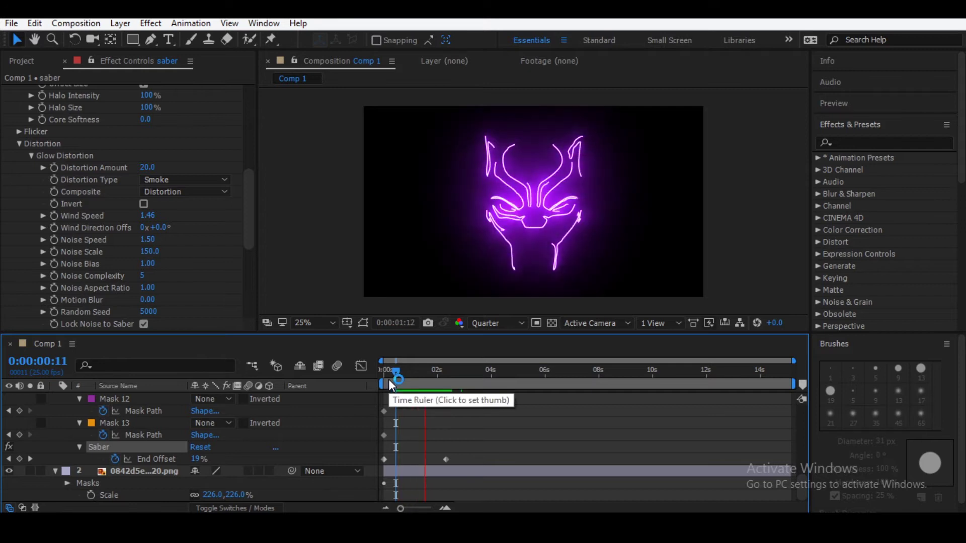
pyautogui.press('space')
pyautogui.scroll(10, 38, 431)
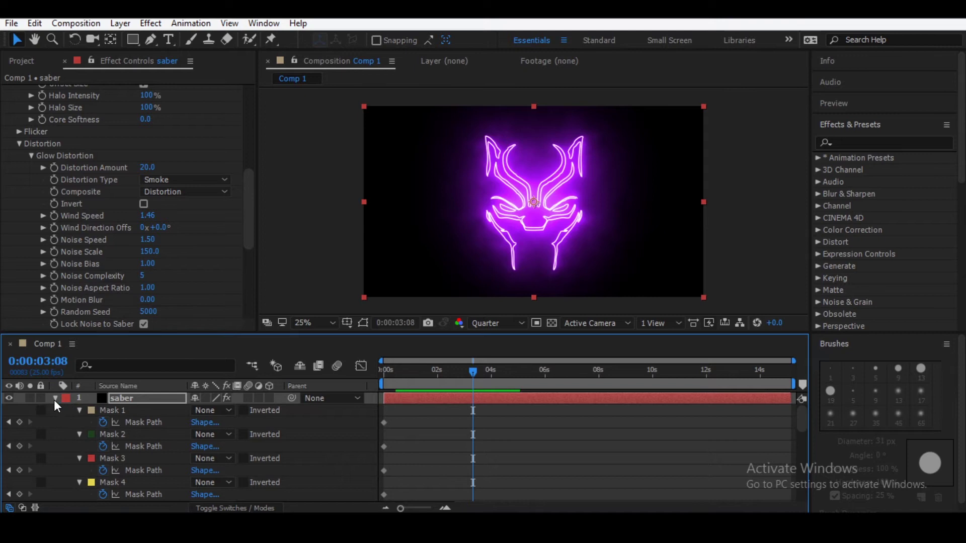
# Add a two-node 35mm camera, Camera 1, and dismiss the 2D-layer warning for good.
pyautogui.click(54, 398)
pyautogui.click(57, 413)
pyautogui.rightClick(55, 450)
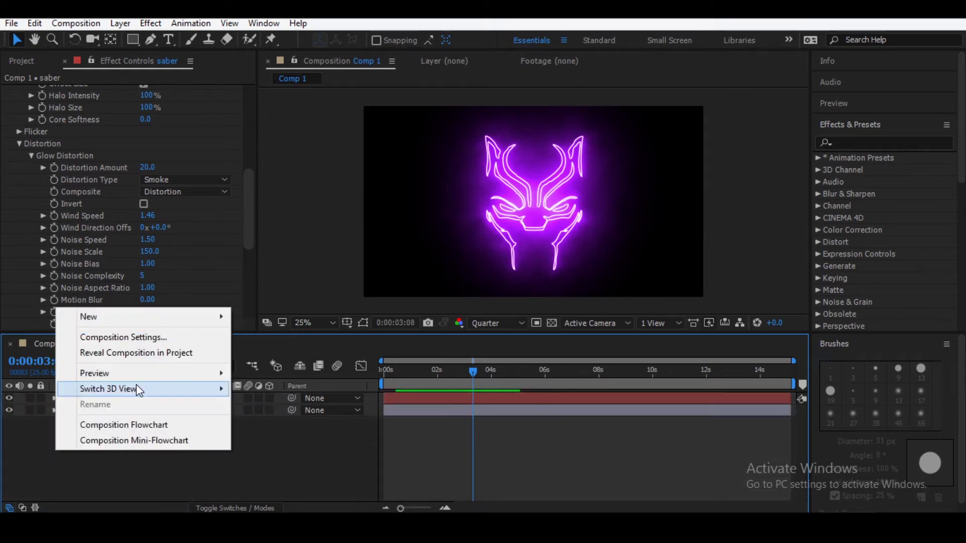
pyautogui.moveTo(177, 317)
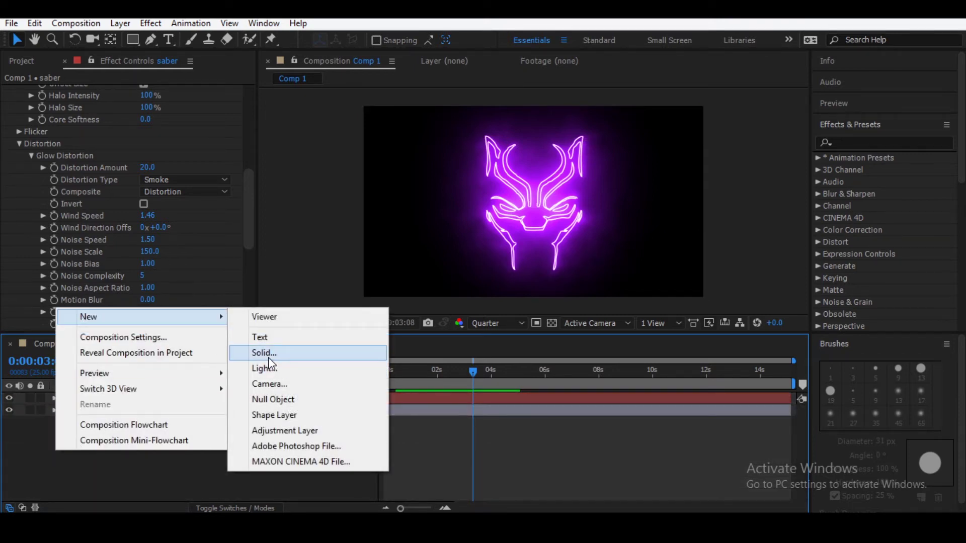
pyautogui.click(271, 383)
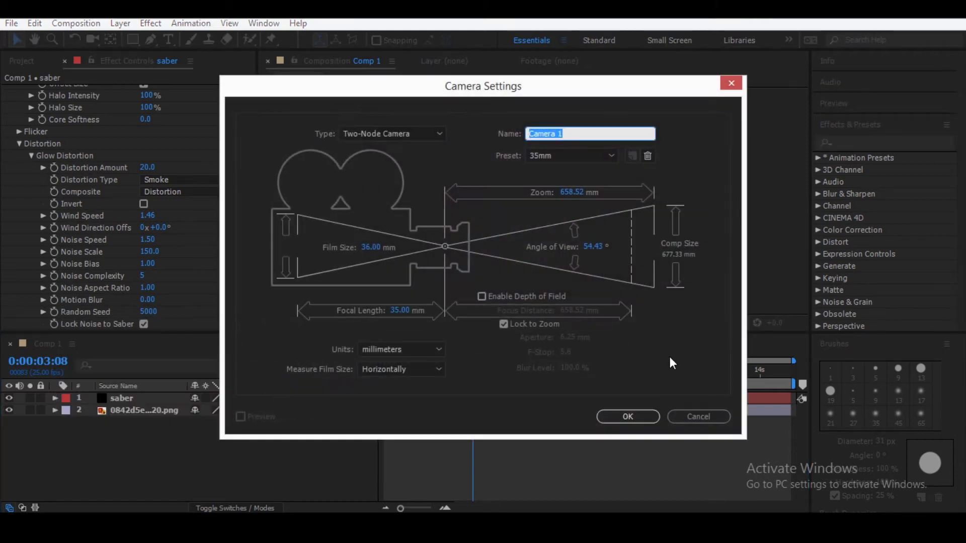
pyautogui.click(628, 416)
pyautogui.click(409, 315)
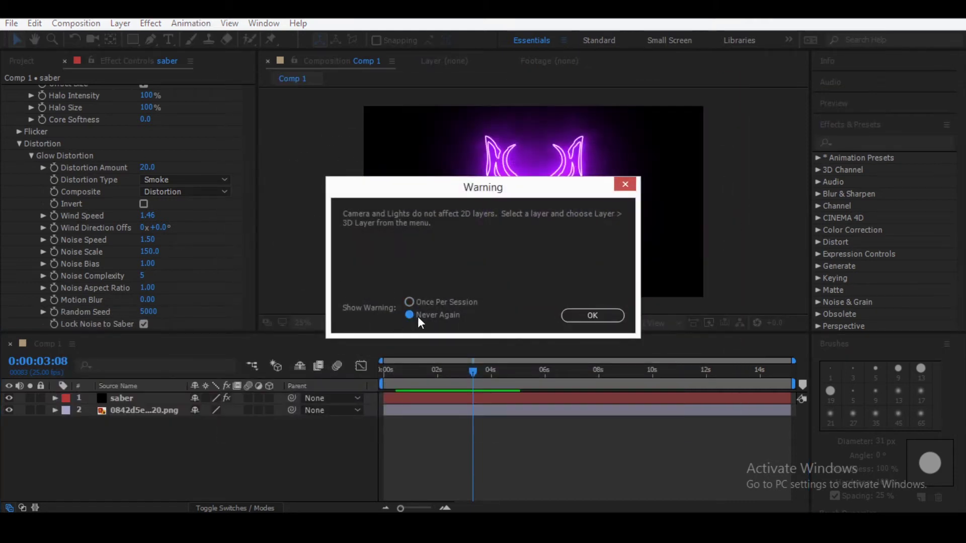
pyautogui.click(572, 326)
# Make the saber layer 3D and split the viewer into 2 Views - Horizontal.
pyautogui.click(268, 412)
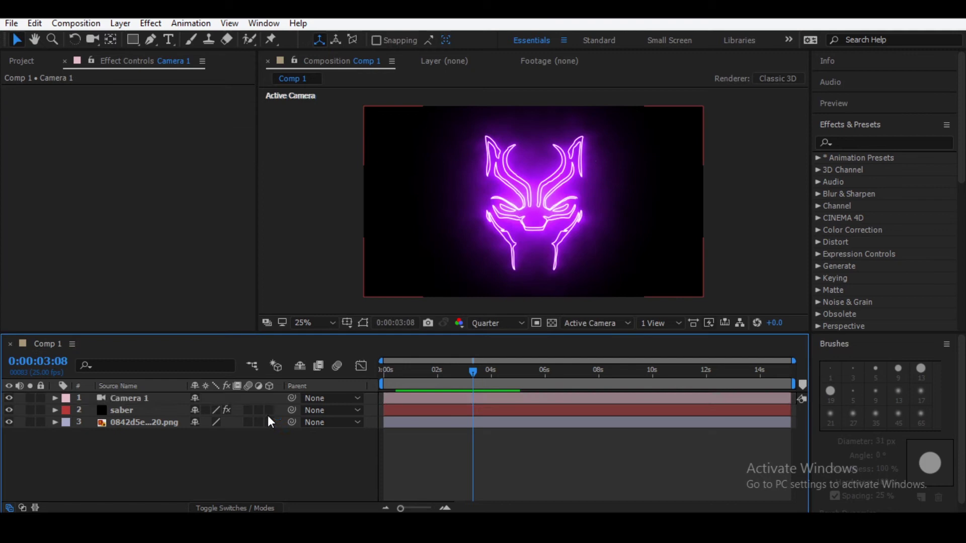
pyautogui.click(649, 324)
pyautogui.click(668, 354)
pyautogui.scroll(-3, 498, 262)
# Switch the left view to Custom View 1.
pyautogui.click(446, 269)
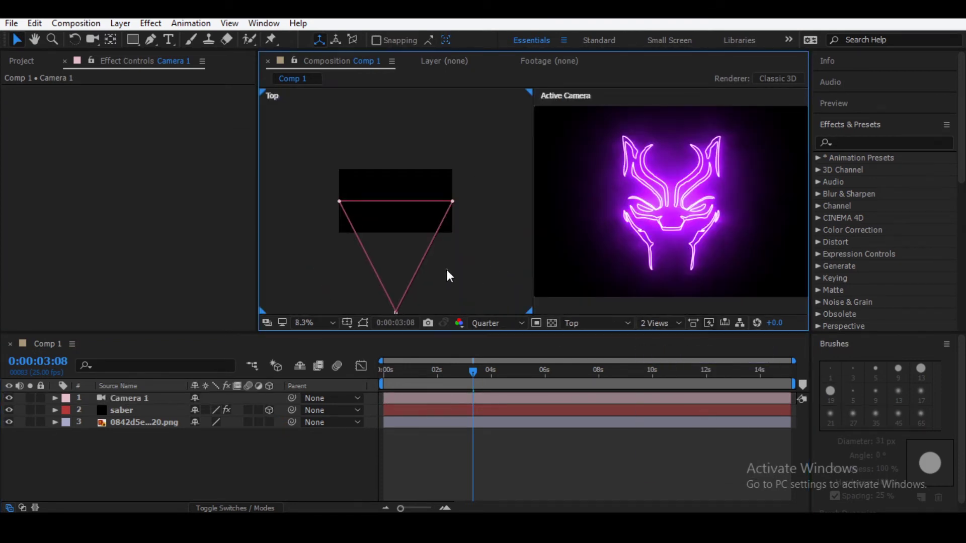
pyautogui.click(598, 322)
pyautogui.click(592, 275)
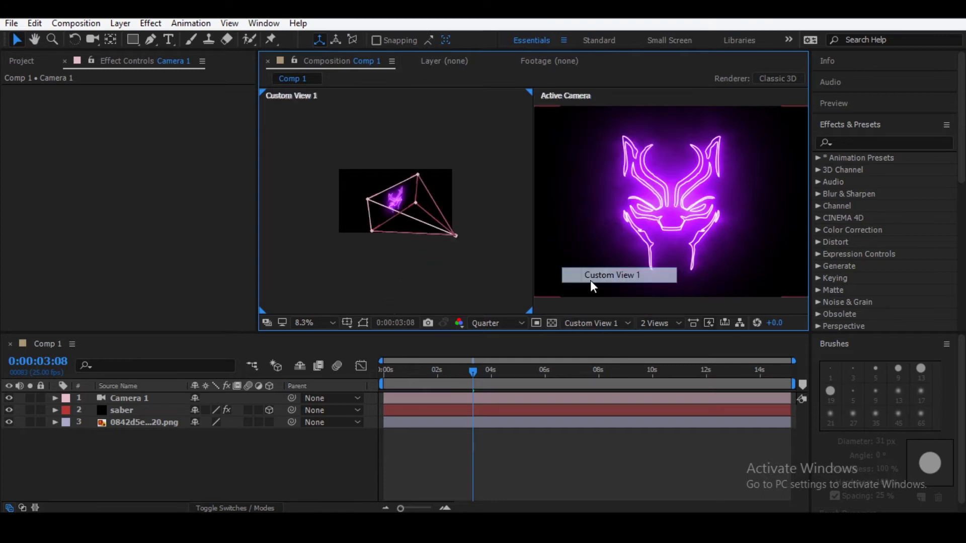
pyautogui.scroll(2, 426, 233)
# Try pushing the saber layer back in depth, then undo that move.
pyautogui.click(165, 410)
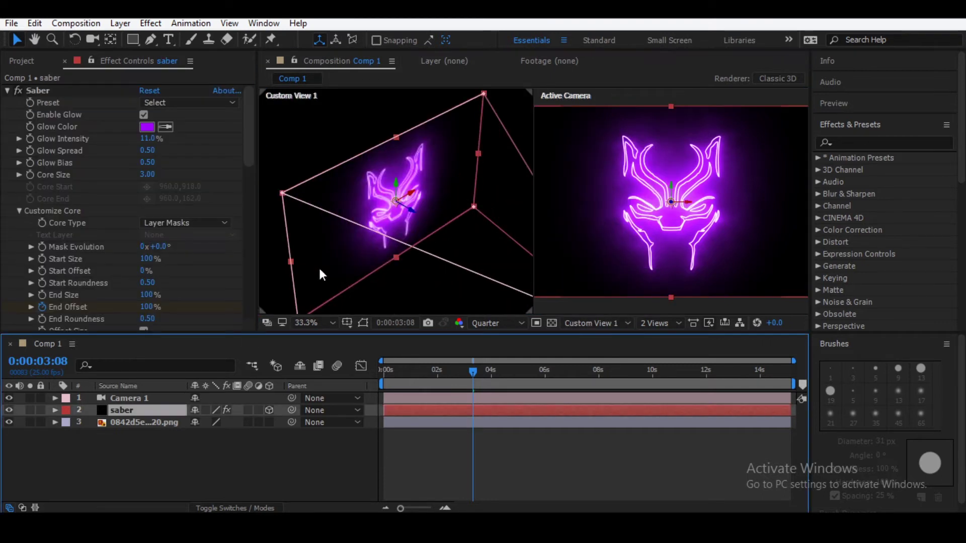
pyautogui.moveTo(412, 209); pyautogui.dragTo(272, 184)
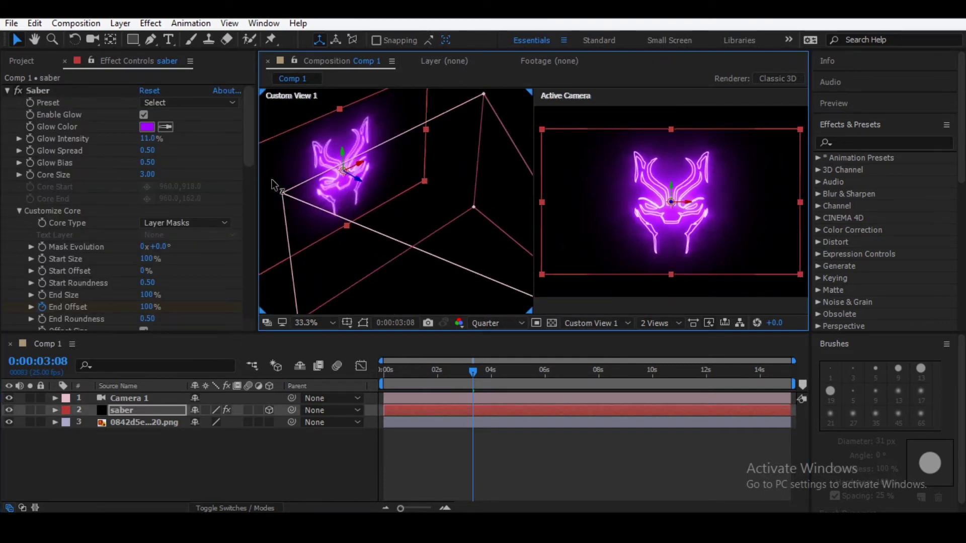
pyautogui.click(129, 398)
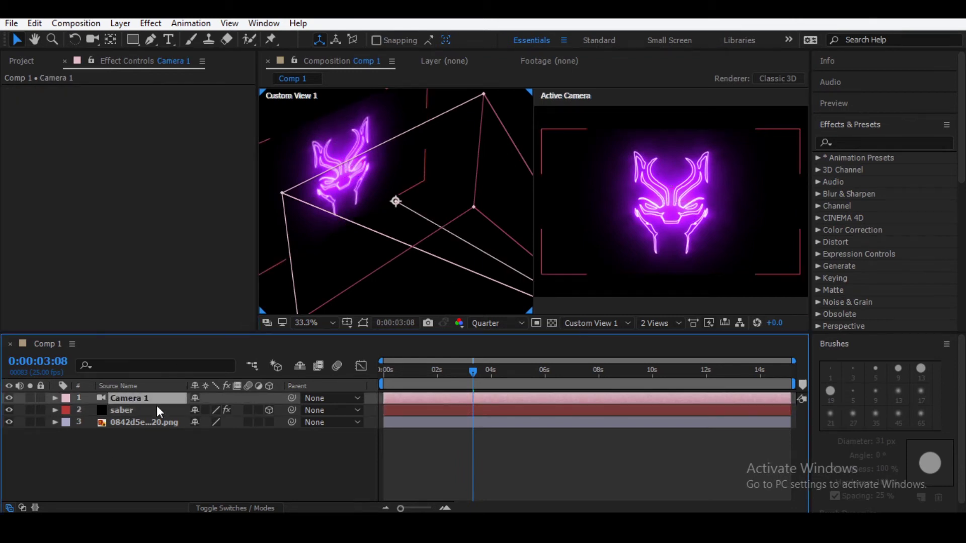
pyautogui.hotkey('ctrl', 'z')
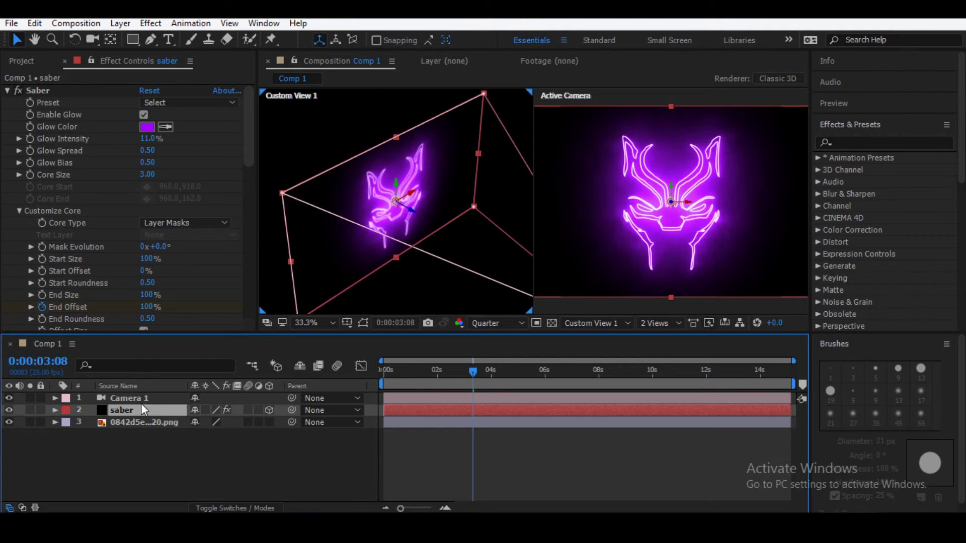
# Orbit Custom View 1 to a new angle and reveal Camera 1's properties.
pyautogui.click(135, 399)
pyautogui.scroll(-3, 428, 251)
pyautogui.scroll(5, 457, 237)
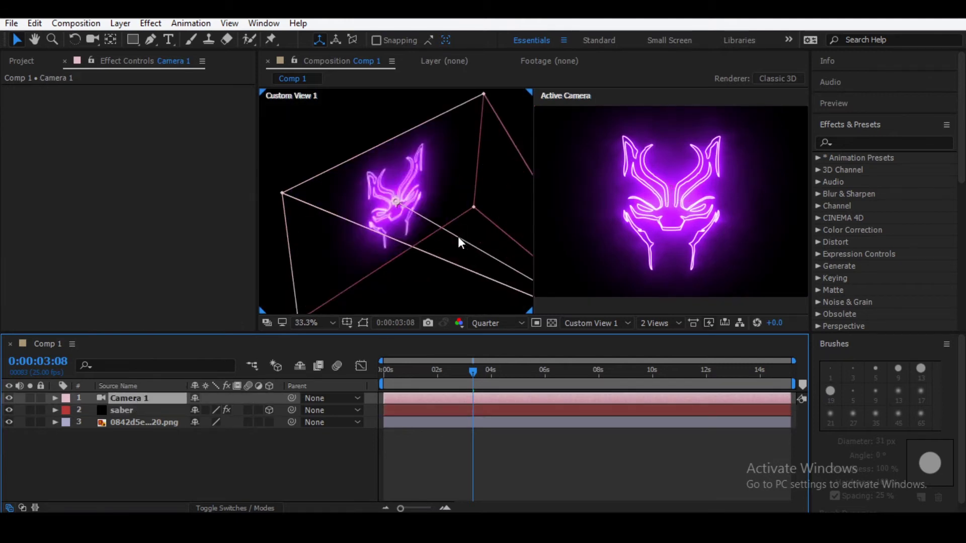
pyautogui.moveTo(458, 237); pyautogui.dragTo(319, 205)
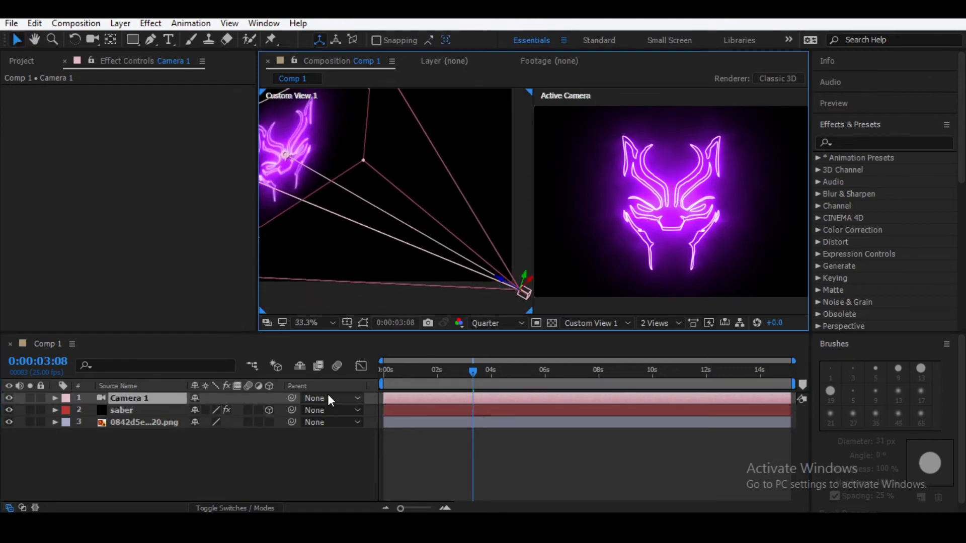
pyautogui.click(55, 398)
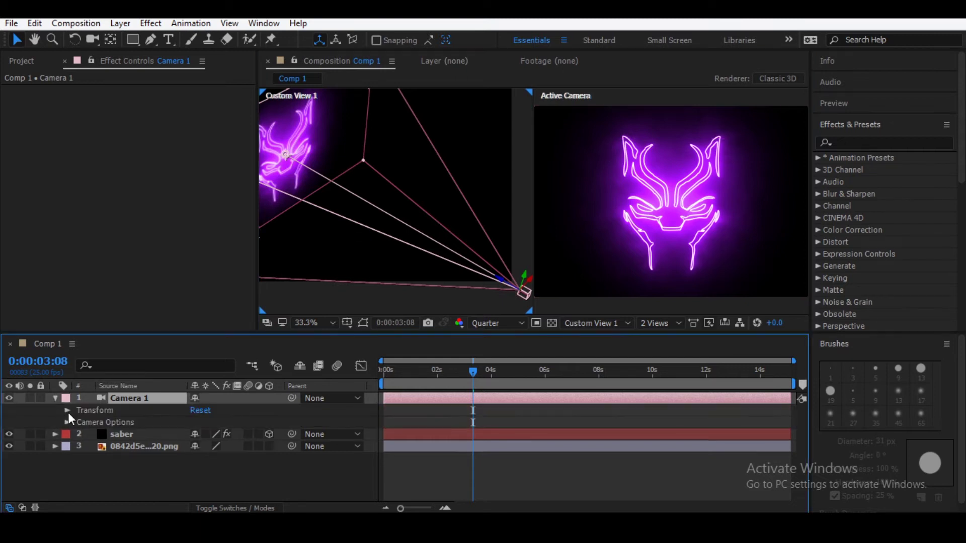
# Keyframe all six Camera 1 Transform properties and place those keyframes at 0s.
pyautogui.click(68, 412)
pyautogui.moveTo(91, 422); pyautogui.dragTo(90, 482)
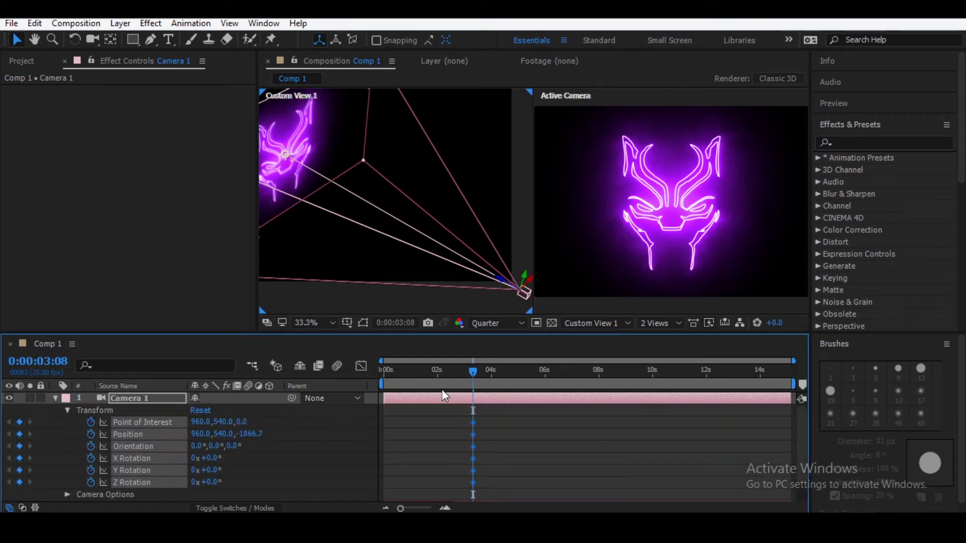
pyautogui.scroll(-2, 455, 413)
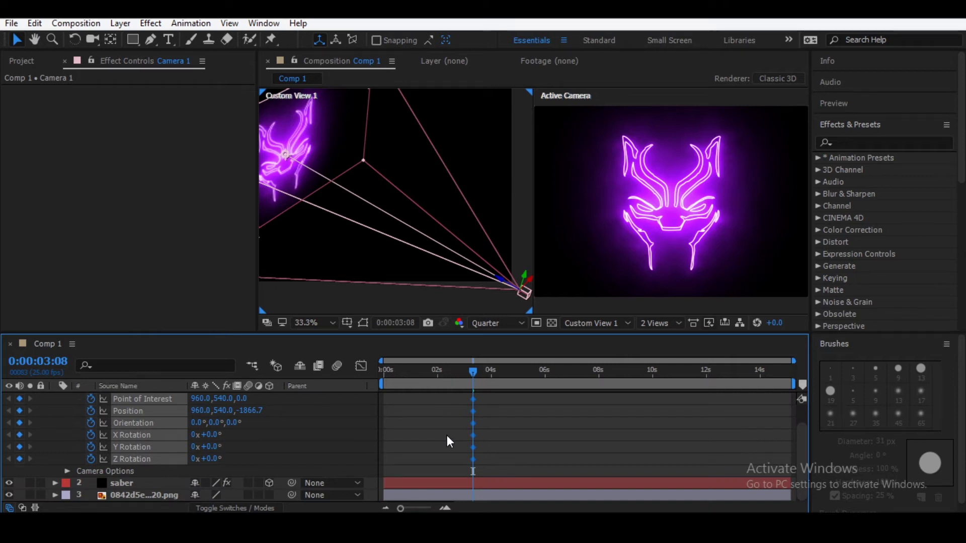
pyautogui.scroll(2, 436, 398)
pyautogui.moveTo(472, 420); pyautogui.dragTo(385, 433)
pyautogui.moveTo(395, 383); pyautogui.dragTo(312, 412)
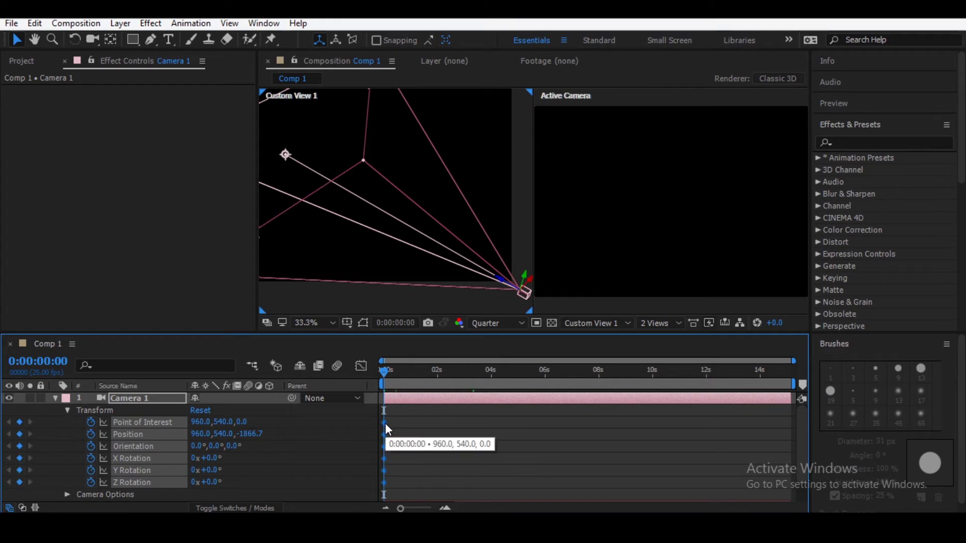
# With time set near 4s, dolly Camera 1 closer and raise it at the first frame.
pyautogui.moveTo(385, 385); pyautogui.dragTo(498, 388)
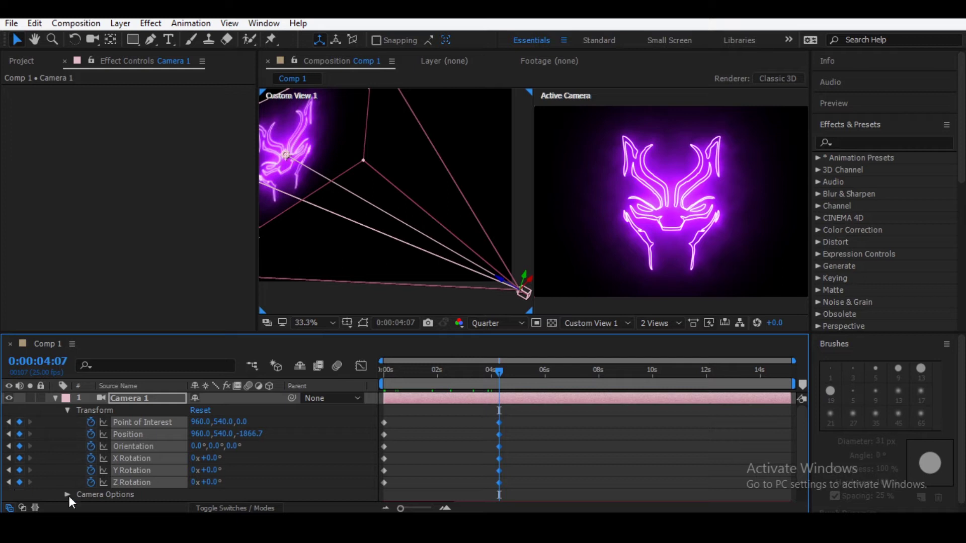
pyautogui.click(10, 425)
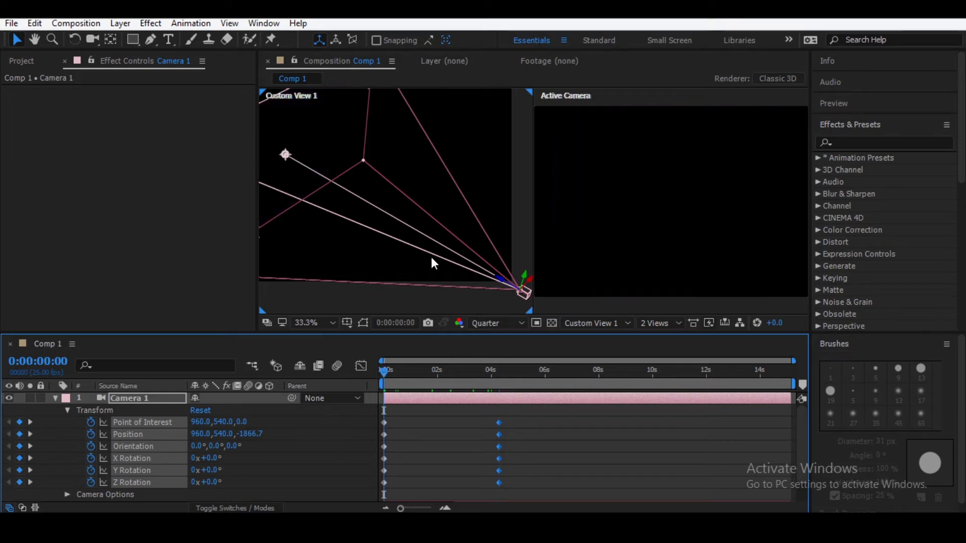
pyautogui.moveTo(501, 282); pyautogui.dragTo(394, 248)
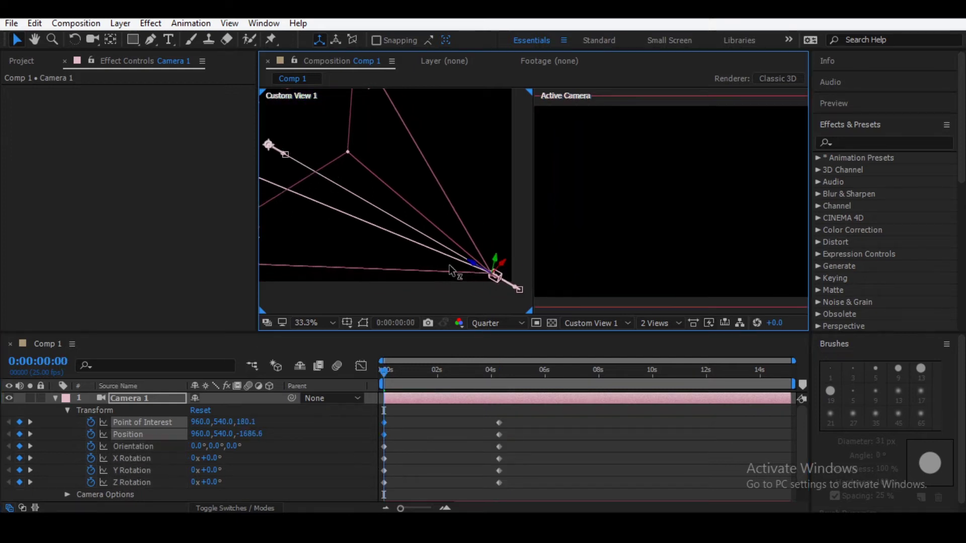
pyautogui.scroll(-2, 395, 248)
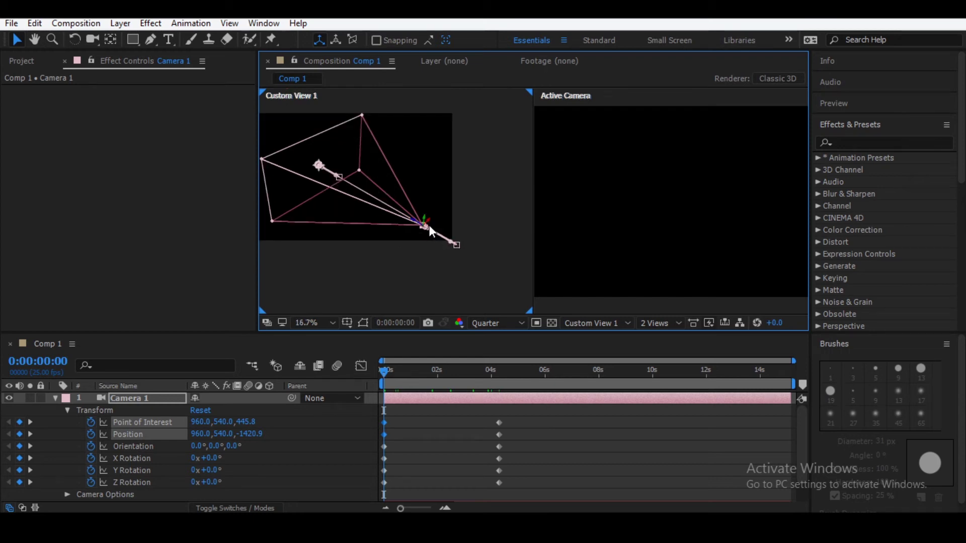
pyautogui.moveTo(425, 219); pyautogui.dragTo(429, 168)
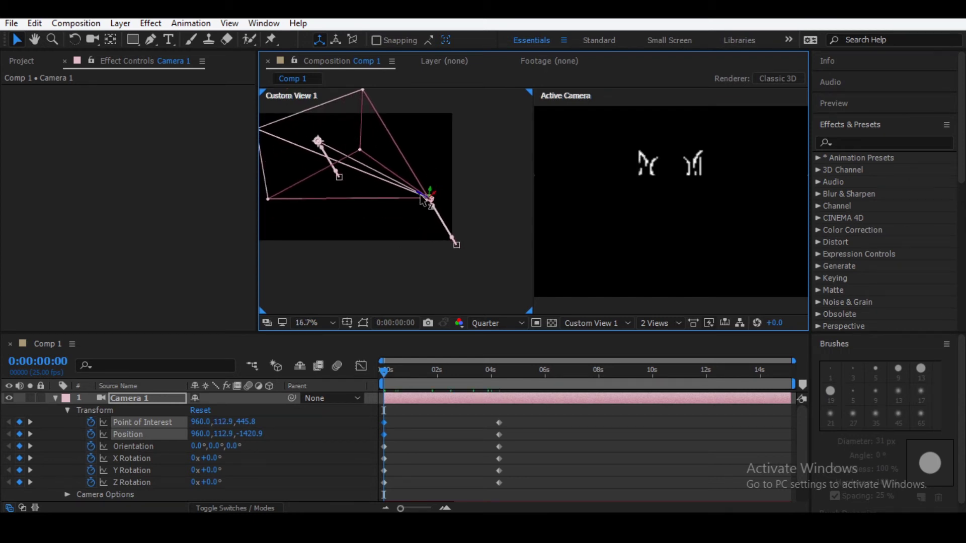
pyautogui.scroll(-2, 28, 482)
pyautogui.scroll(2, 40, 469)
pyautogui.scroll(-2, 30, 483)
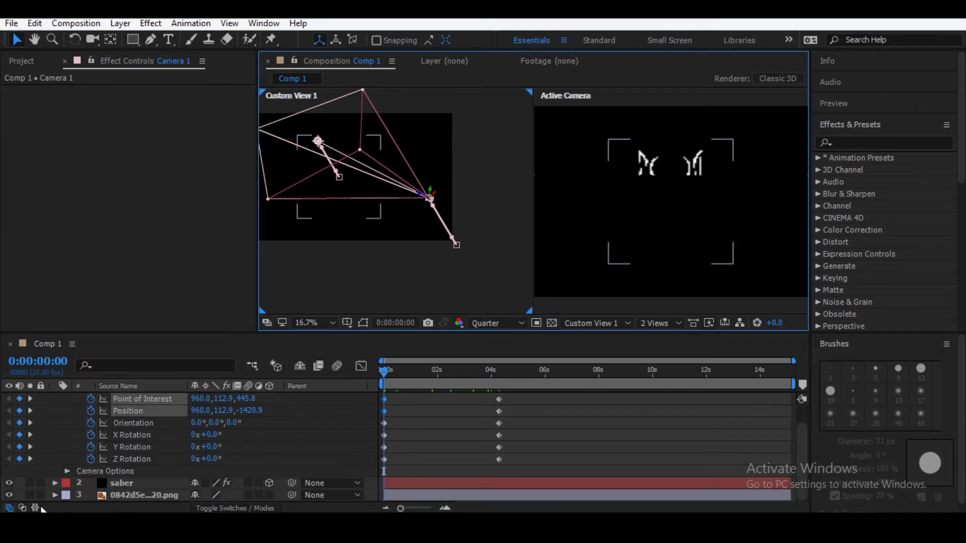
# Hide the reference PNG, preview, then shift the camera right and set Y Orientation to 349°.
pyautogui.click(10, 495)
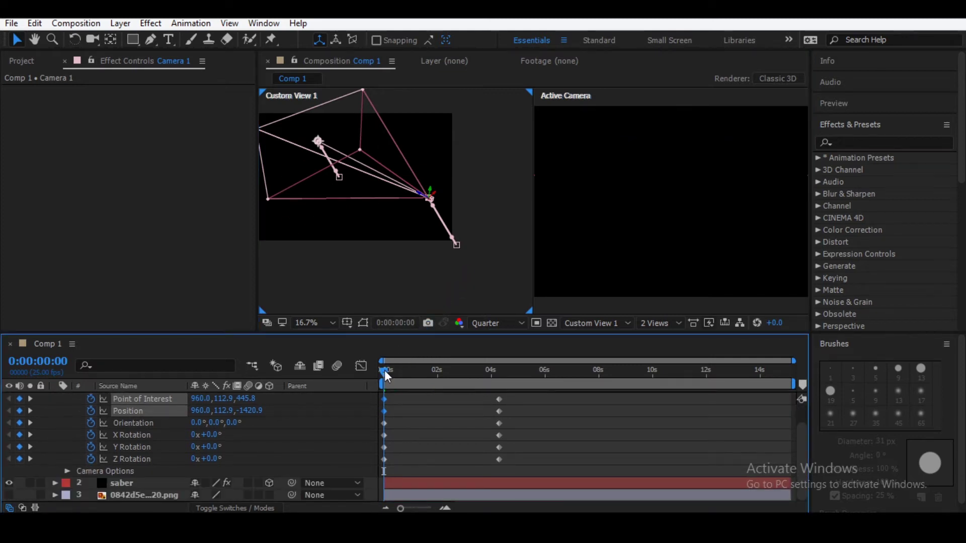
pyautogui.press('space')
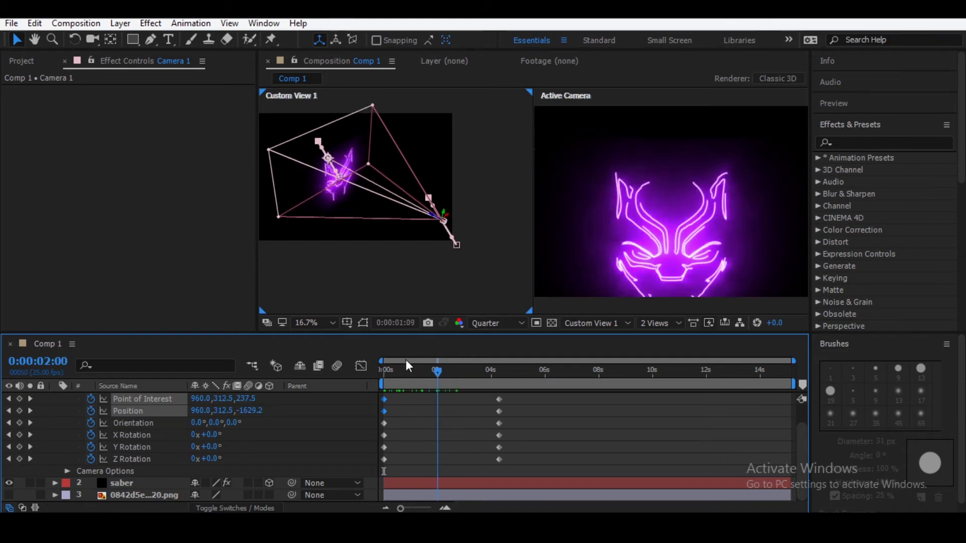
pyautogui.press('space')
pyautogui.press('space')
pyautogui.press('space')
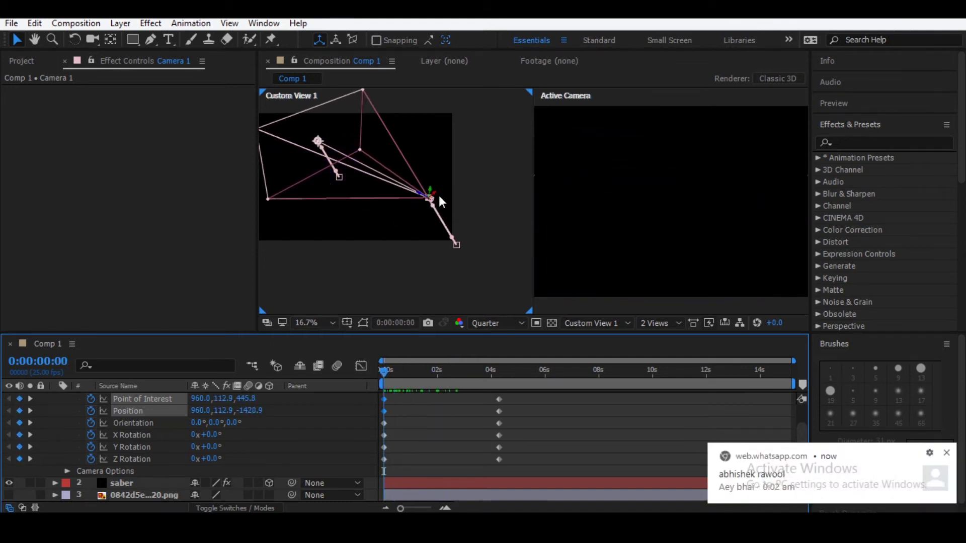
pyautogui.moveTo(433, 192); pyautogui.dragTo(475, 167)
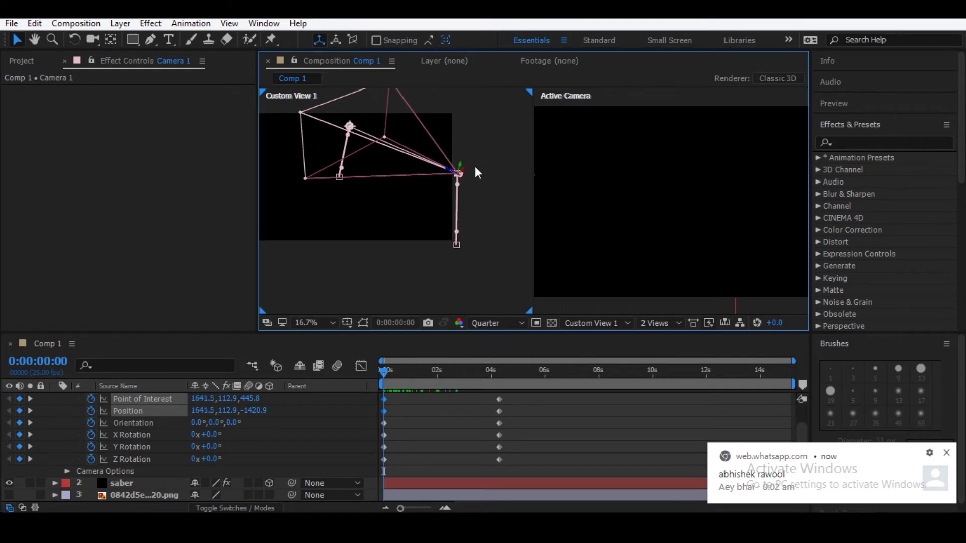
pyautogui.moveTo(217, 422)
pyautogui.mouseDown()
pyautogui.moveTo(196, 434)
pyautogui.moveTo(438, 441)
pyautogui.mouseUp()
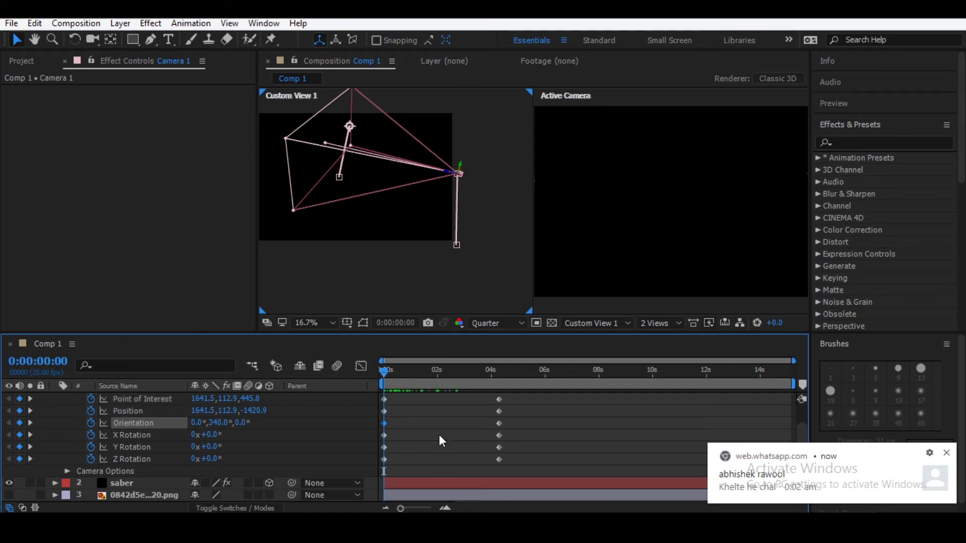
pyautogui.moveTo(391, 370); pyautogui.dragTo(421, 370)
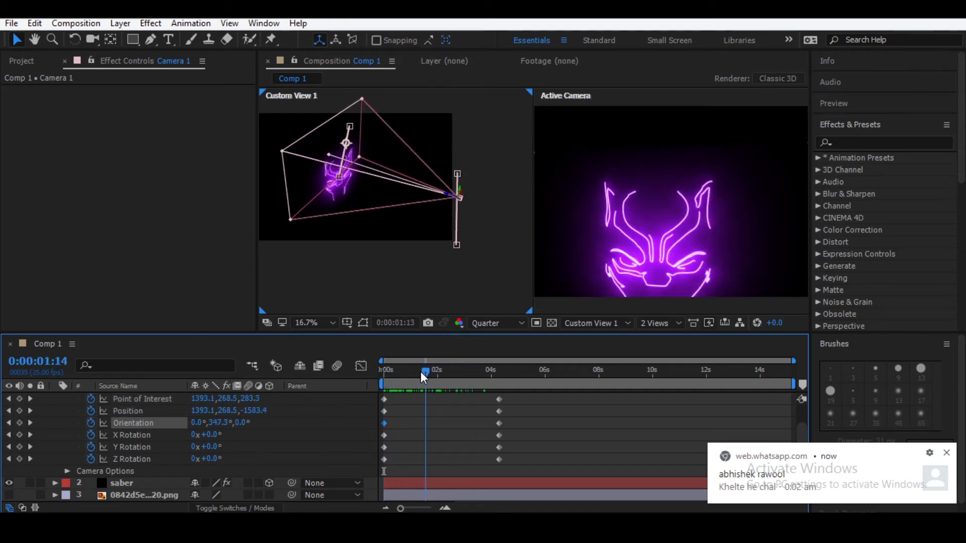
# Set the Saber effect's Render Settings Composite Settings to Transparent.
pyautogui.click(131, 483)
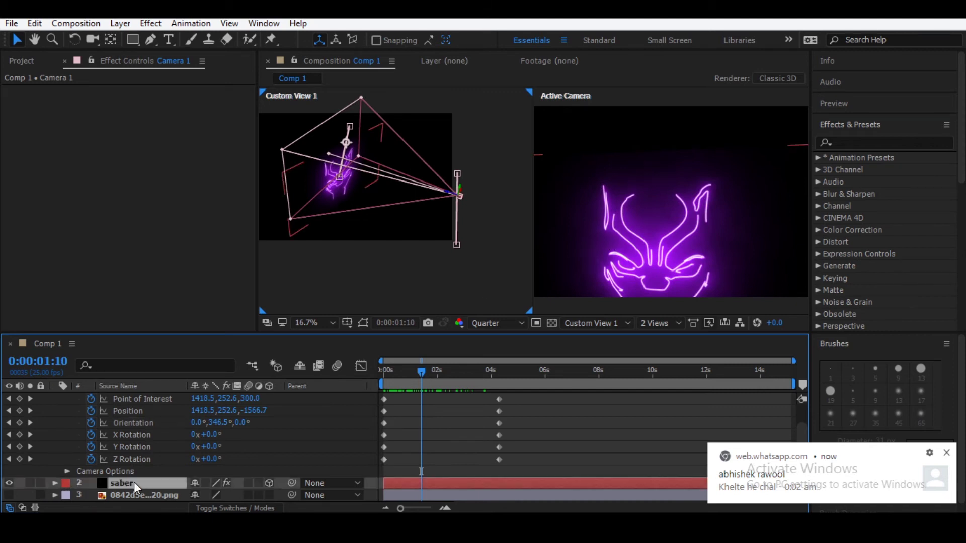
pyautogui.scroll(-5, 97, 276)
pyautogui.scroll(-5, 96, 277)
pyautogui.scroll(-1, 95, 276)
pyautogui.click(158, 299)
pyautogui.click(121, 312)
pyautogui.click(21, 288)
pyautogui.scroll(-5, 36, 286)
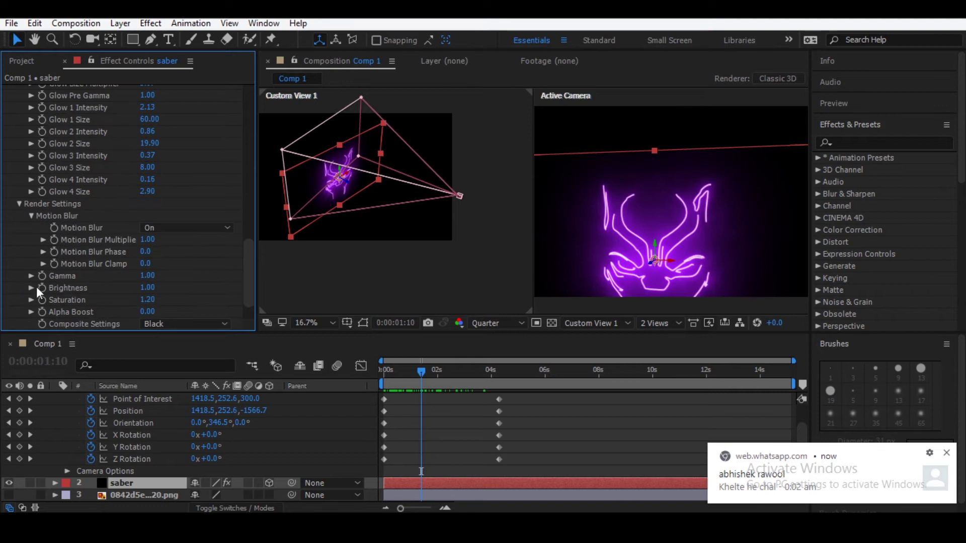
pyautogui.click(159, 288)
pyautogui.click(169, 308)
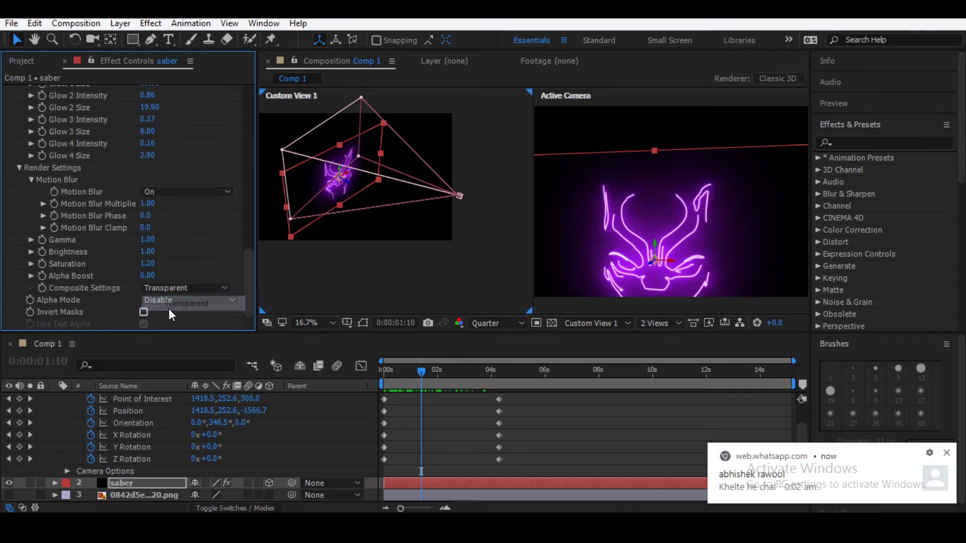
# Scrub the animation to check the result and zoom the custom view to 8.3%.
pyautogui.click(418, 418)
pyautogui.moveTo(427, 370); pyautogui.dragTo(416, 373)
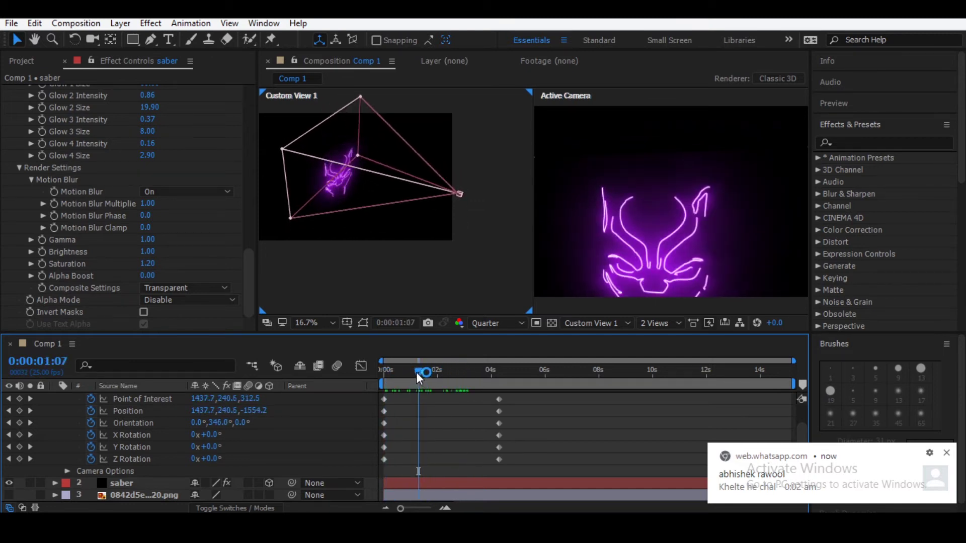
pyautogui.click(117, 484)
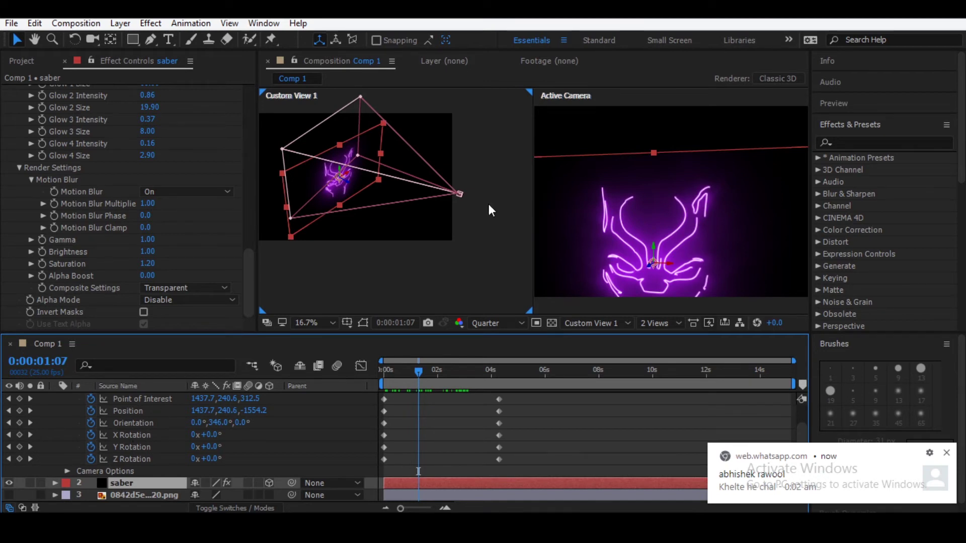
pyautogui.press(',')
pyautogui.press(',')
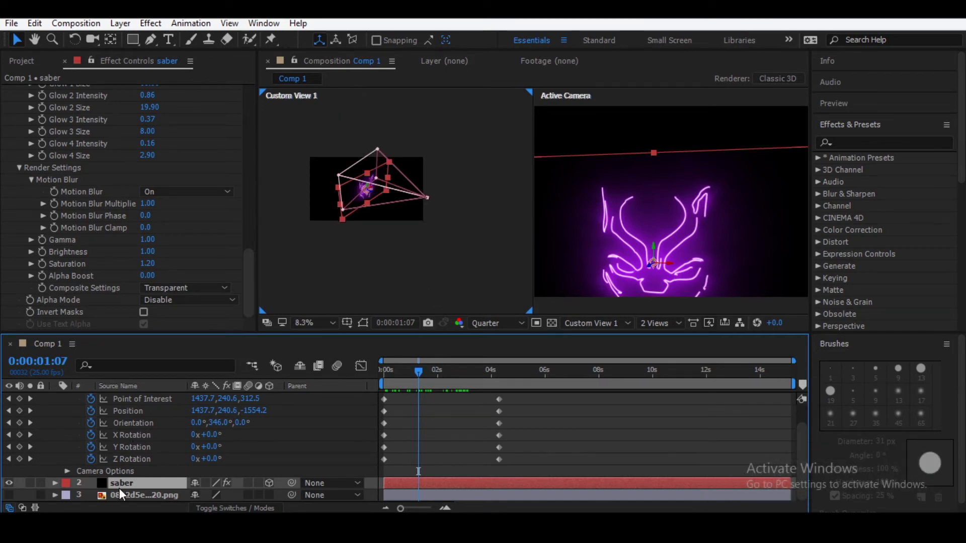
# List the saber masks, try a 46 px feather on Mask 14, then delete Mask 14.
pyautogui.press('m')
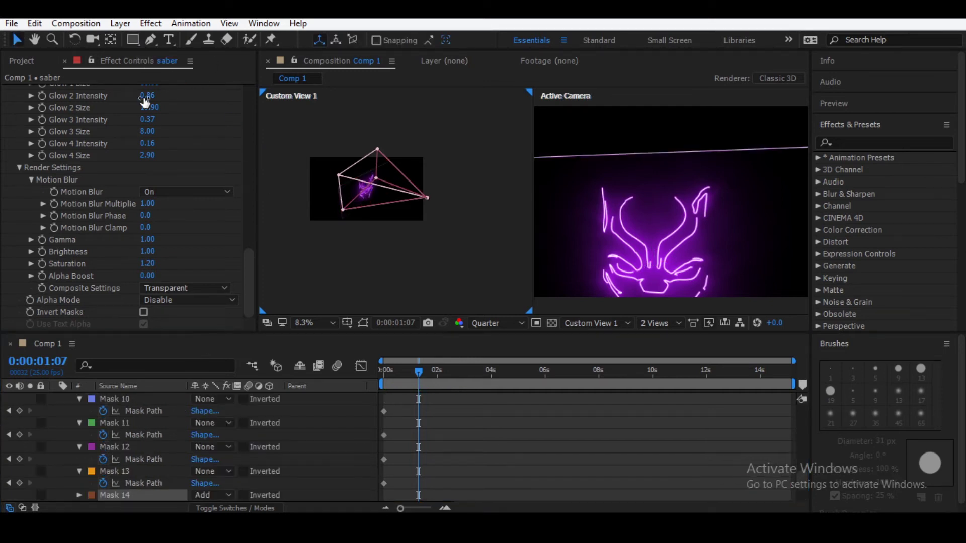
pyautogui.scroll(-2, 110, 503)
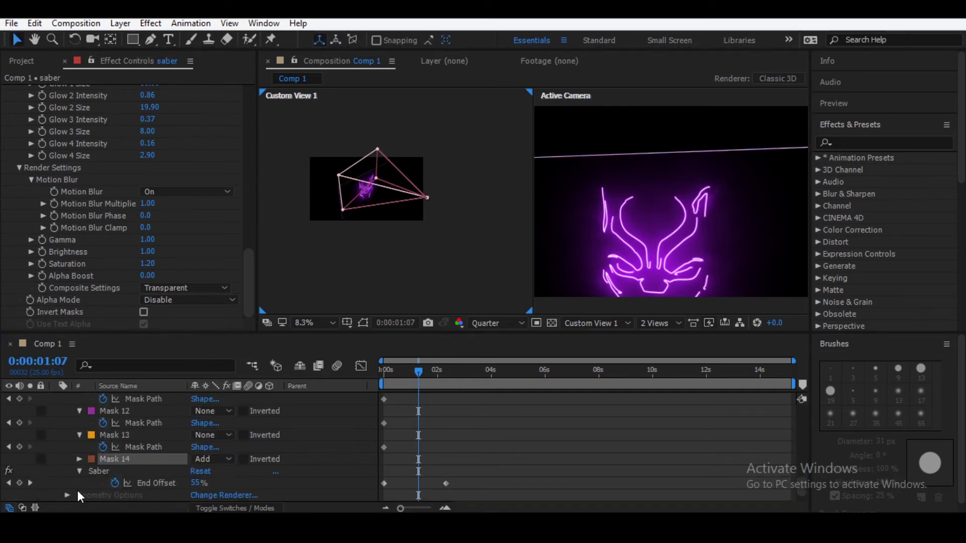
pyautogui.click(79, 458)
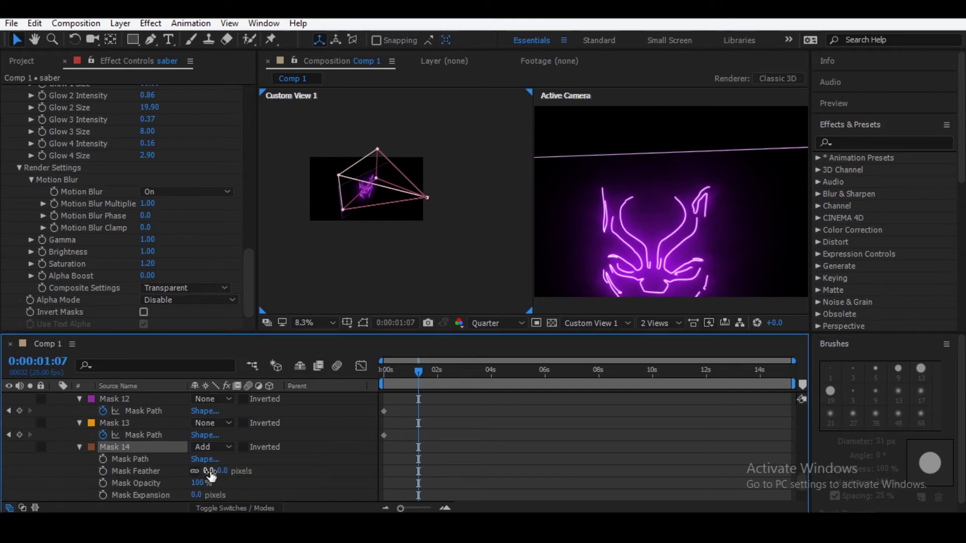
pyautogui.moveTo(210, 475); pyautogui.dragTo(244, 473)
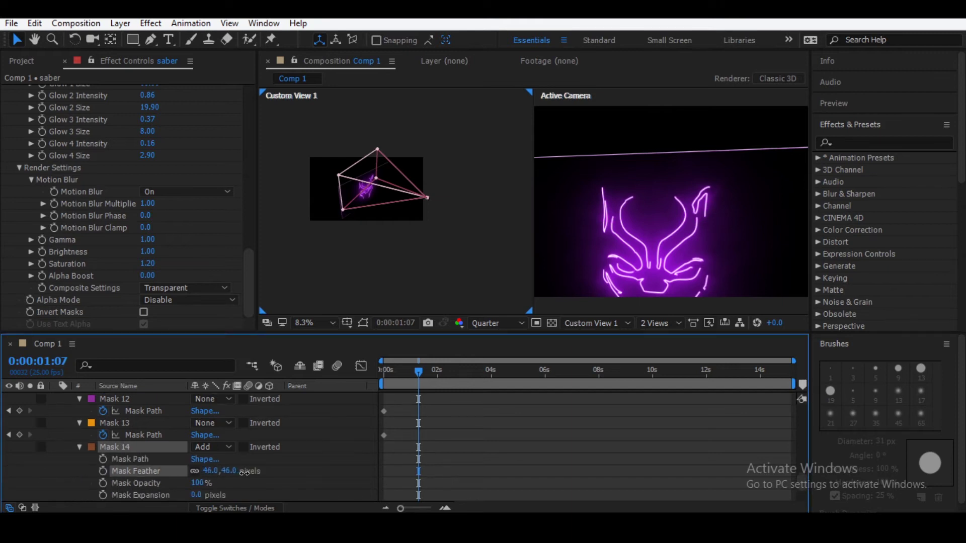
pyautogui.click(146, 442)
pyautogui.press('Delete')
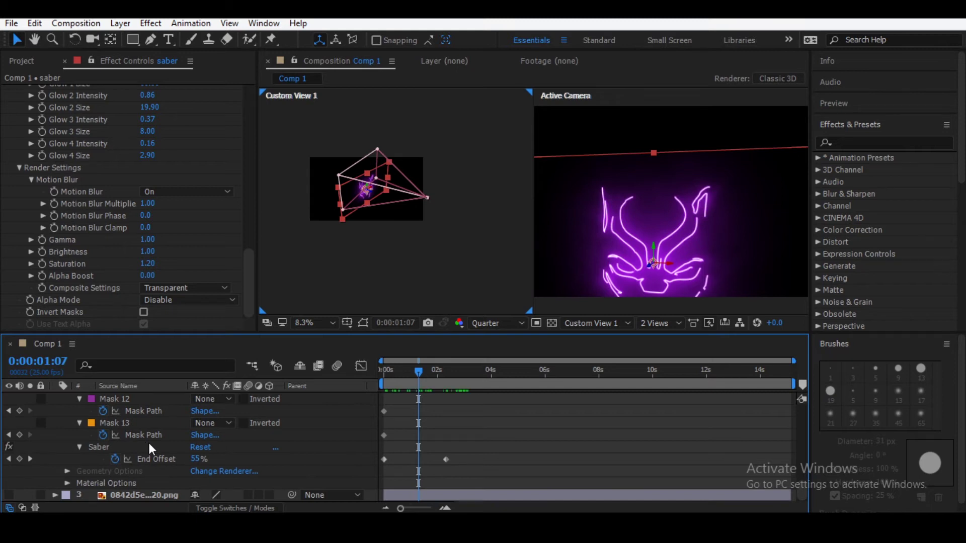
# Collapse Camera 1's transform properties and reselect the saber layer.
pyautogui.click(306, 426)
pyautogui.scroll(10, 203, 419)
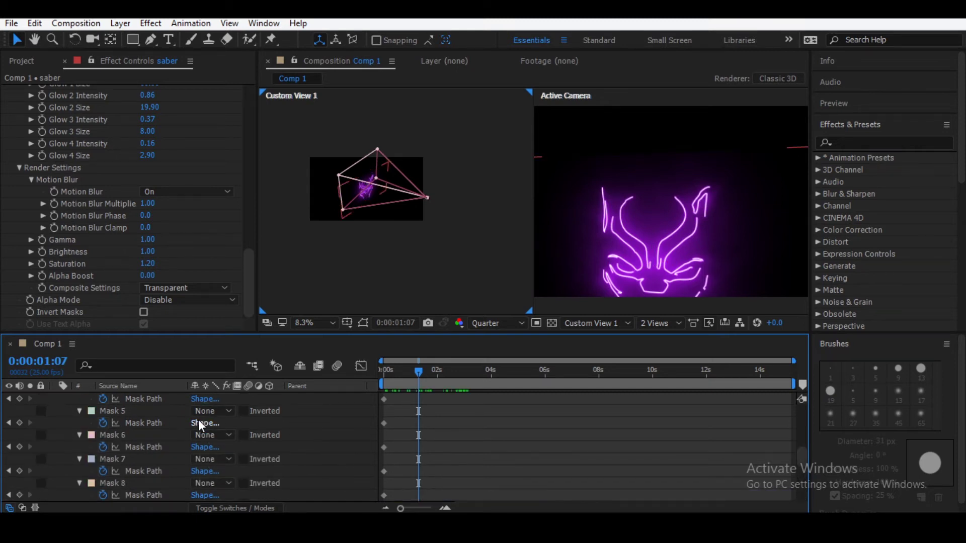
pyautogui.click(139, 393)
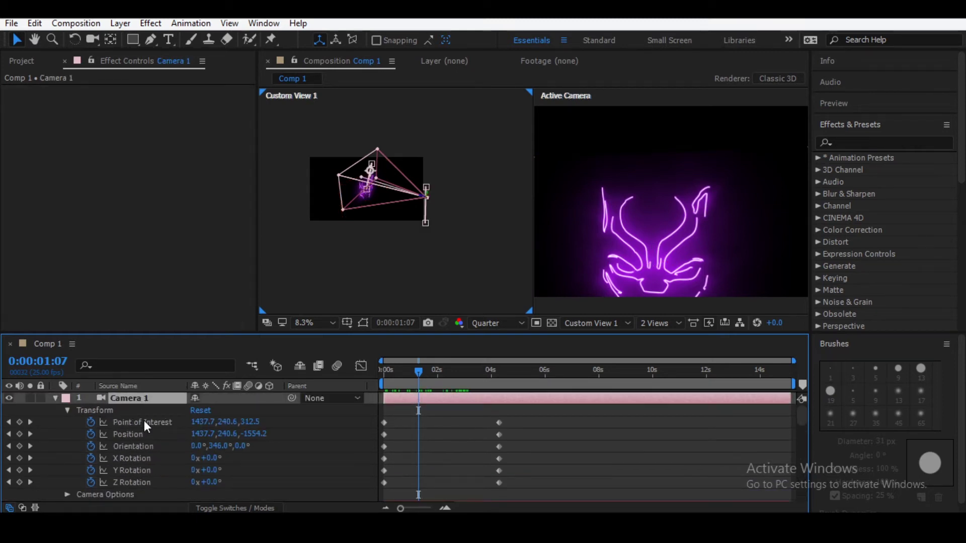
pyautogui.scroll(-10, 144, 447)
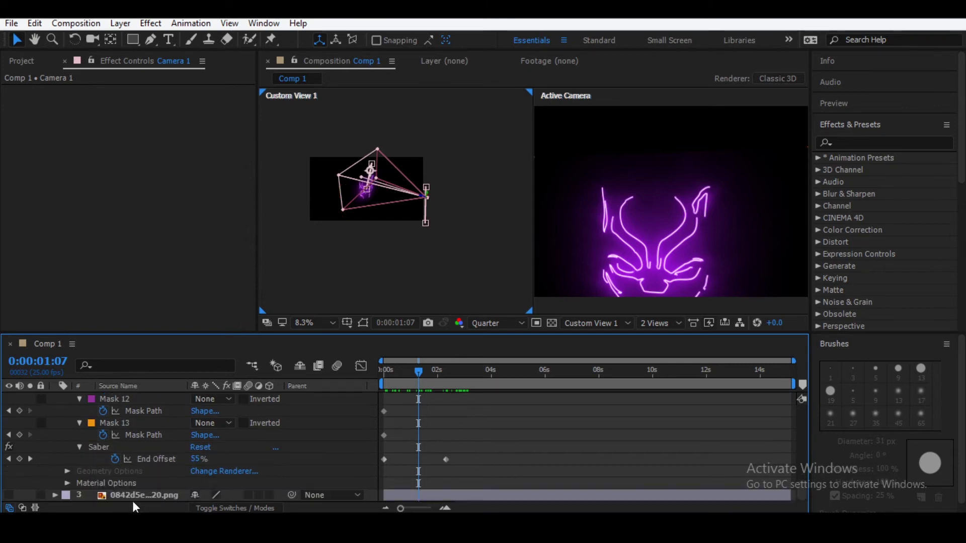
pyautogui.scroll(5, 128, 478)
pyautogui.scroll(5, 113, 453)
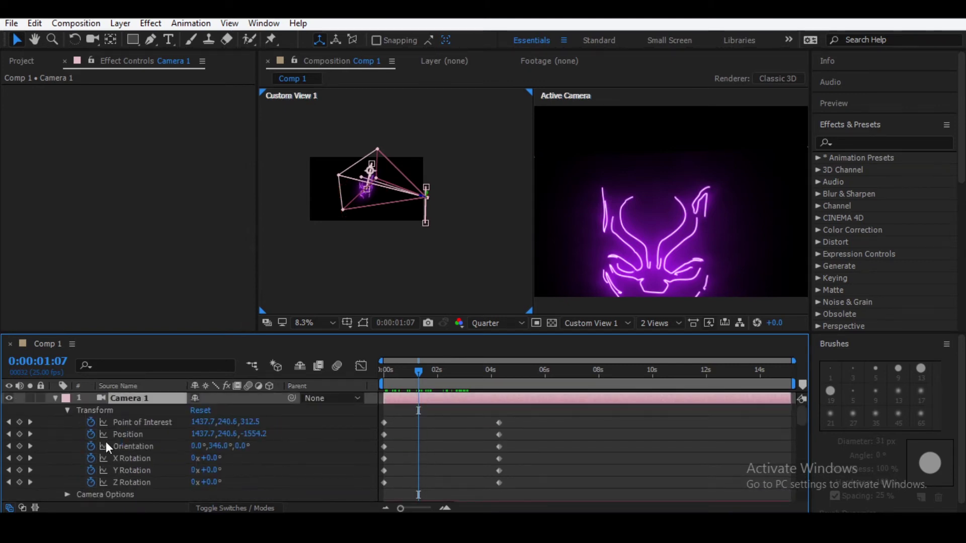
pyautogui.click(56, 397)
pyautogui.click(135, 409)
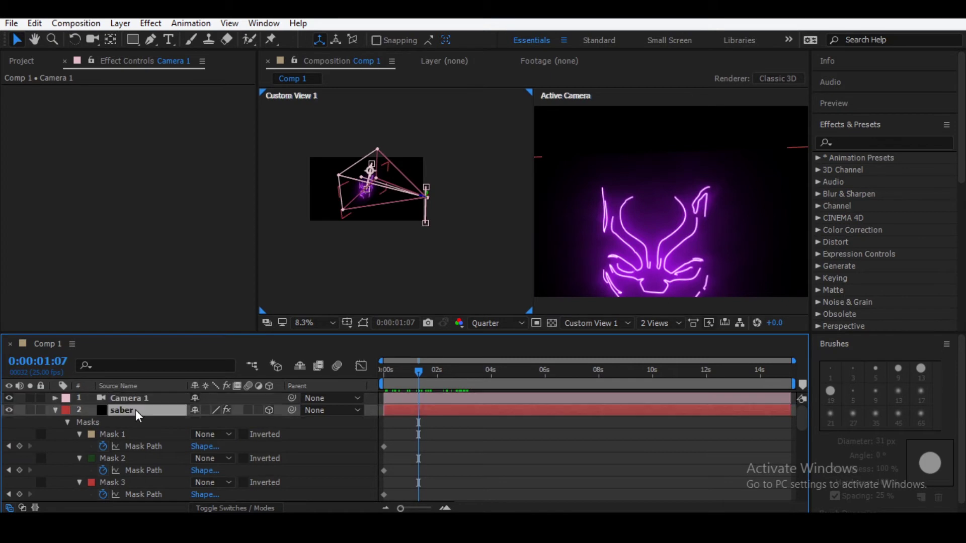
pyautogui.scroll(2, 380, 182)
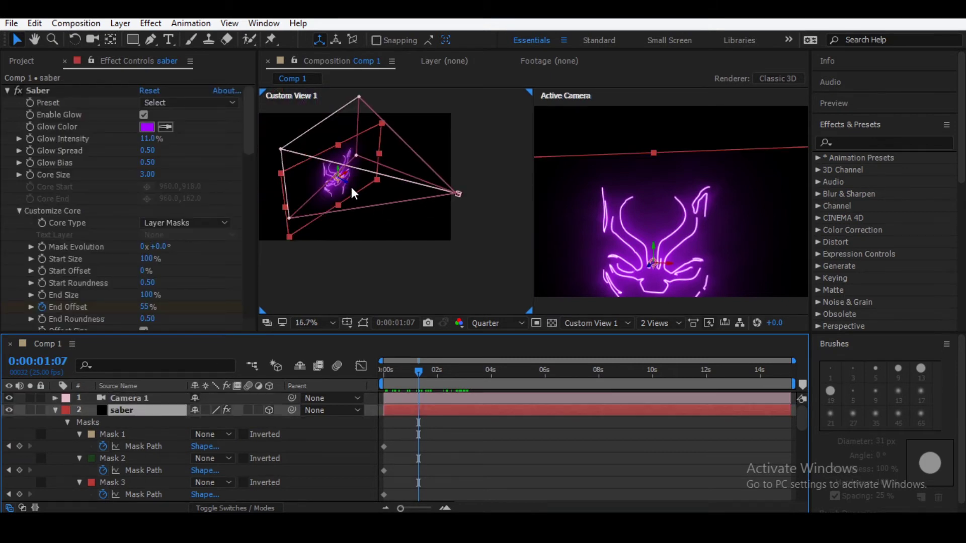
# Reposition the saber mask and scale it to 155%, checking framing up to 3:07.
pyautogui.moveTo(346, 182)
pyautogui.mouseDown()
pyautogui.moveTo(308, 169)
pyautogui.moveTo(360, 215)
pyautogui.mouseUp()
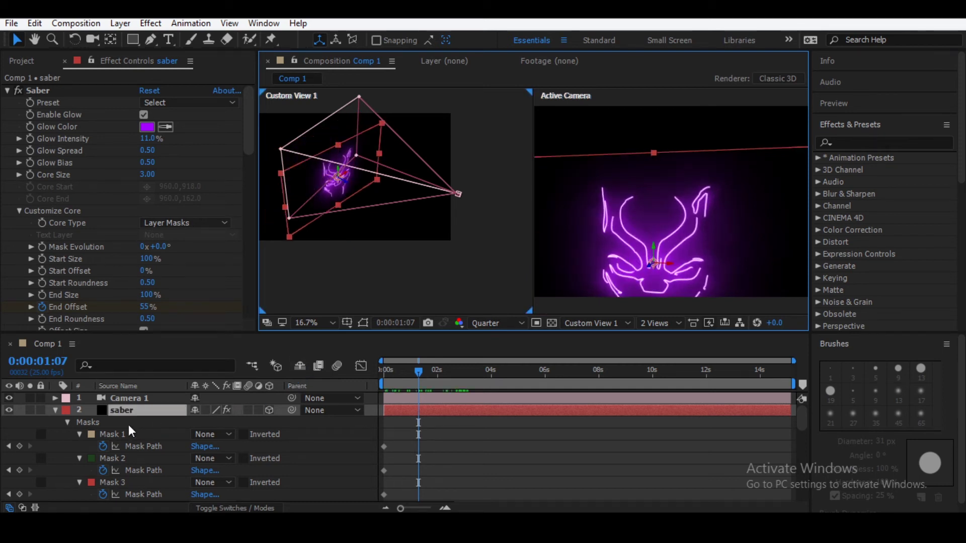
pyautogui.press('s')
pyautogui.moveTo(217, 422)
pyautogui.mouseDown()
pyautogui.moveTo(206, 425)
pyautogui.moveTo(500, 383)
pyautogui.mouseUp()
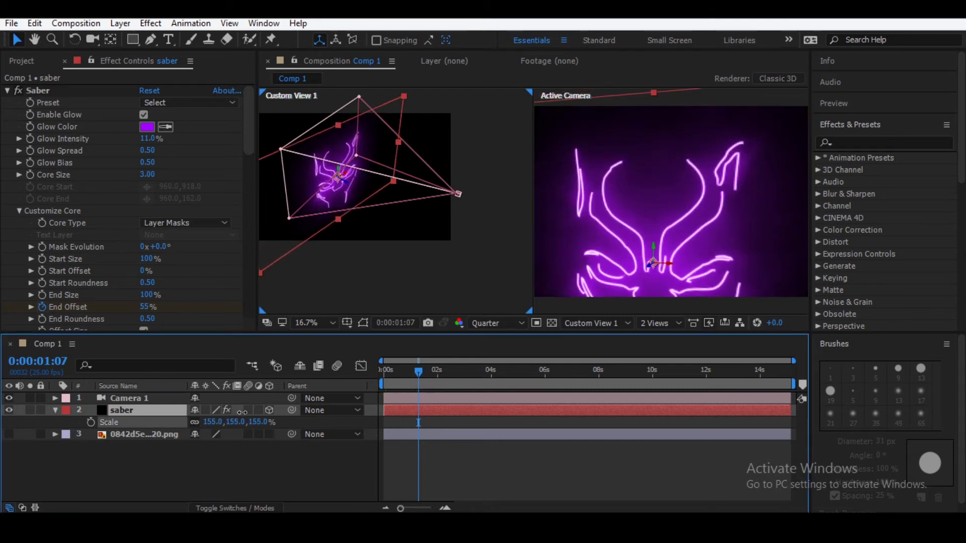
pyautogui.moveTo(417, 371); pyautogui.dragTo(472, 366)
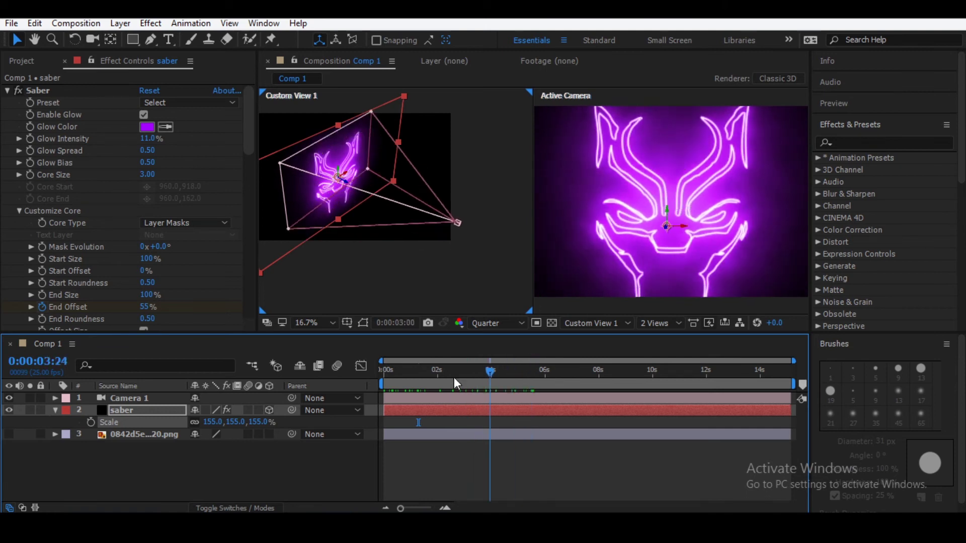
pyautogui.moveTo(526, 370); pyautogui.dragTo(373, 396)
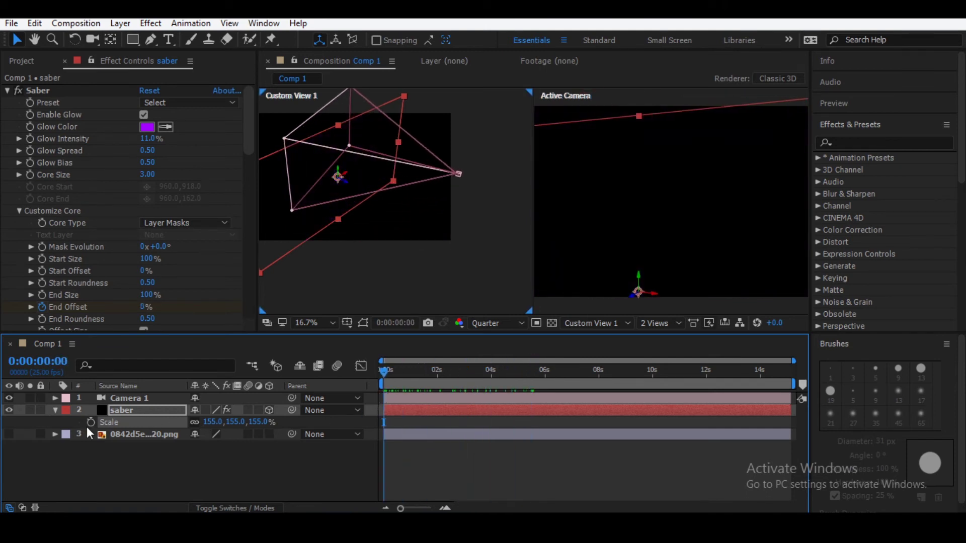
# Keyframe saber Scale from 155% at the start to 100% at the 4:07 camera keyframe, then preview.
pyautogui.click(159, 400)
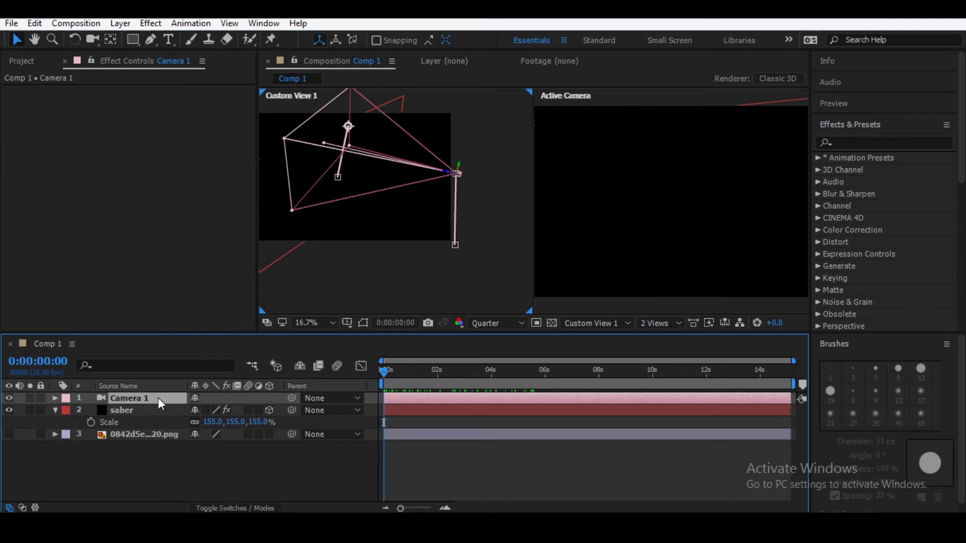
pyautogui.press('u')
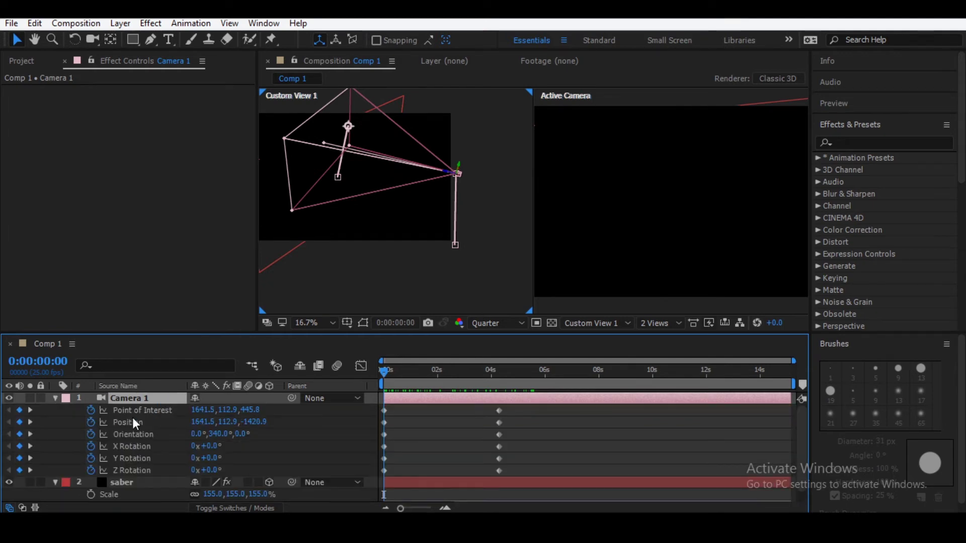
pyautogui.click(29, 471)
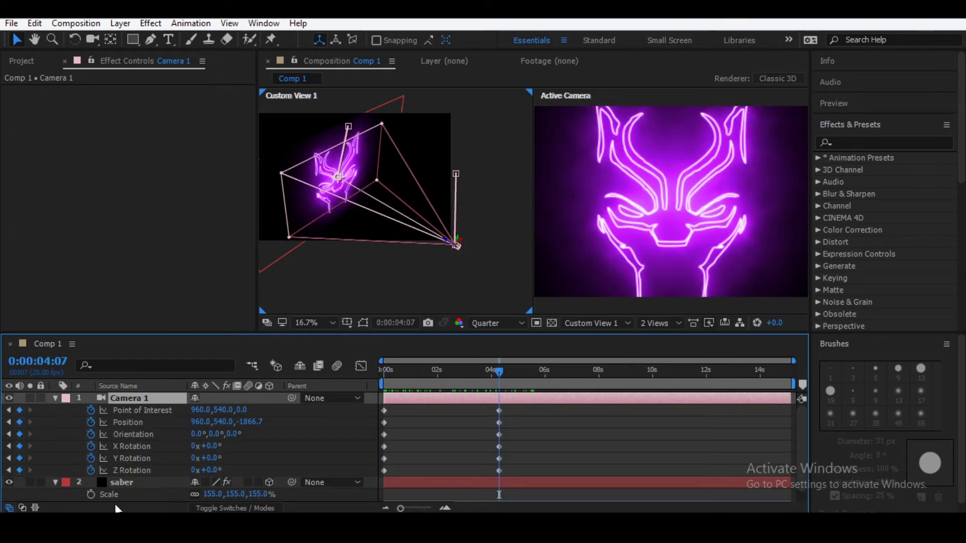
pyautogui.click(89, 492)
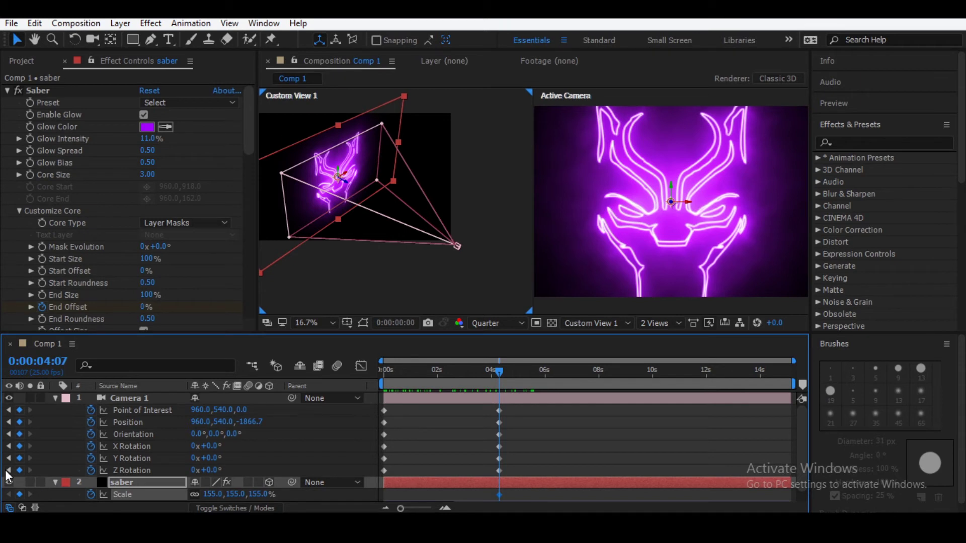
pyautogui.click(8, 470)
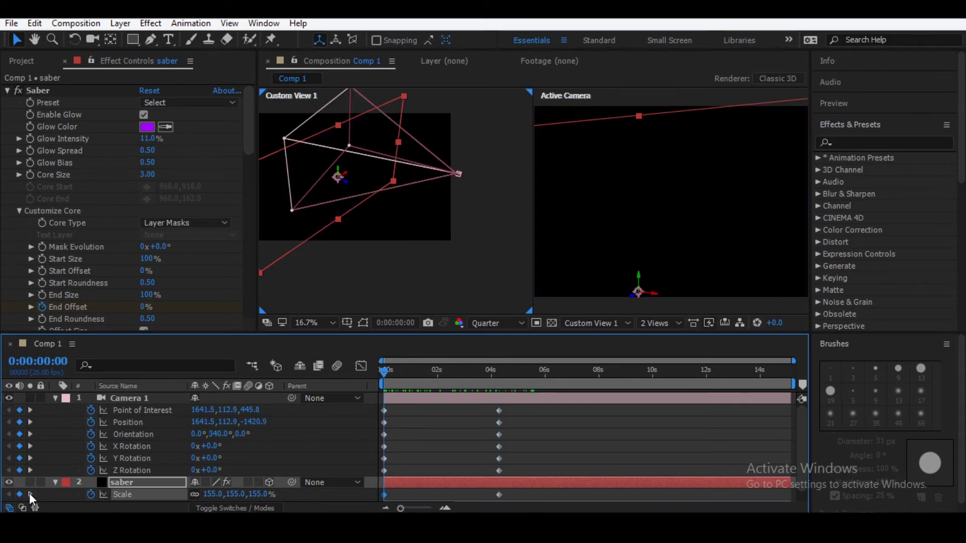
pyautogui.click(29, 494)
pyautogui.click(214, 494)
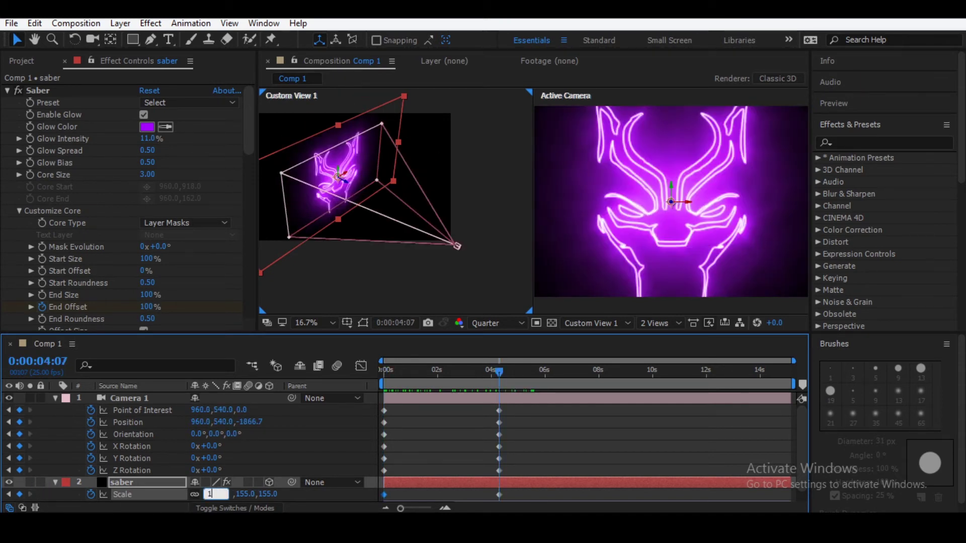
pyautogui.write('00')
pyautogui.press('Return')
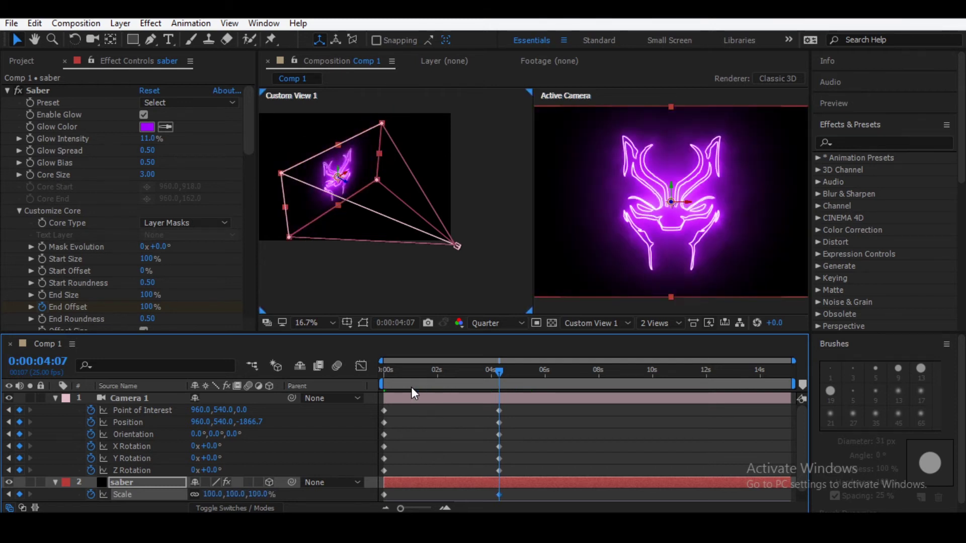
pyautogui.press('space')
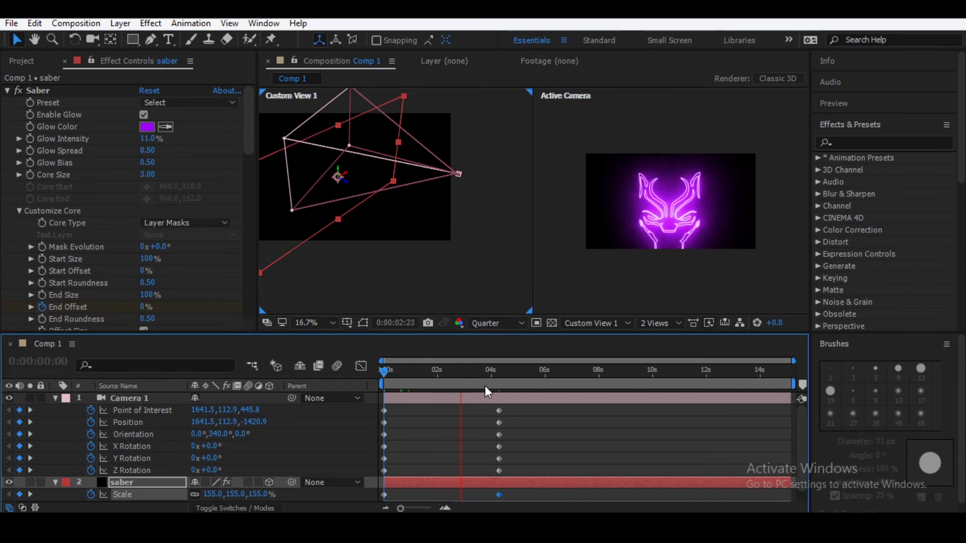
# Stop at 3:03 and add keyframes to all six Camera 1 transform properties.
pyautogui.click(468, 383)
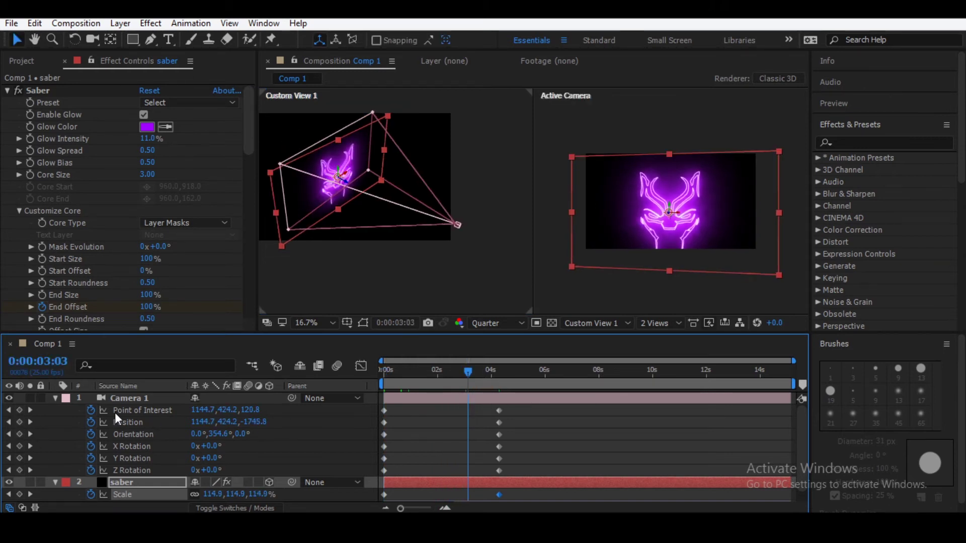
pyautogui.click(19, 410)
pyautogui.click(19, 423)
pyautogui.click(19, 435)
pyautogui.click(19, 446)
pyautogui.click(19, 458)
pyautogui.click(19, 471)
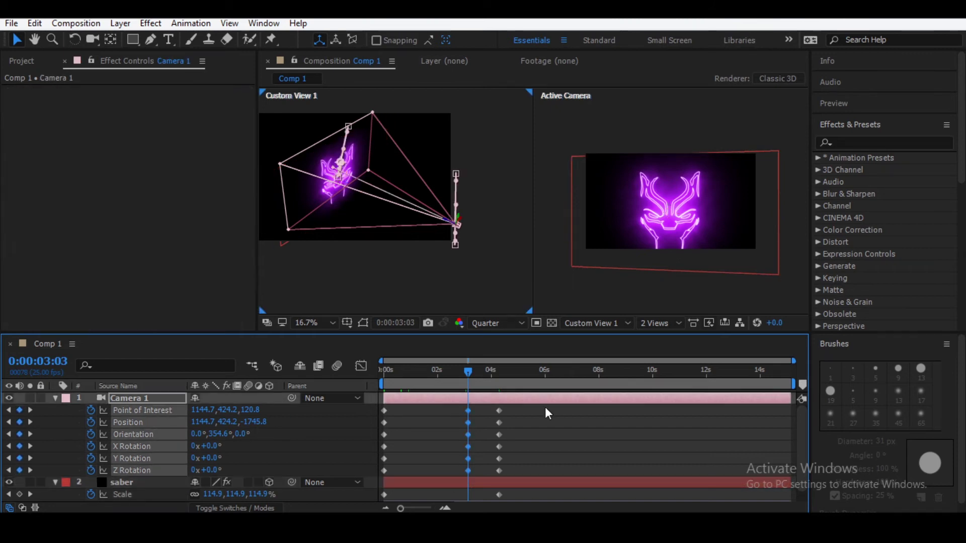
# Shift Camera 1's end keyframes earlier to about 3 seconds, previewing the timing.
pyautogui.moveTo(493, 412); pyautogui.dragTo(508, 471)
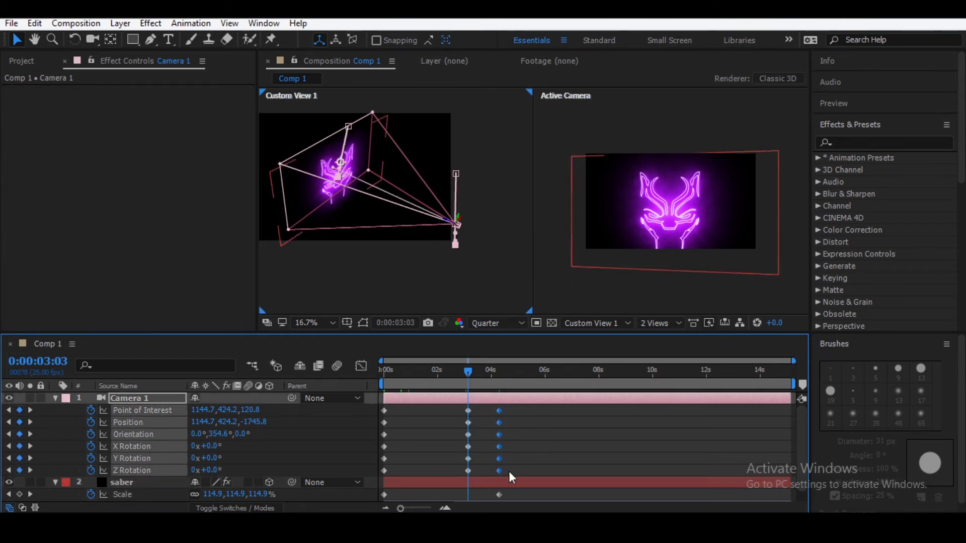
pyautogui.moveTo(500, 410); pyautogui.dragTo(312, 425)
pyautogui.press('space')
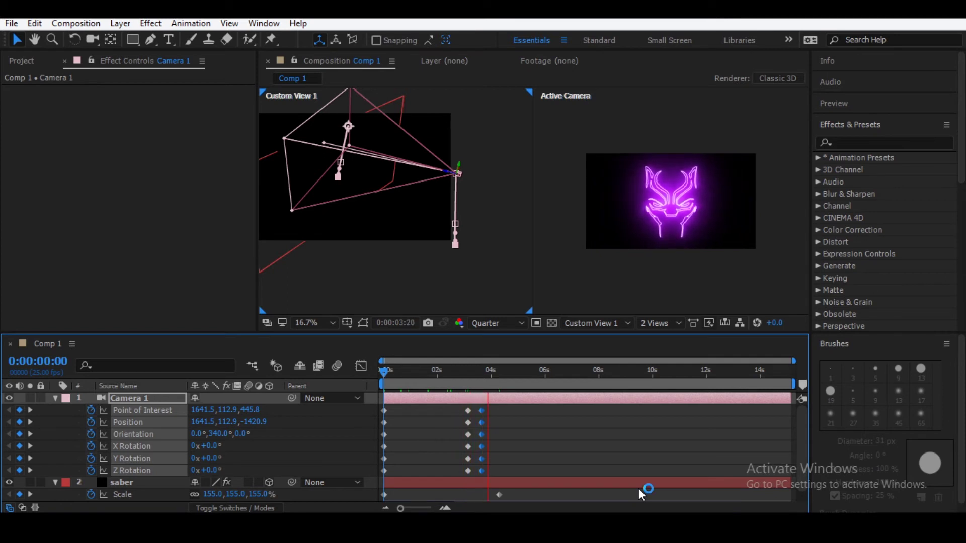
pyautogui.press('space')
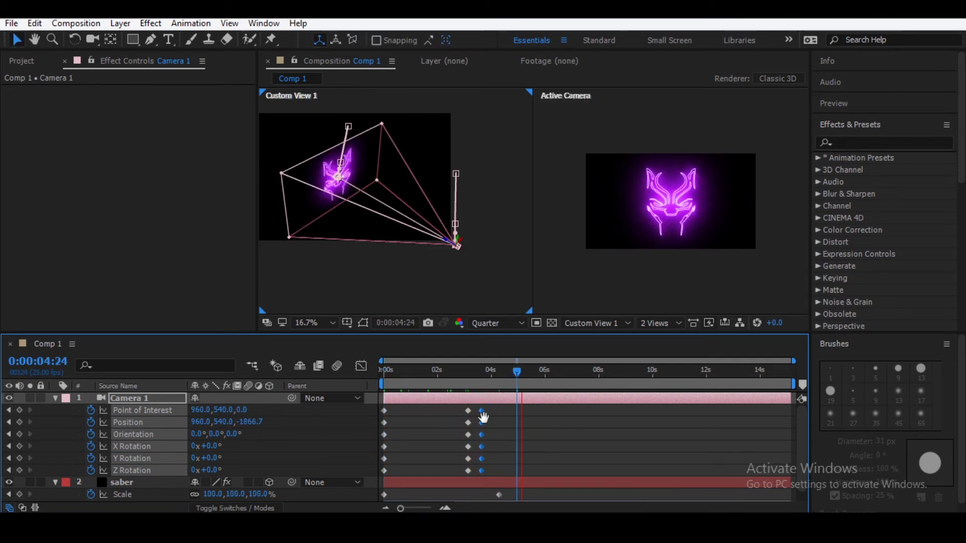
pyautogui.moveTo(456, 407); pyautogui.dragTo(489, 473)
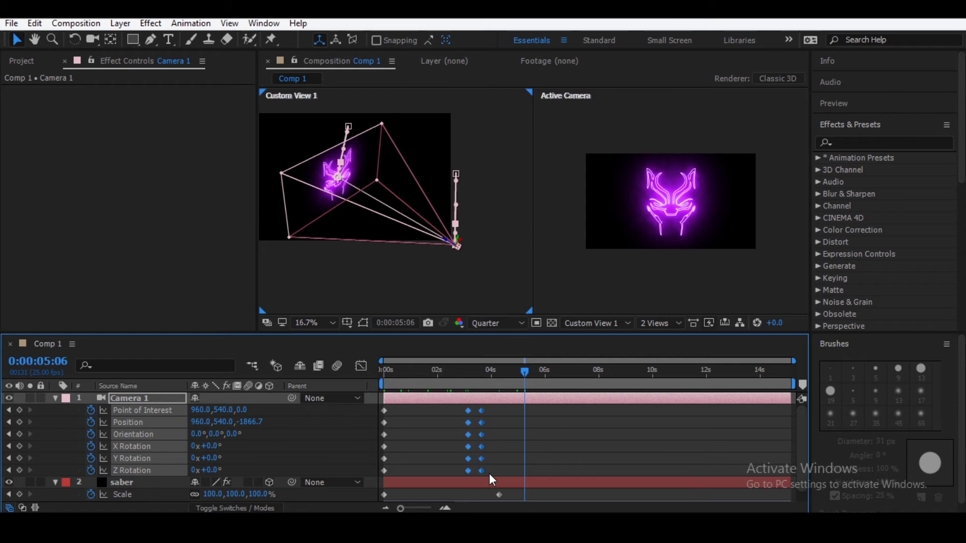
pyautogui.click(461, 412)
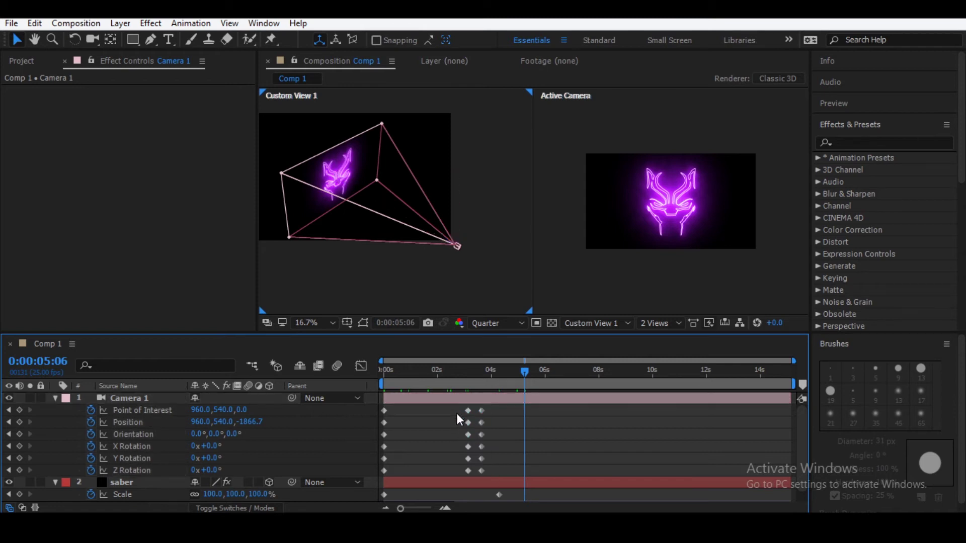
pyautogui.moveTo(457, 411); pyautogui.dragTo(489, 461)
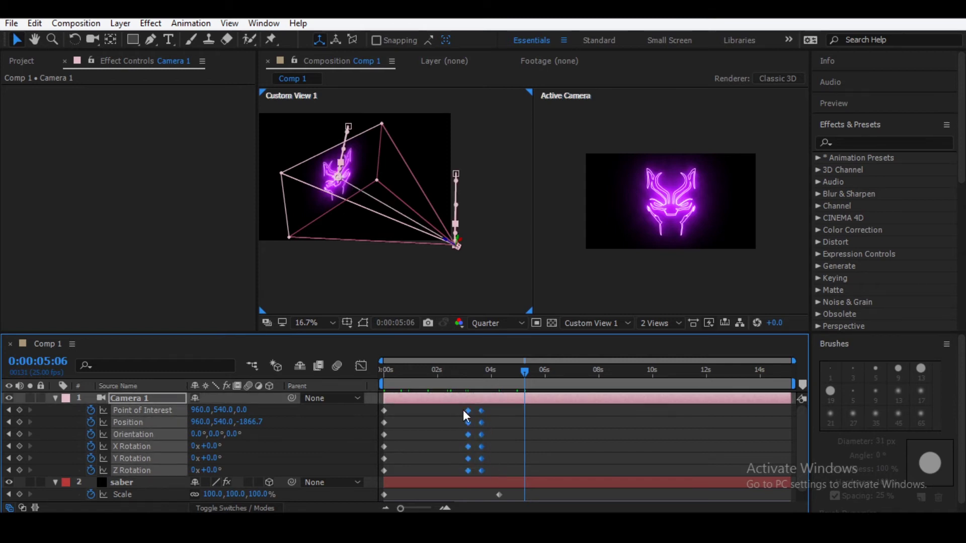
pyautogui.moveTo(470, 410)
pyautogui.mouseDown()
pyautogui.moveTo(449, 412)
pyautogui.moveTo(458, 475)
pyautogui.mouseUp()
pyautogui.click(471, 411)
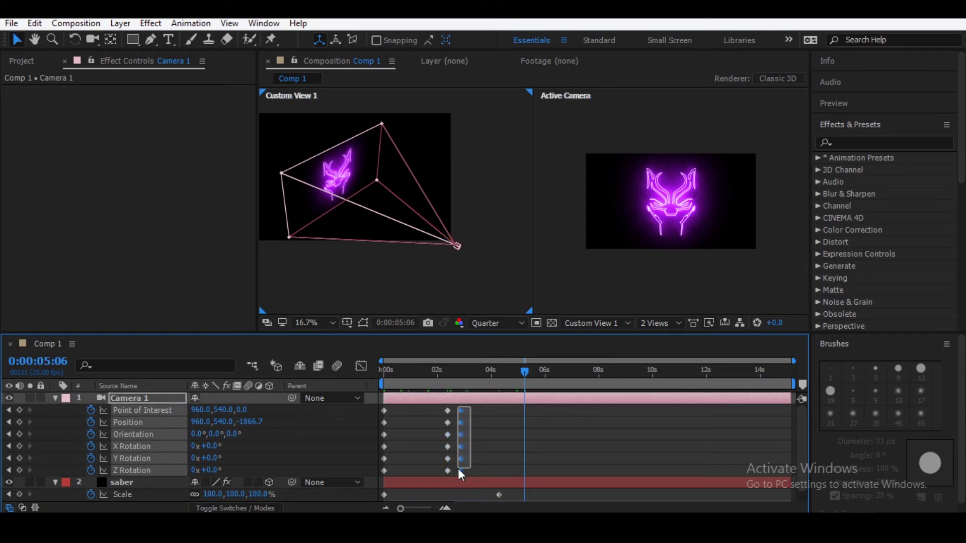
pyautogui.moveTo(462, 411); pyautogui.dragTo(455, 420)
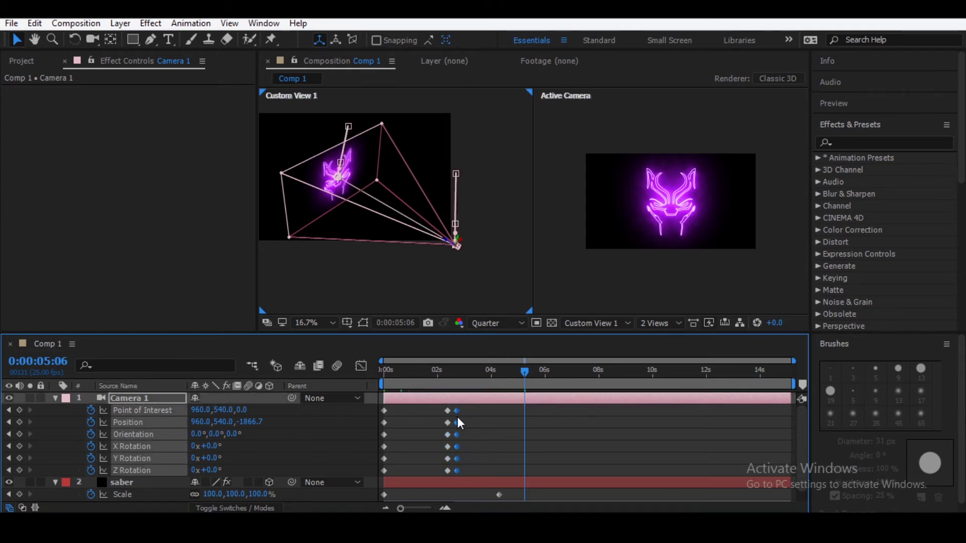
pyautogui.press('space')
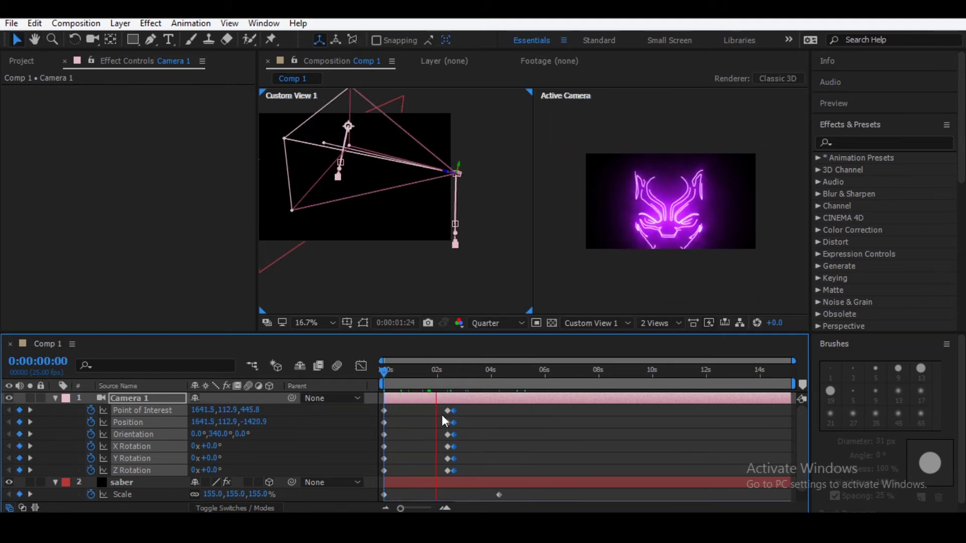
# Apply Easy Ease (F9) to all Camera 1 keyframes and preview from the start.
pyautogui.moveTo(436, 406); pyautogui.dragTo(471, 469)
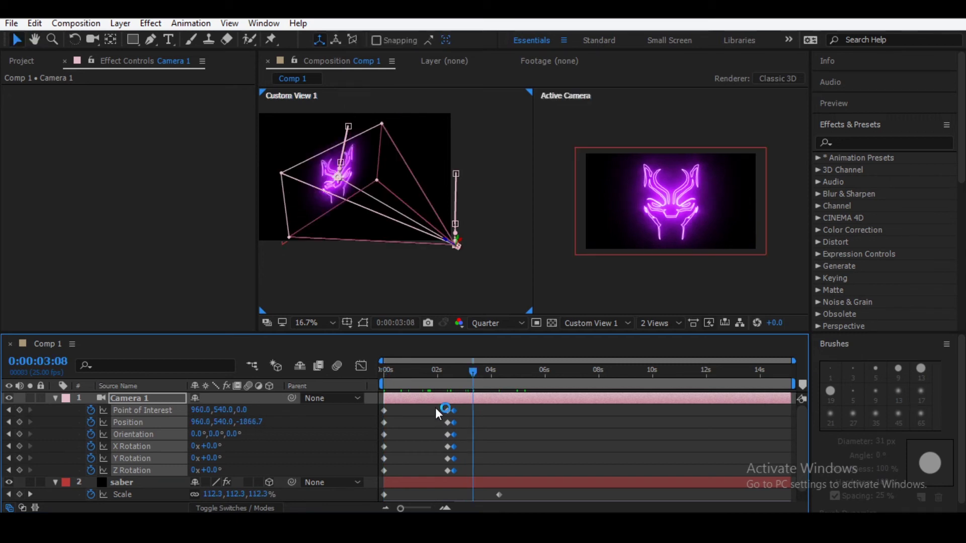
pyautogui.press('F9')
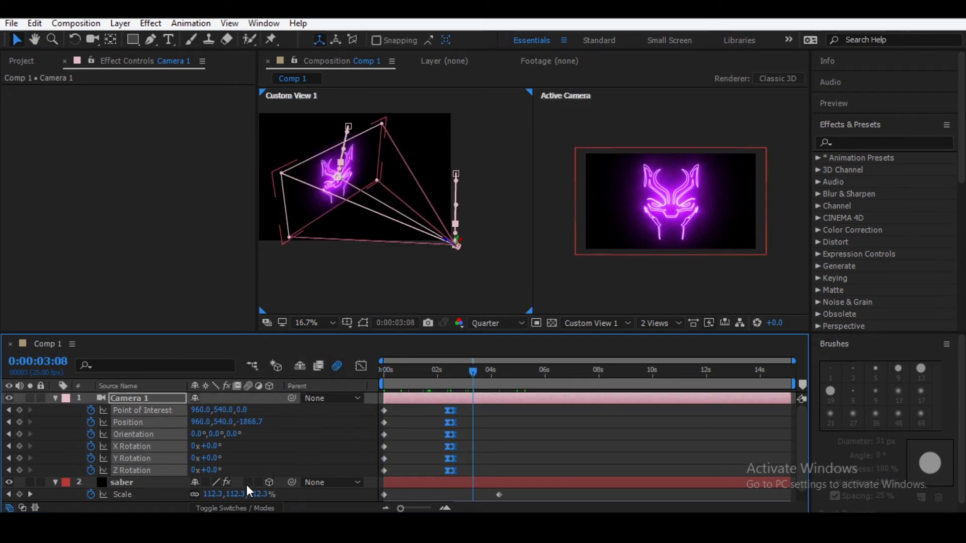
pyautogui.press('Home')
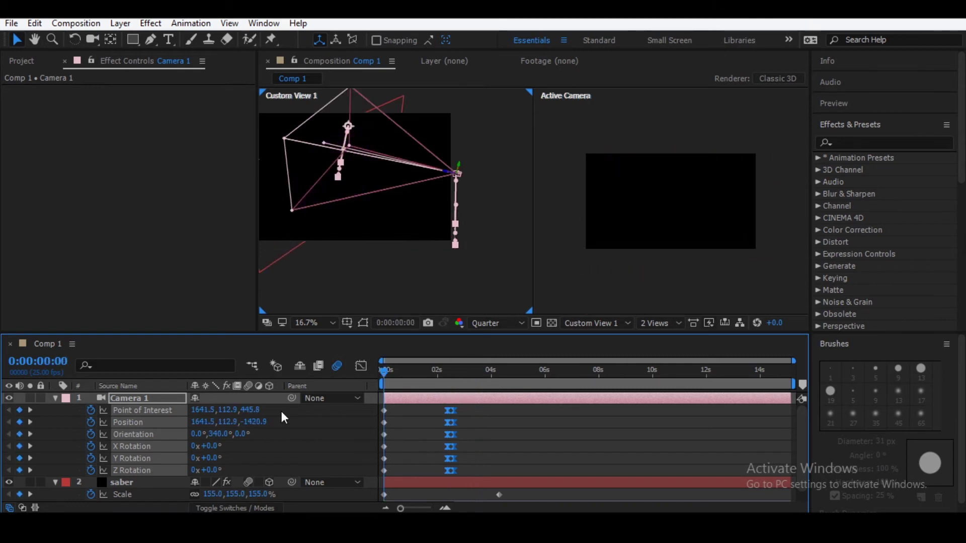
pyautogui.press('space')
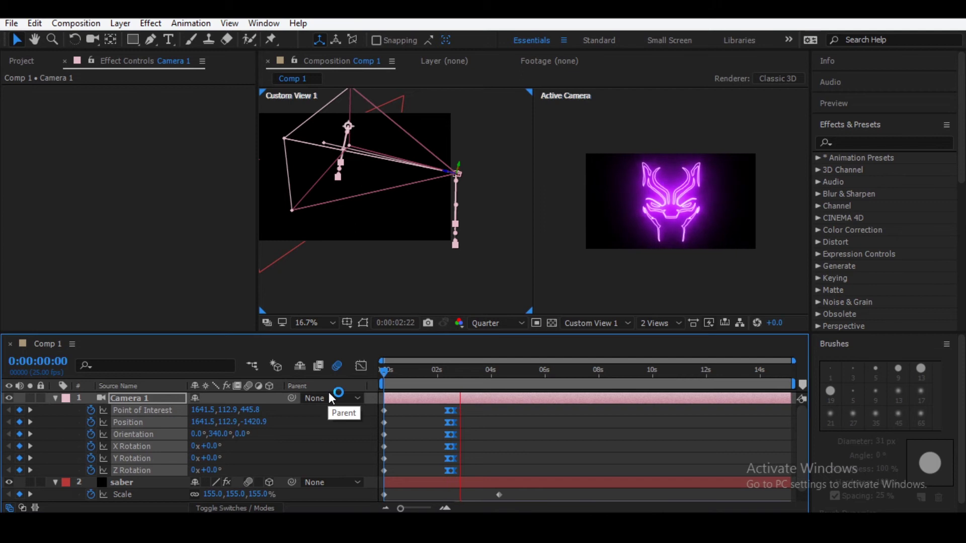
pyautogui.moveTo(442, 379); pyautogui.dragTo(421, 387)
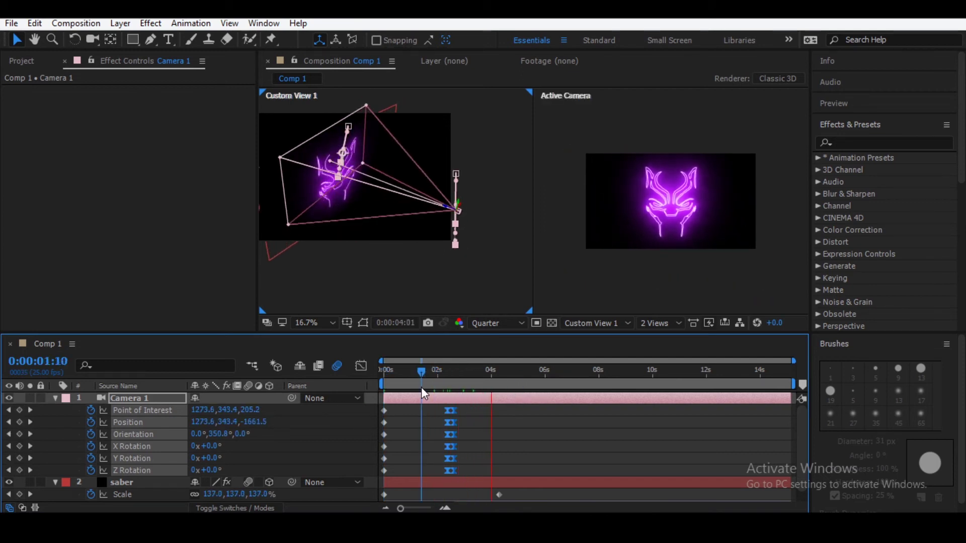
pyautogui.press('space')
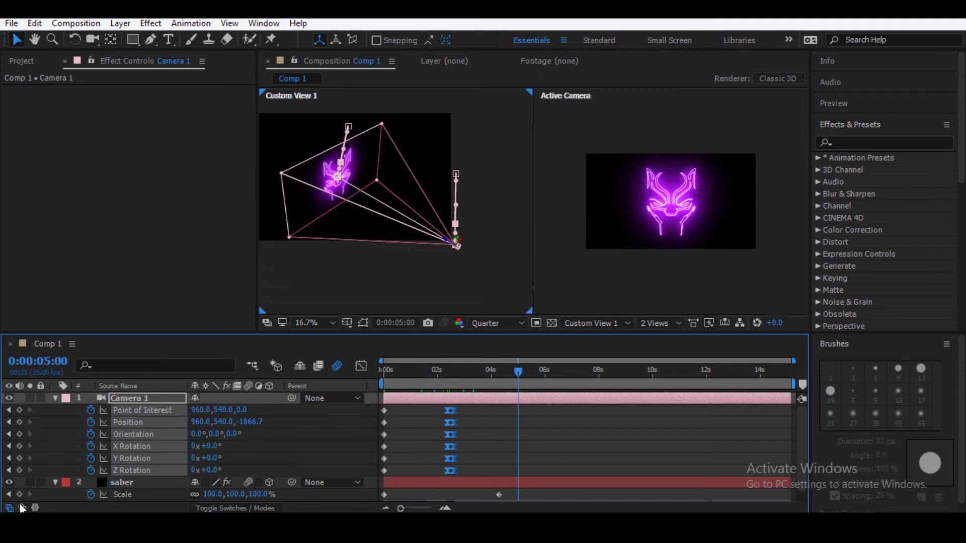
# Lower the saber Scale keyframe at 4:07 to 85% and preview from the start.
pyautogui.click(9, 494)
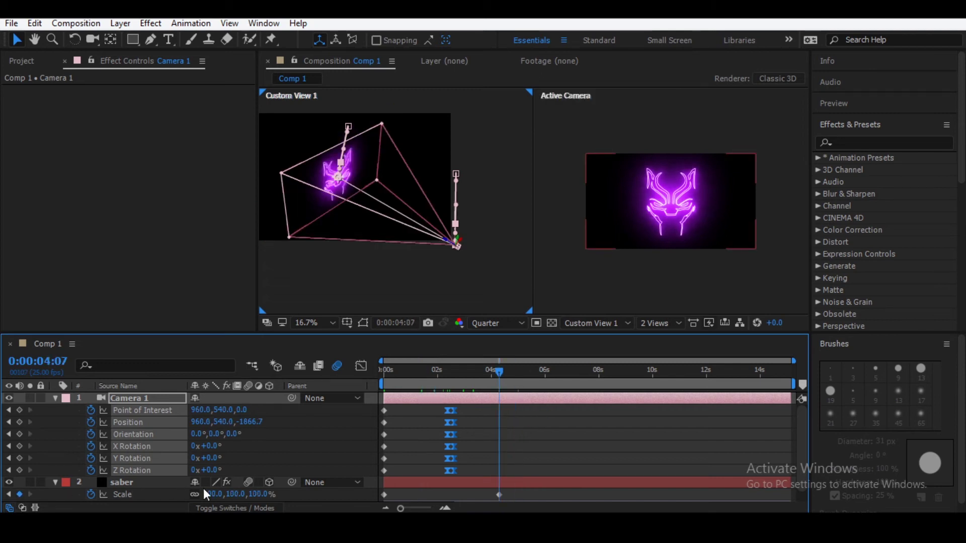
pyautogui.moveTo(214, 495); pyautogui.dragTo(198, 494)
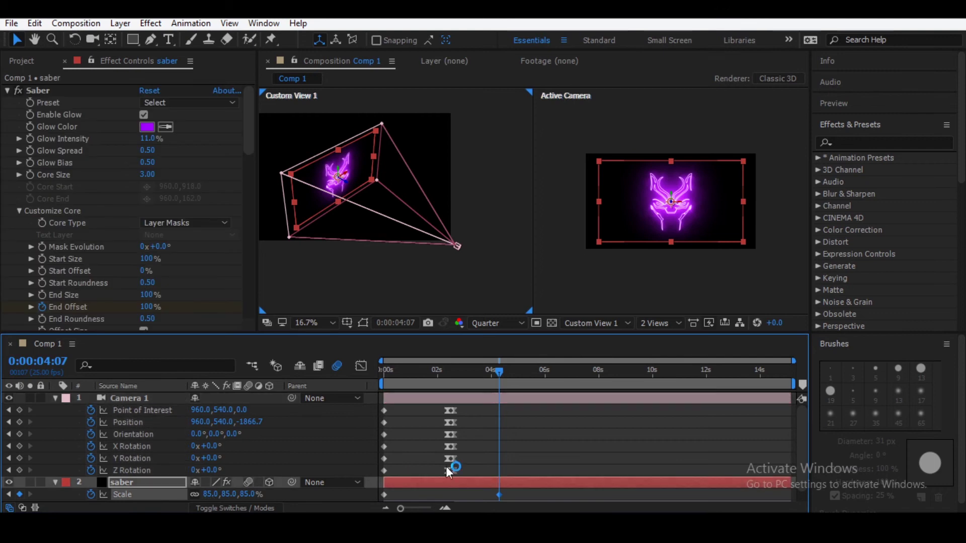
pyautogui.press('Home')
pyautogui.press('space')
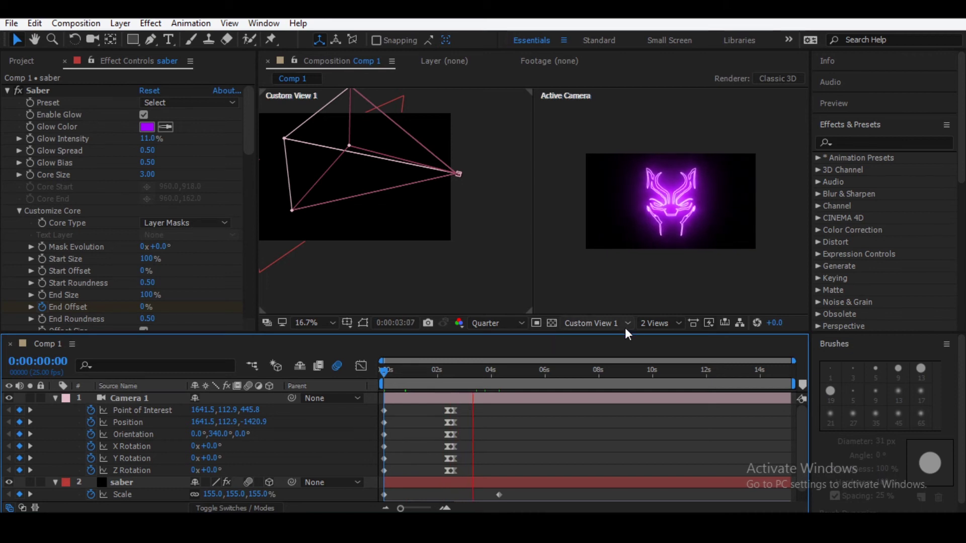
# Switch the viewer to 1 View, set magnification to Fit up to 100%, and preview.
pyautogui.click(655, 323)
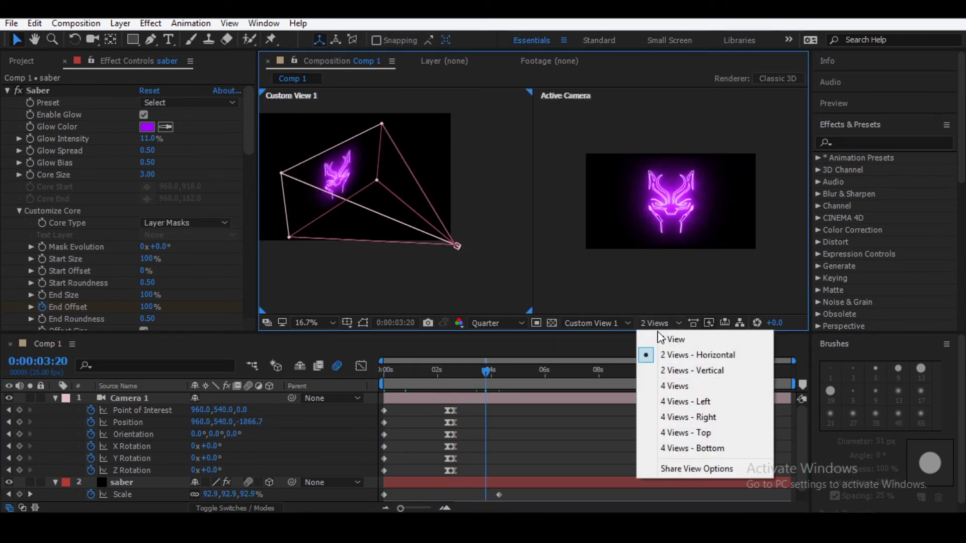
pyautogui.click(661, 339)
pyautogui.click(331, 324)
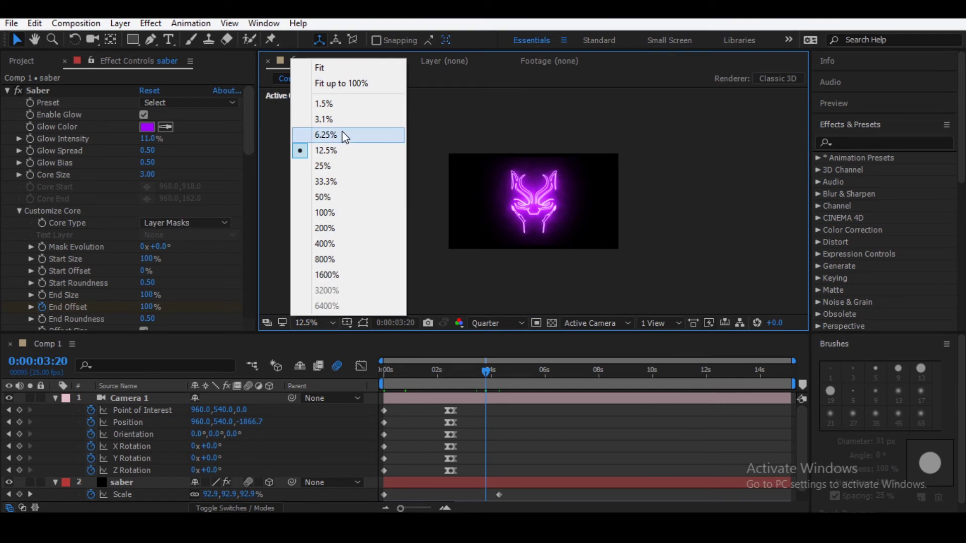
pyautogui.click(345, 83)
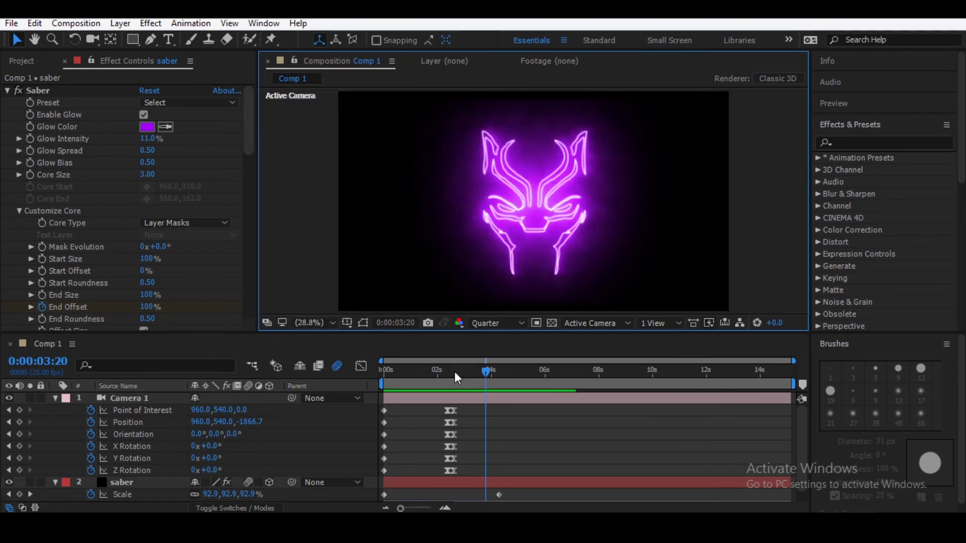
pyautogui.press('space')
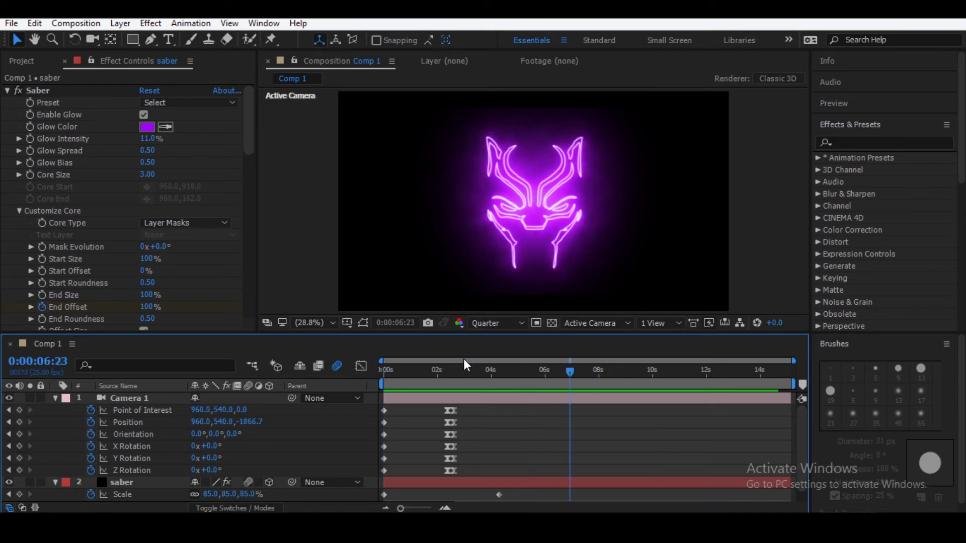
# Collapse the Saber effect and the Camera 1 and saber layers in the timeline.
pyautogui.click(9, 91)
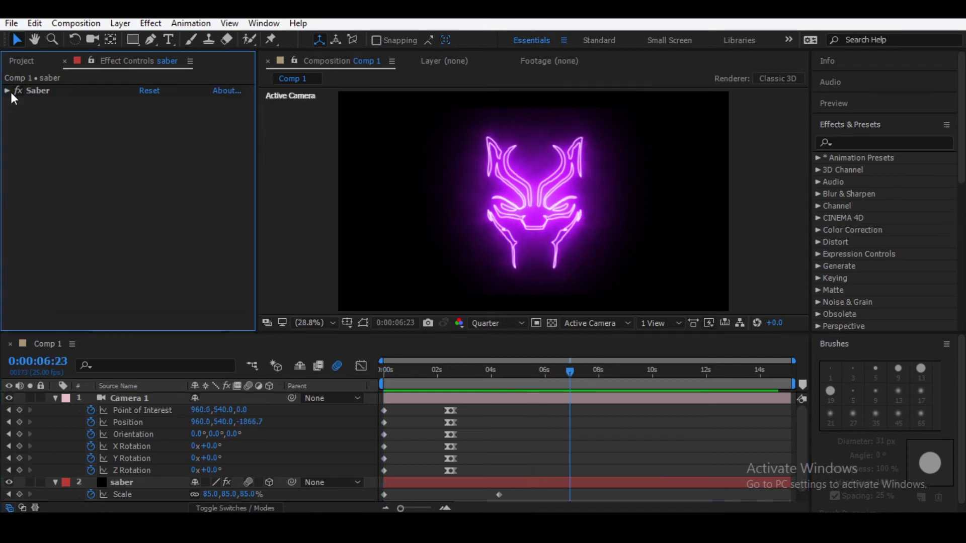
pyautogui.click(57, 397)
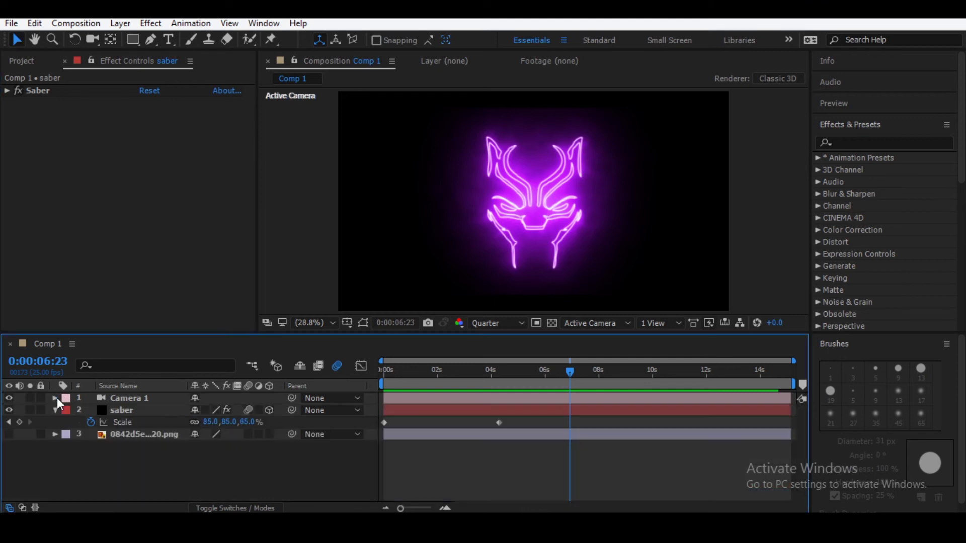
pyautogui.click(56, 411)
# Add a new text layer to Comp 1 from the timeline's New menu, cancelling a solid started by mistake.
pyautogui.rightClick(73, 448)
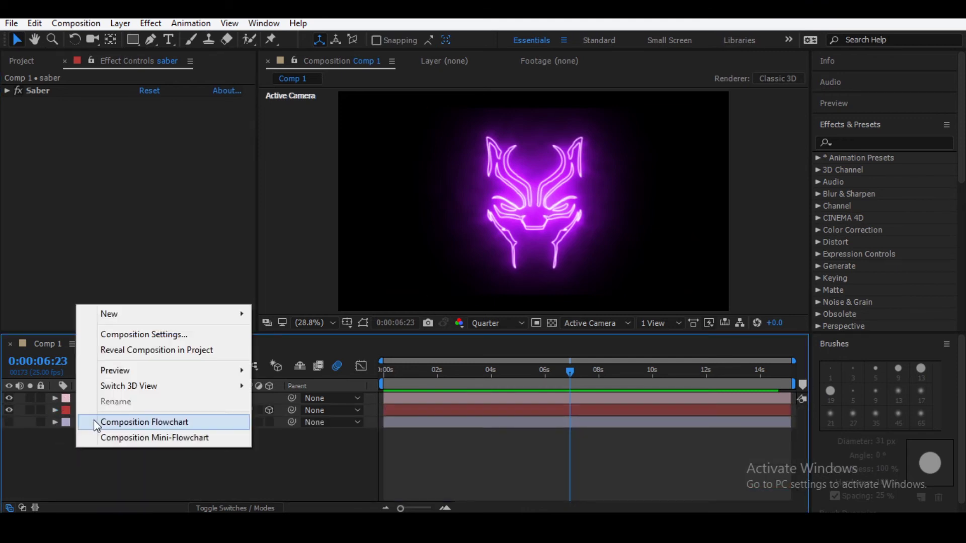
pyautogui.moveTo(122, 315)
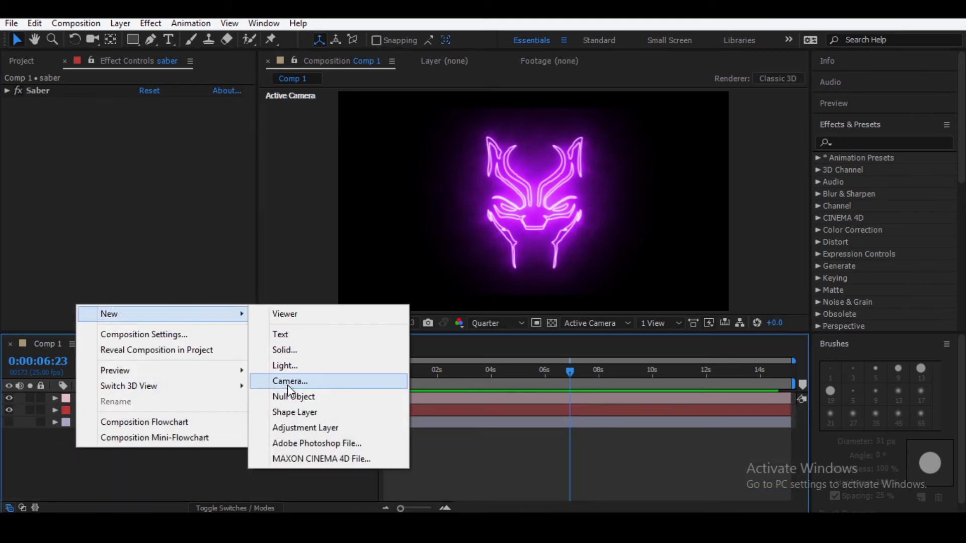
pyautogui.click(284, 350)
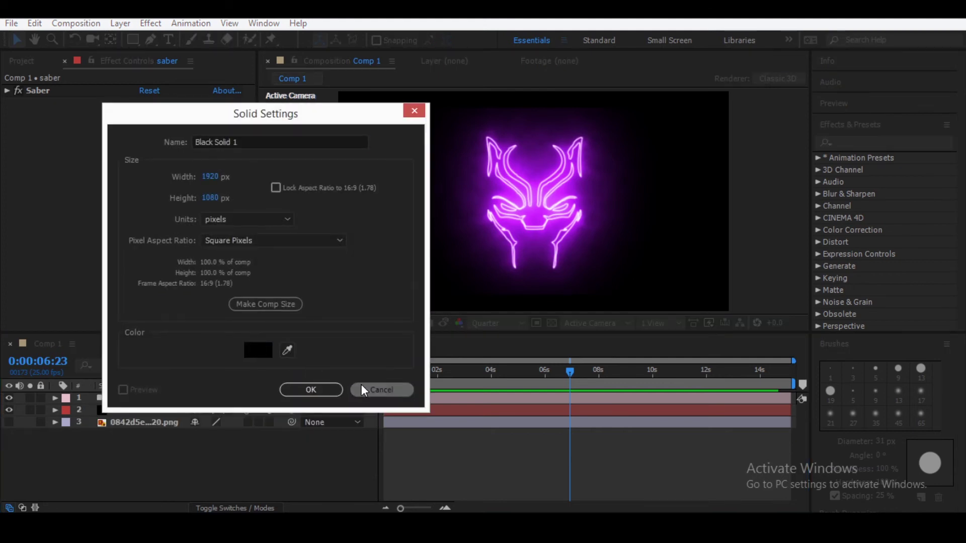
pyautogui.click(381, 389)
pyautogui.rightClick(170, 464)
pyautogui.moveTo(212, 337)
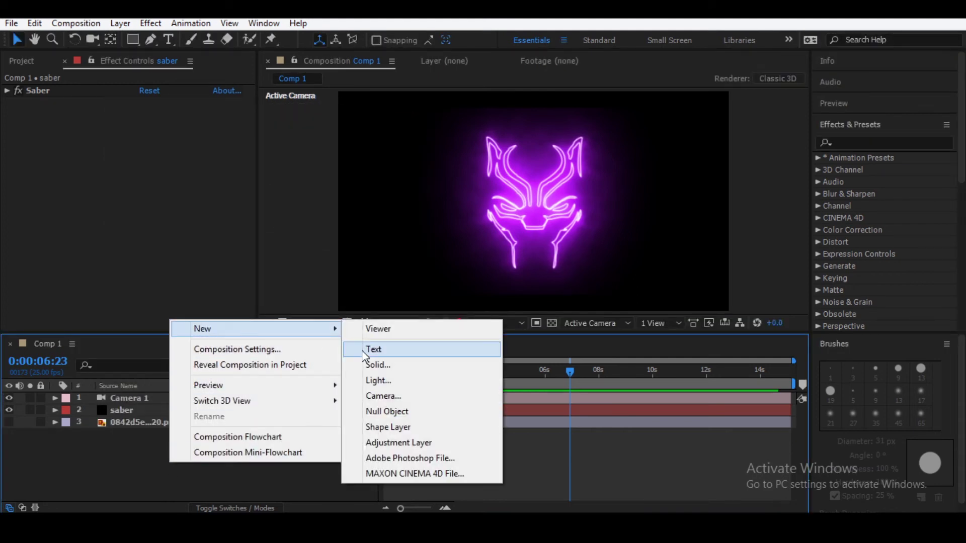
pyautogui.click(363, 349)
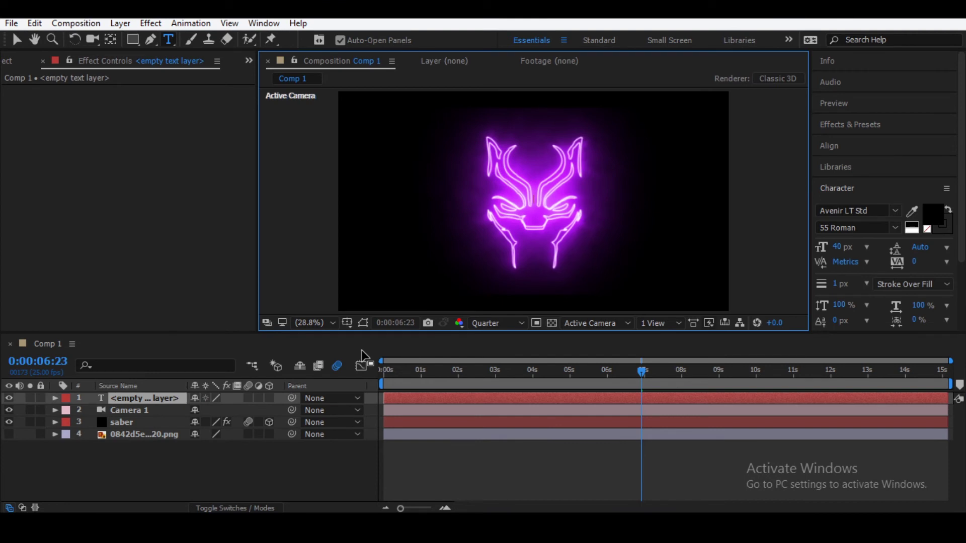
# Type the title 'BLACK PANTHER' and eyedrop the mask's deep purple glow as its colour.
pyautogui.write('BLACK')
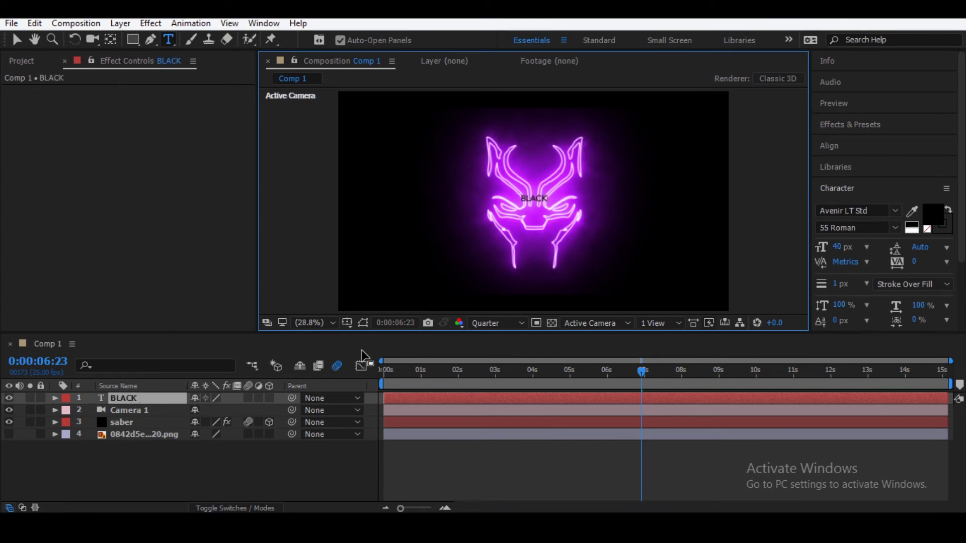
pyautogui.write(' PANTHER')
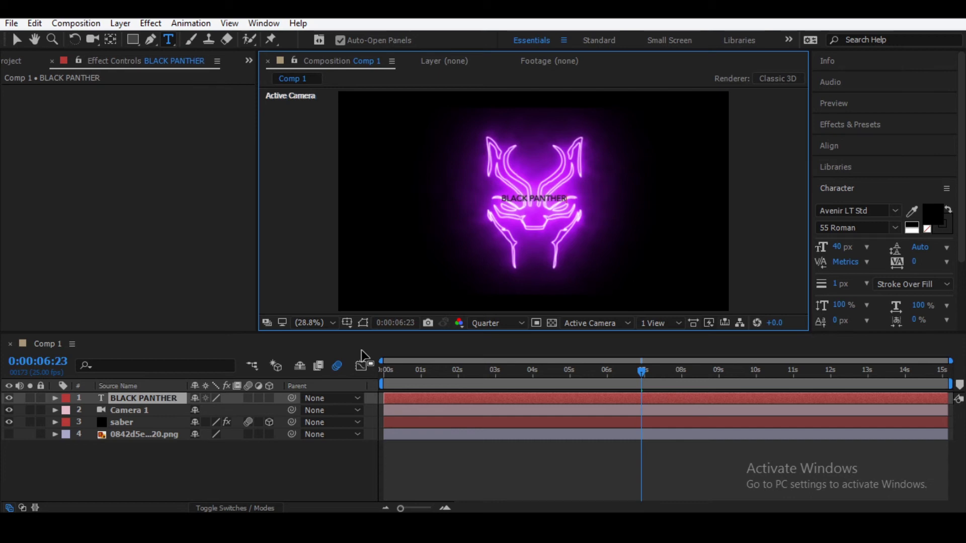
pyautogui.press('Escape')
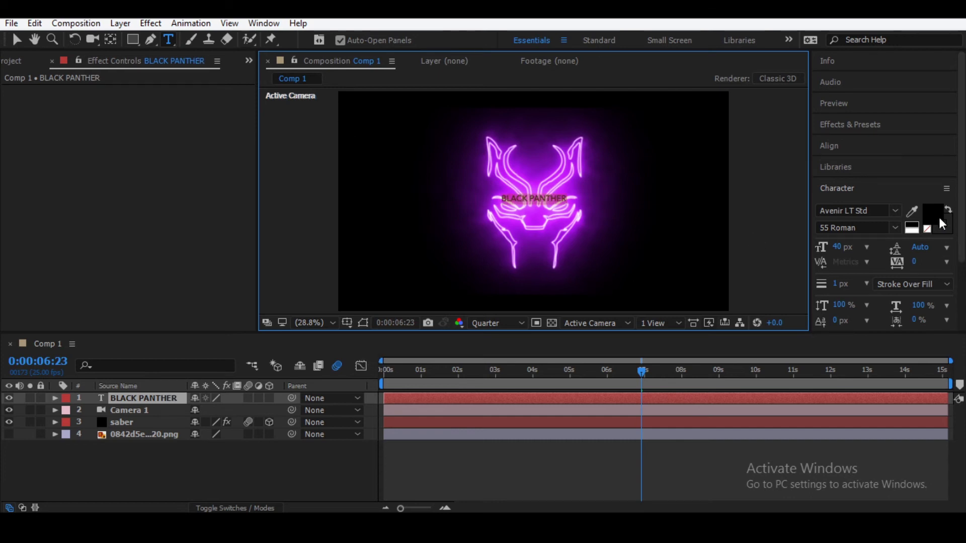
pyautogui.click(939, 219)
pyautogui.click(372, 314)
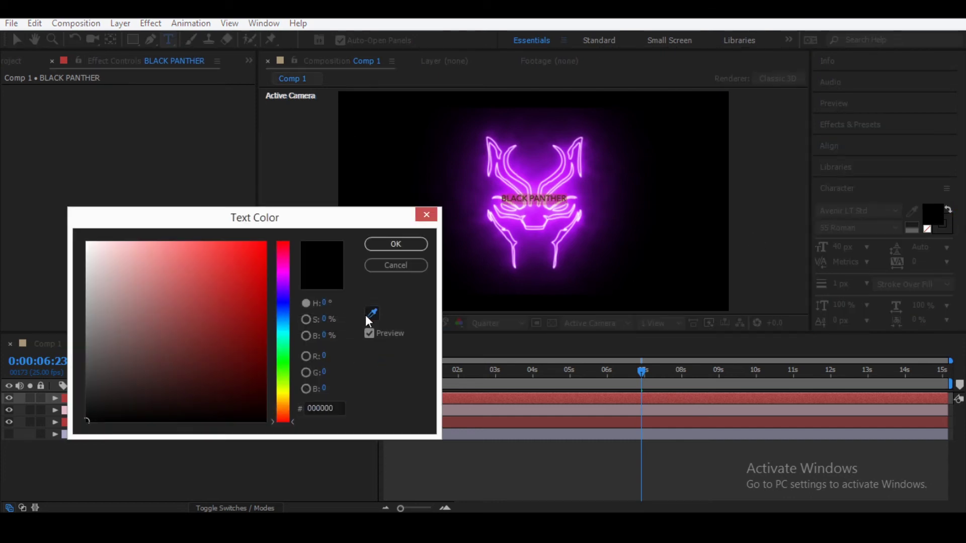
pyautogui.click(509, 235)
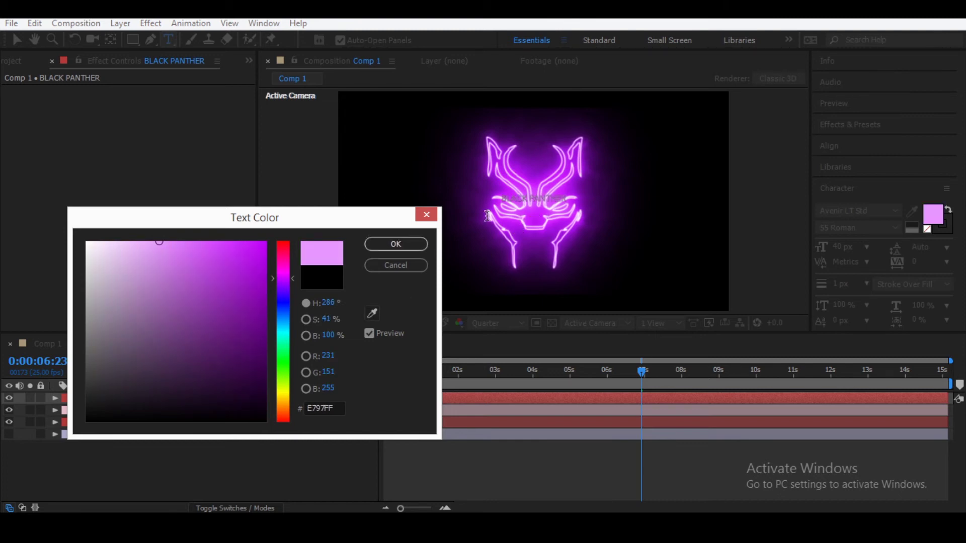
pyautogui.click(372, 313)
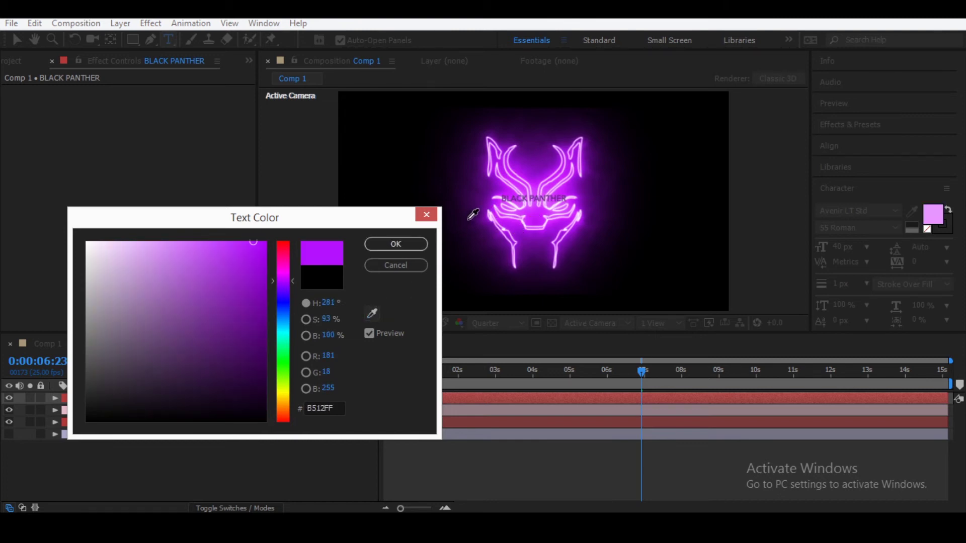
pyautogui.click(493, 210)
# Apply the purple, swap fill and stroke, and set the fill to None.
pyautogui.click(420, 243)
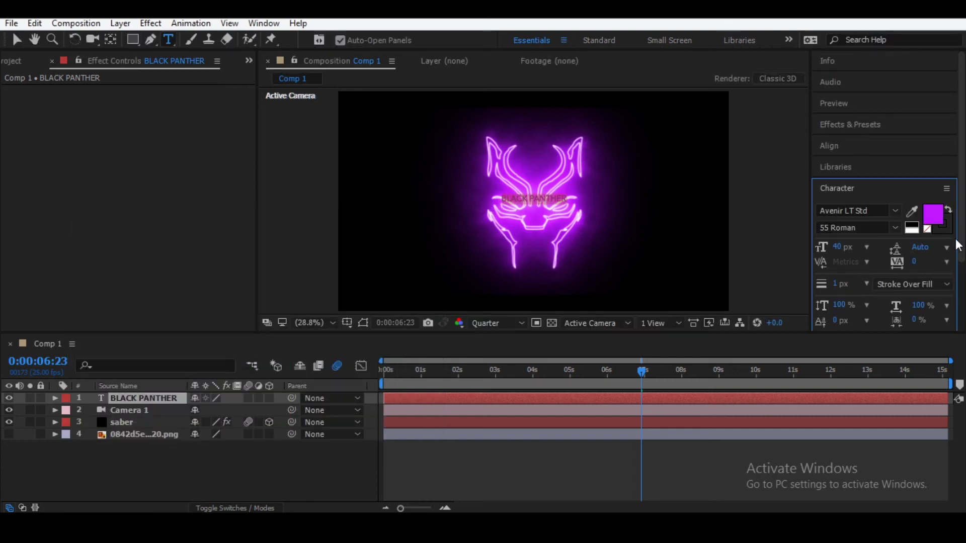
pyautogui.click(947, 209)
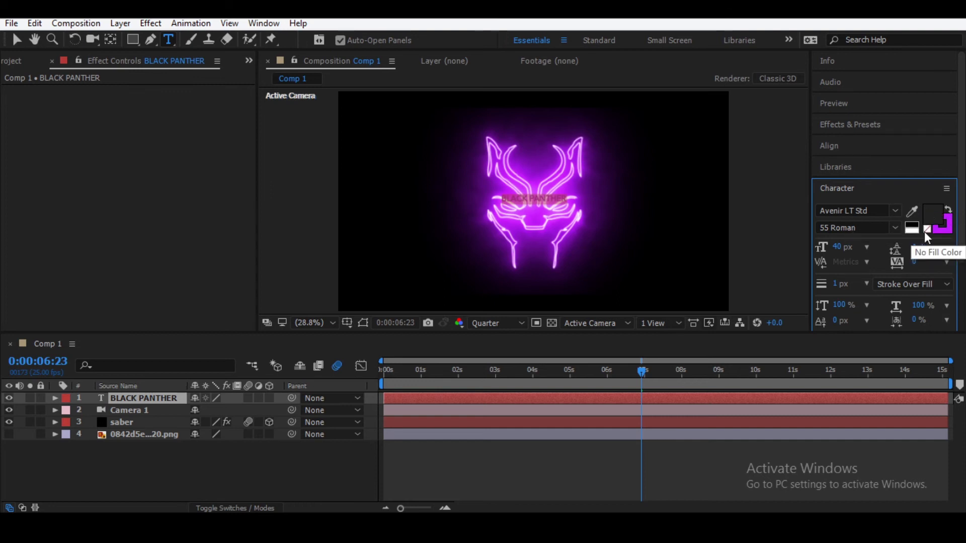
pyautogui.click(923, 232)
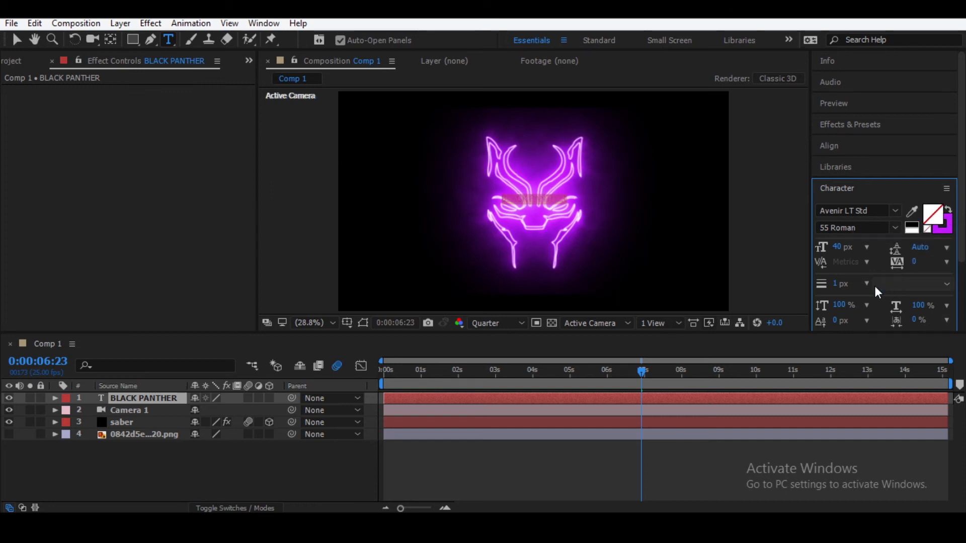
# Move the BLACK PANTHER title down-right of the mask and enlarge it to 72 px.
pyautogui.click(17, 40)
pyautogui.moveTo(550, 203); pyautogui.dragTo(651, 263)
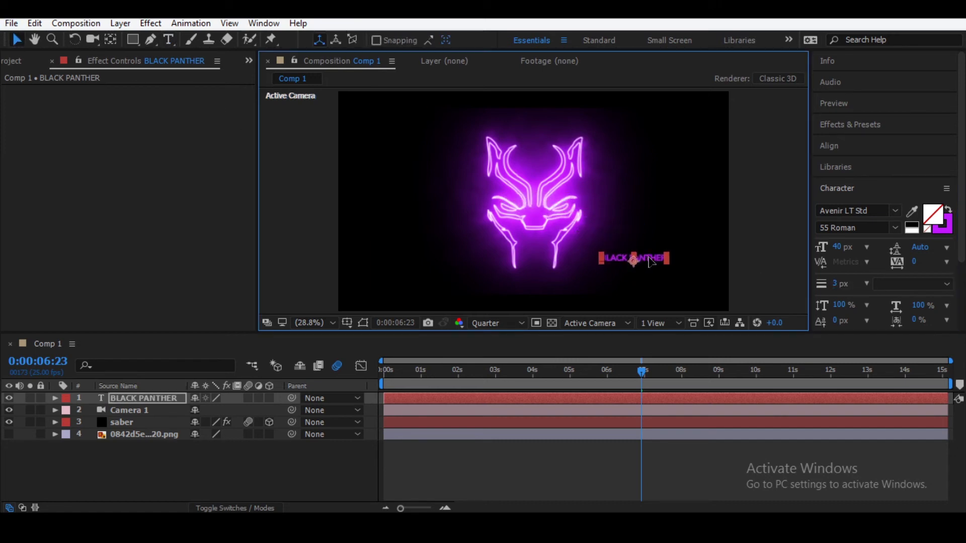
pyautogui.hotkey('ctrl', 't')
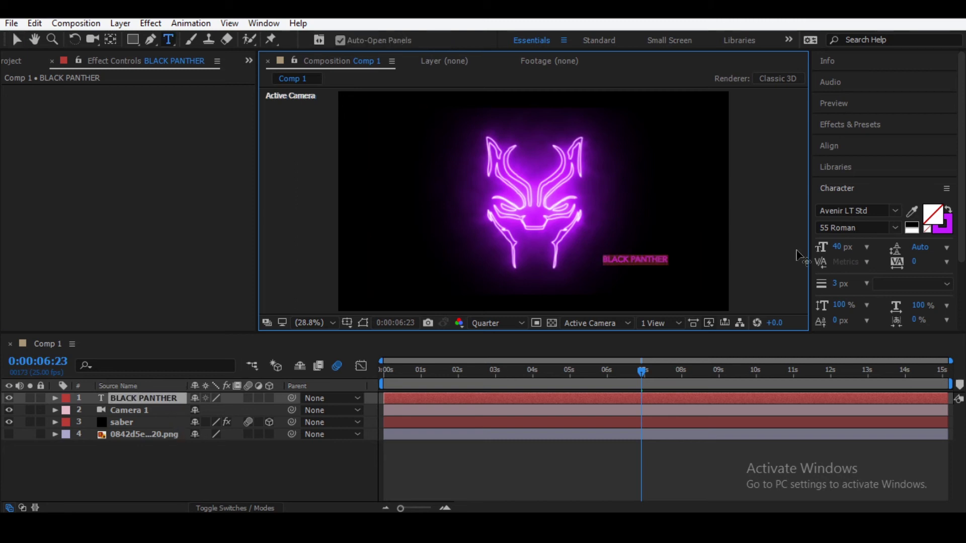
pyautogui.moveTo(834, 251); pyautogui.dragTo(856, 247)
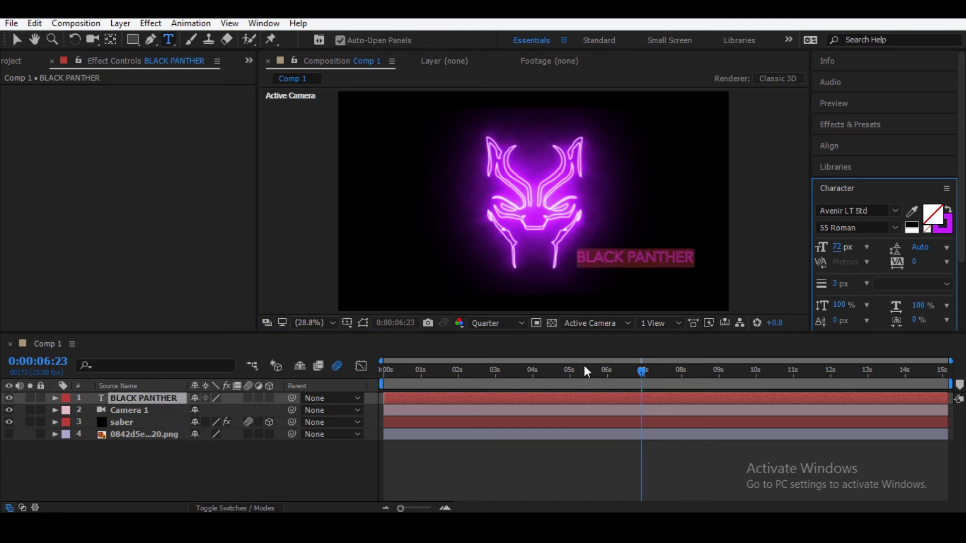
pyautogui.click(502, 476)
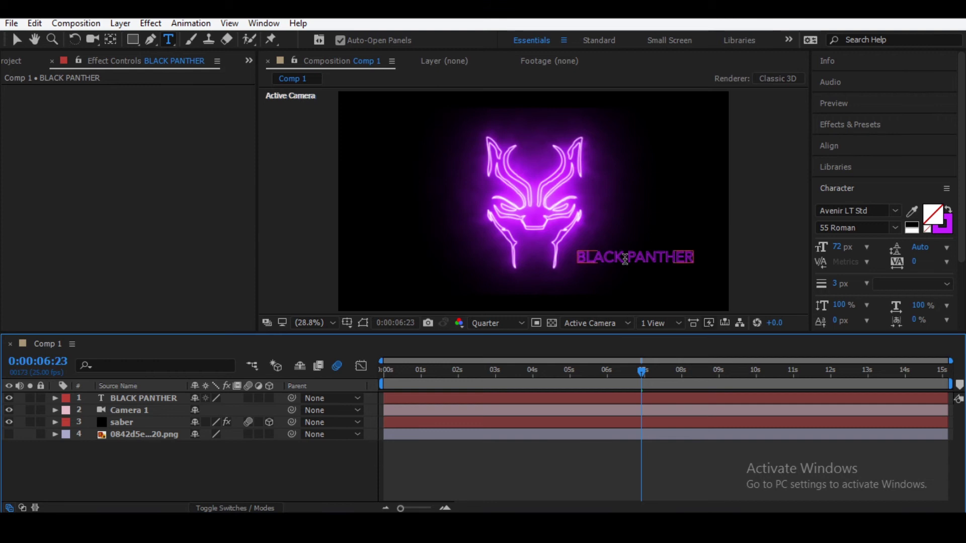
# Zoom the view to 100%, set preview resolution to Full, and nudge the title up-right.
pyautogui.click(17, 44)
pyautogui.press('/')
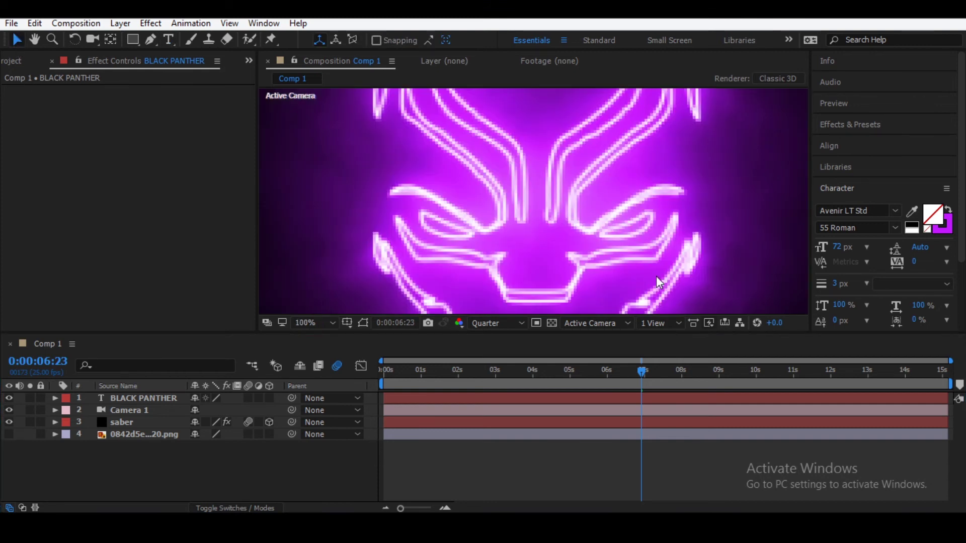
pyautogui.click(575, 239)
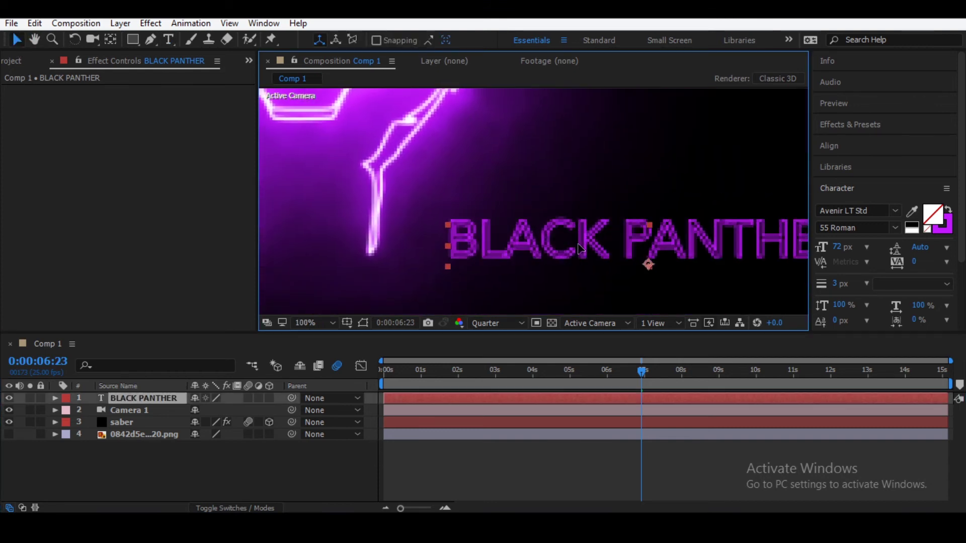
pyautogui.click(478, 324)
pyautogui.click(496, 358)
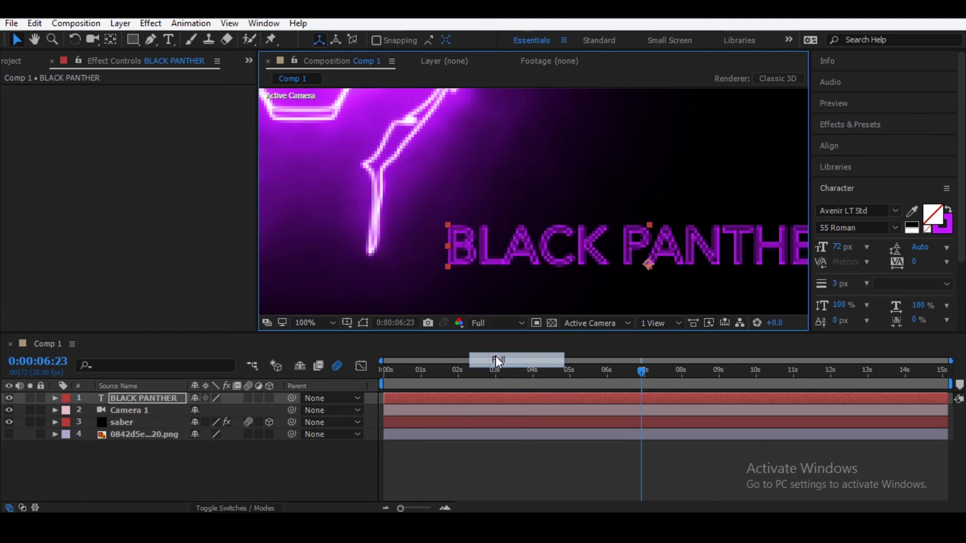
pyautogui.scroll(-2, 470, 239)
pyautogui.moveTo(563, 223); pyautogui.dragTo(570, 217)
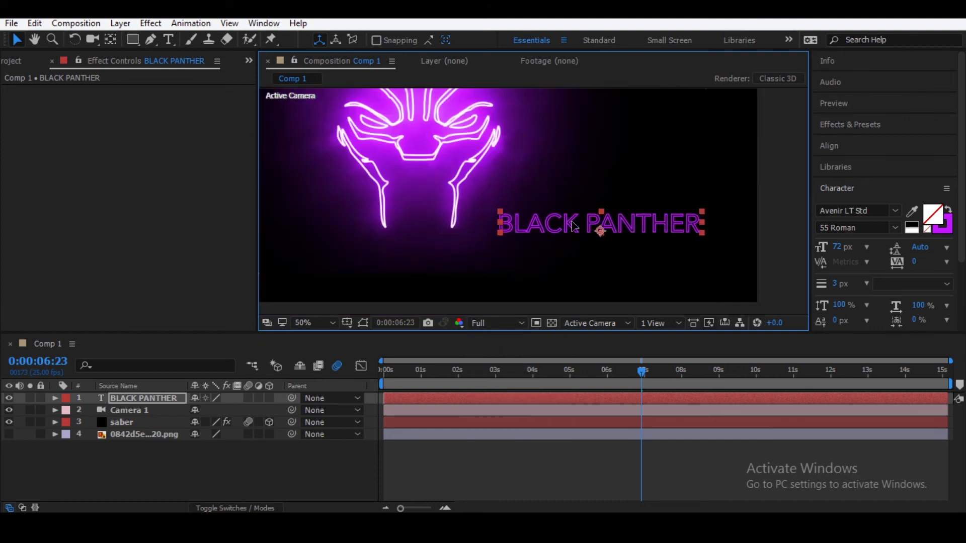
# Add an Outer Glow layer style to the BLACK PANTHER text layer.
pyautogui.rightClick(180, 399)
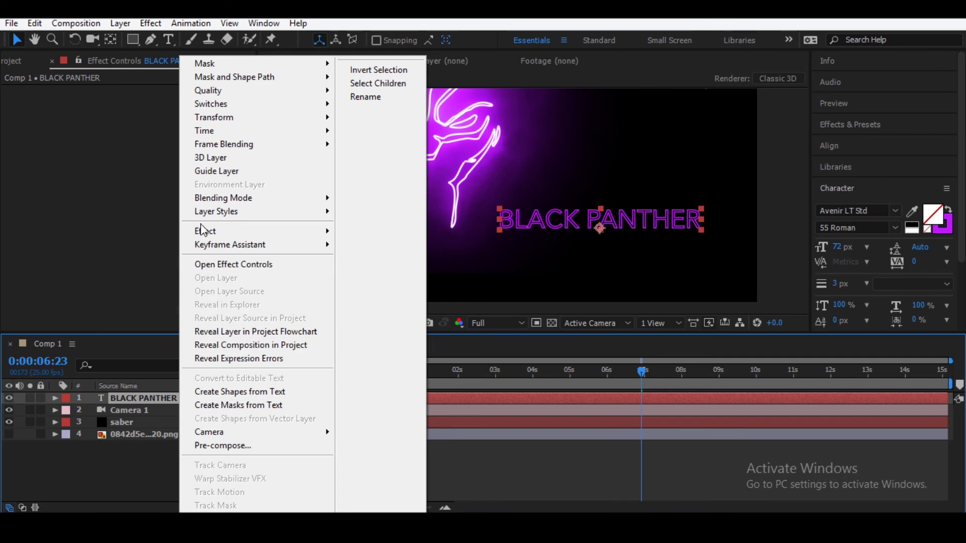
pyautogui.moveTo(216, 211)
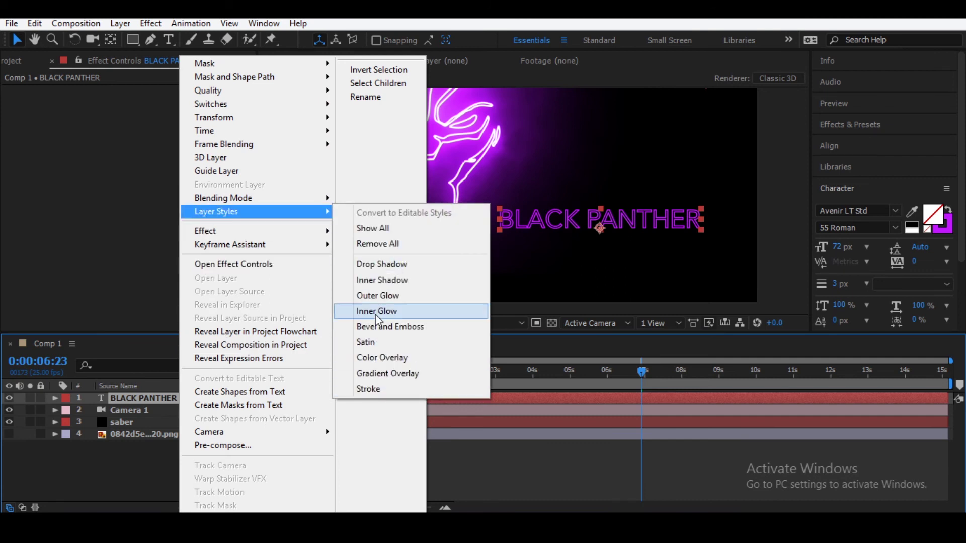
pyautogui.click(377, 297)
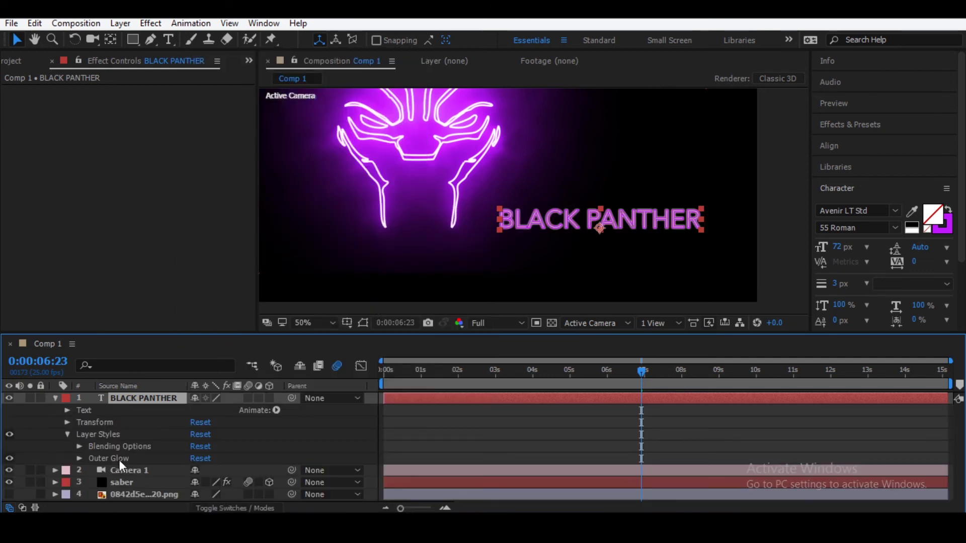
# Set the Outer Glow colour to the mask's purple and its size to 70.
pyautogui.click(80, 460)
pyautogui.scroll(-2, 81, 461)
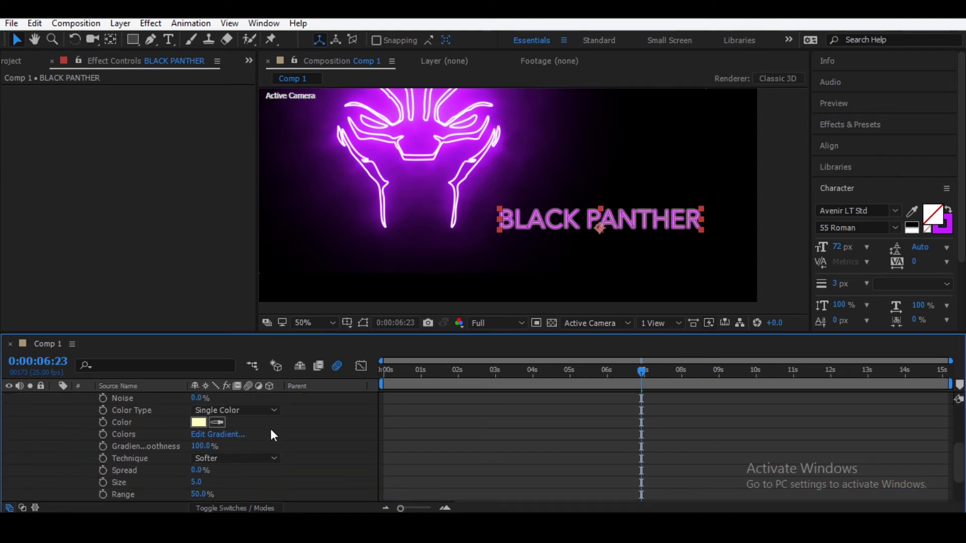
pyautogui.click(409, 178)
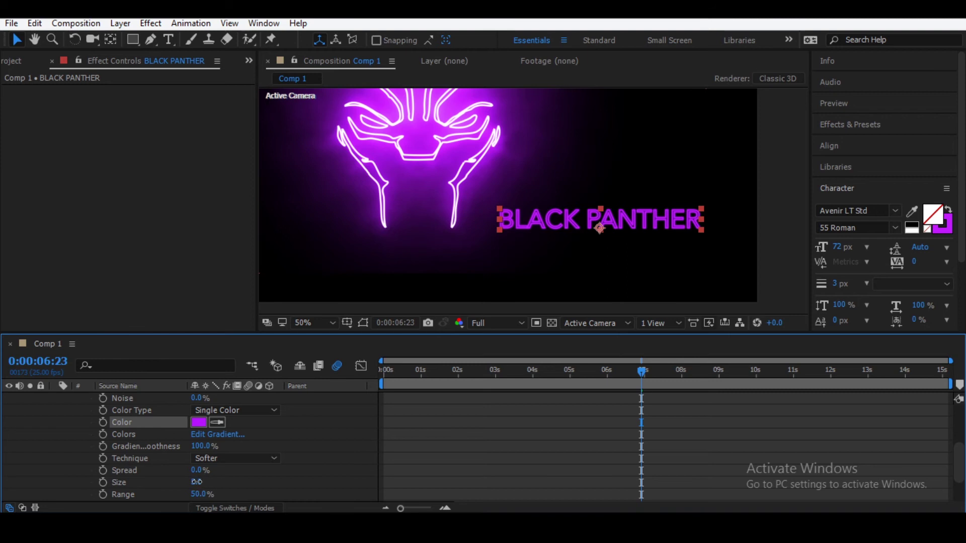
pyautogui.moveTo(197, 482); pyautogui.dragTo(241, 489)
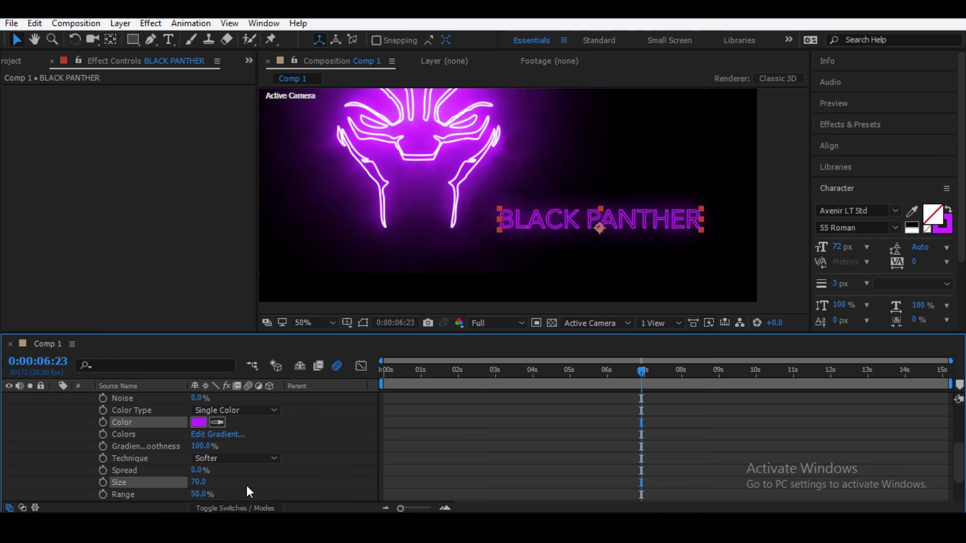
pyautogui.click(424, 457)
pyautogui.scroll(-1, 454, 420)
pyautogui.moveTo(417, 378); pyautogui.dragTo(373, 388)
pyautogui.scroll(3, 365, 418)
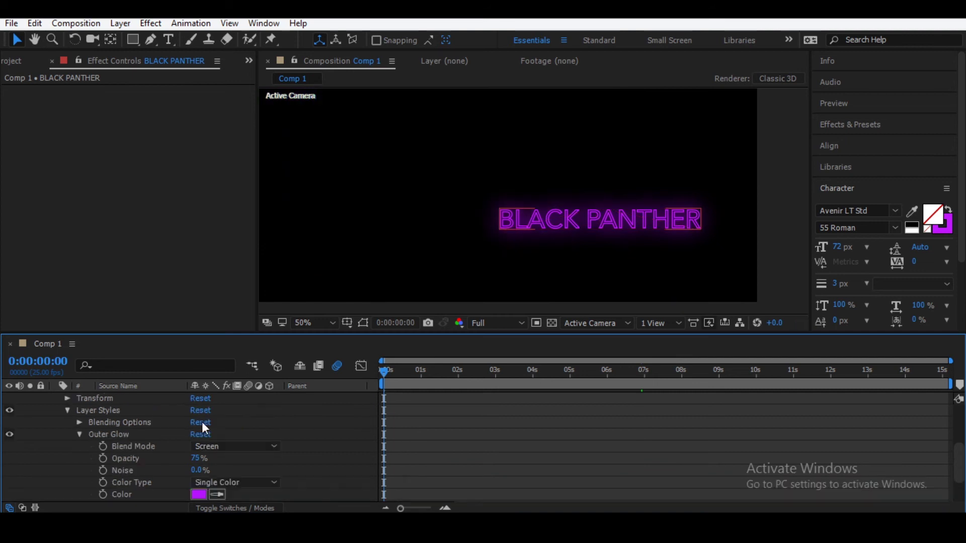
pyautogui.scroll(2, 201, 422)
# Slide the title layer's bar so it starts around the 5-second mark.
pyautogui.click(55, 398)
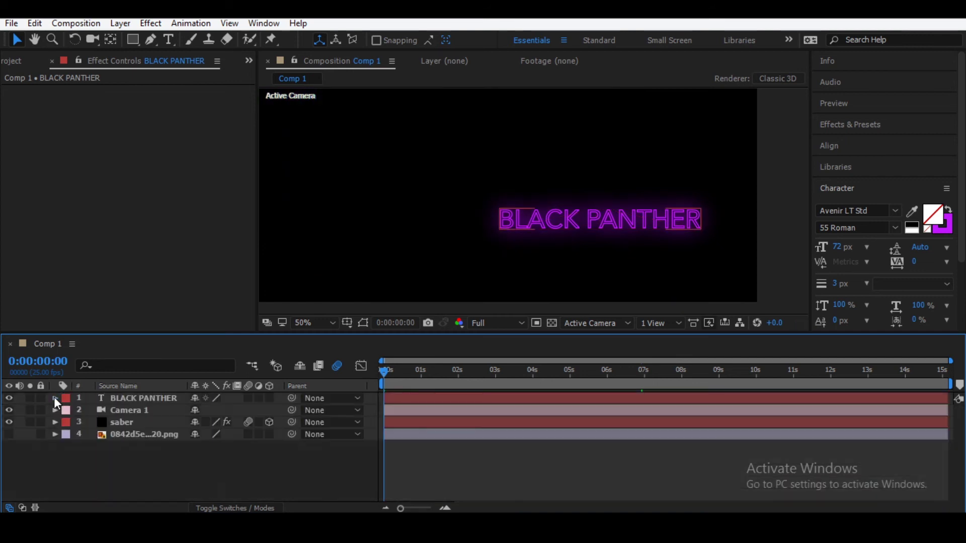
pyautogui.moveTo(448, 398); pyautogui.dragTo(641, 398)
pyautogui.click(489, 378)
pyautogui.scroll(-2, 471, 274)
pyautogui.scroll(-1, 460, 285)
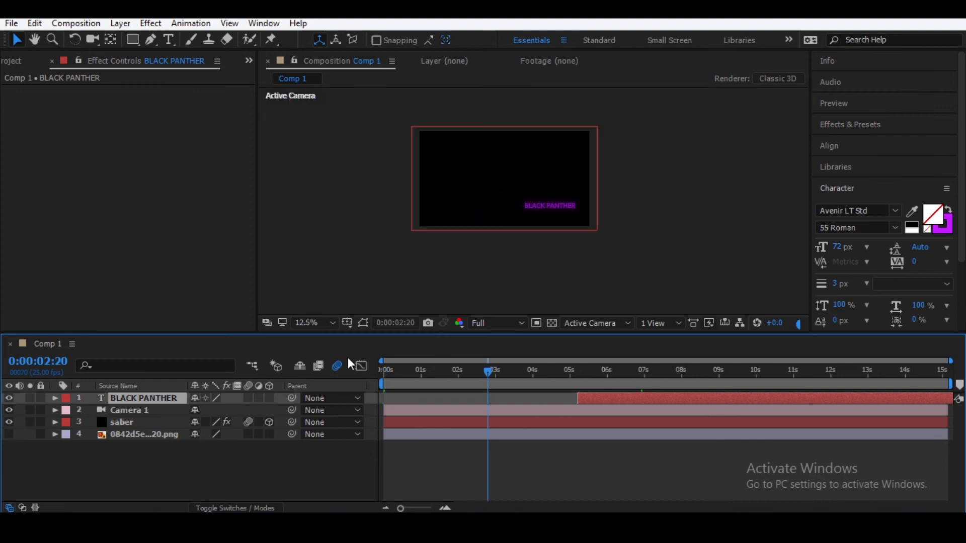
# Fit the composition in the view, return to the start, and set resolution to Quarter.
pyautogui.click(313, 324)
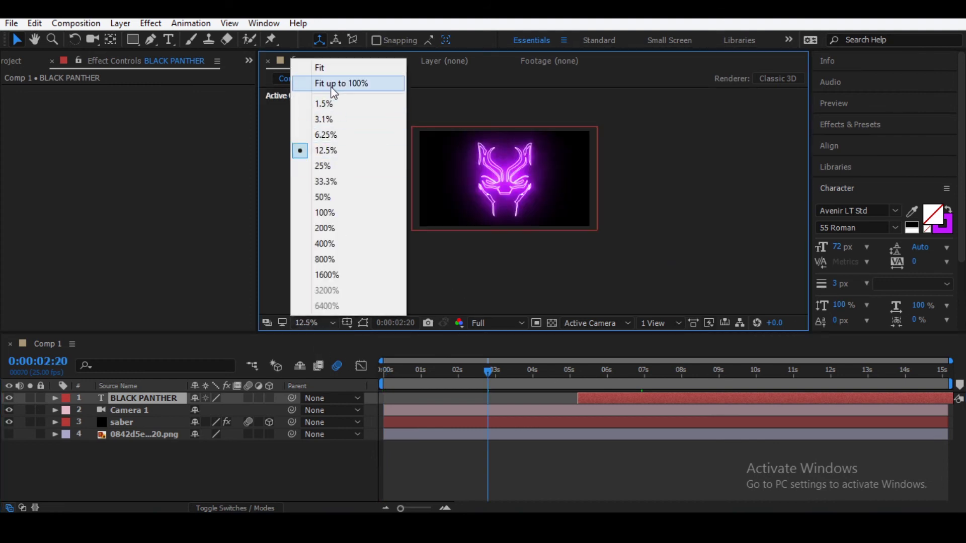
pyautogui.click(335, 83)
pyautogui.moveTo(423, 385); pyautogui.dragTo(375, 388)
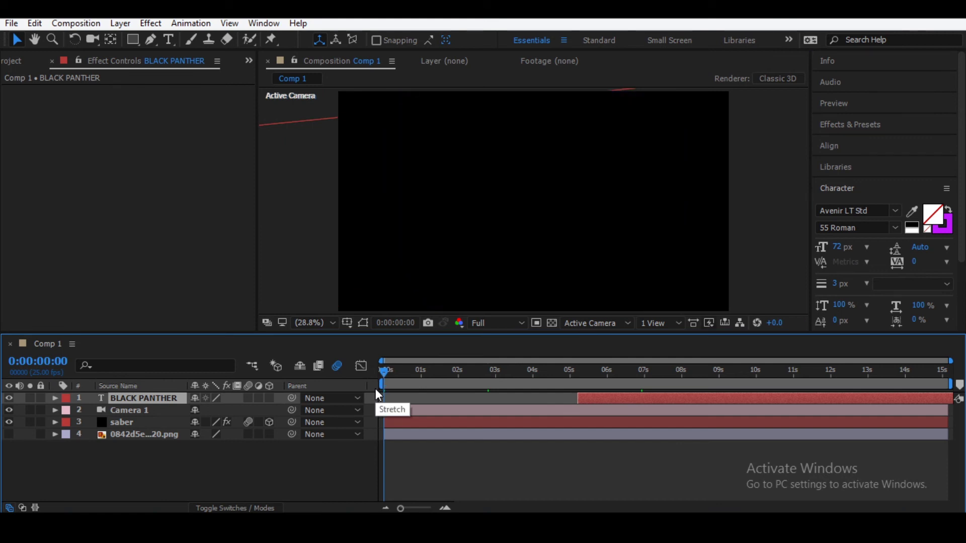
pyautogui.click(509, 324)
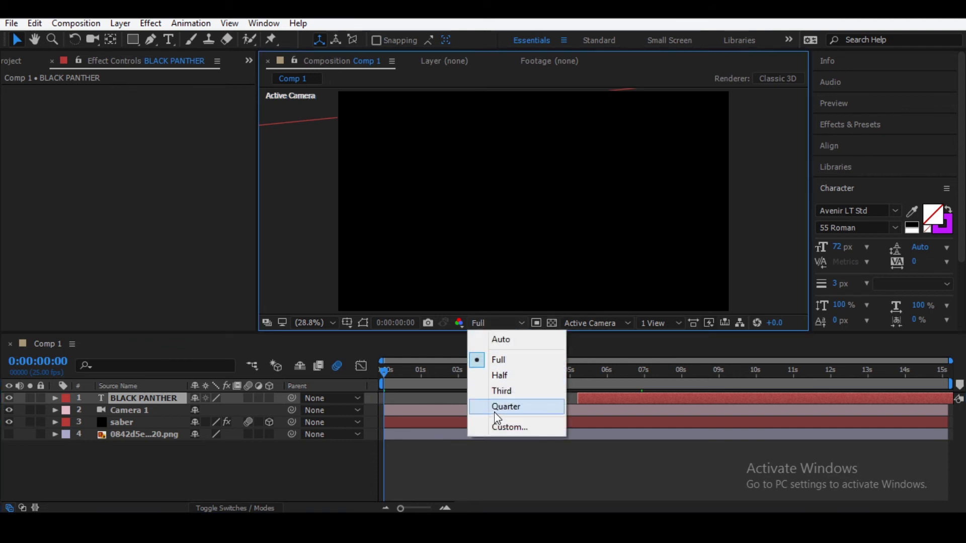
pyautogui.click(495, 413)
# Play a preview to check the title appears only after 5 seconds.
pyautogui.click(370, 393)
pyautogui.press('space')
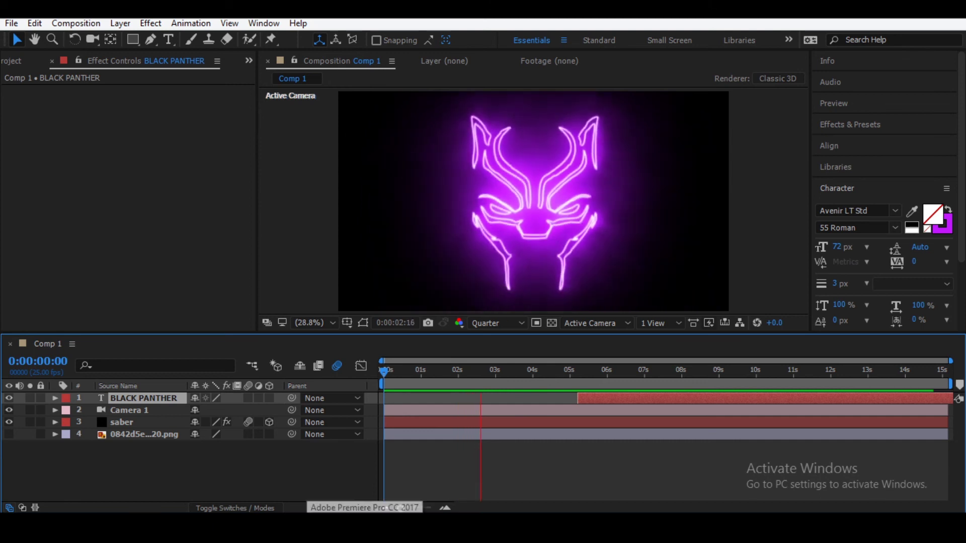
pyautogui.press('space')
pyautogui.press('space')
pyautogui.click(609, 403)
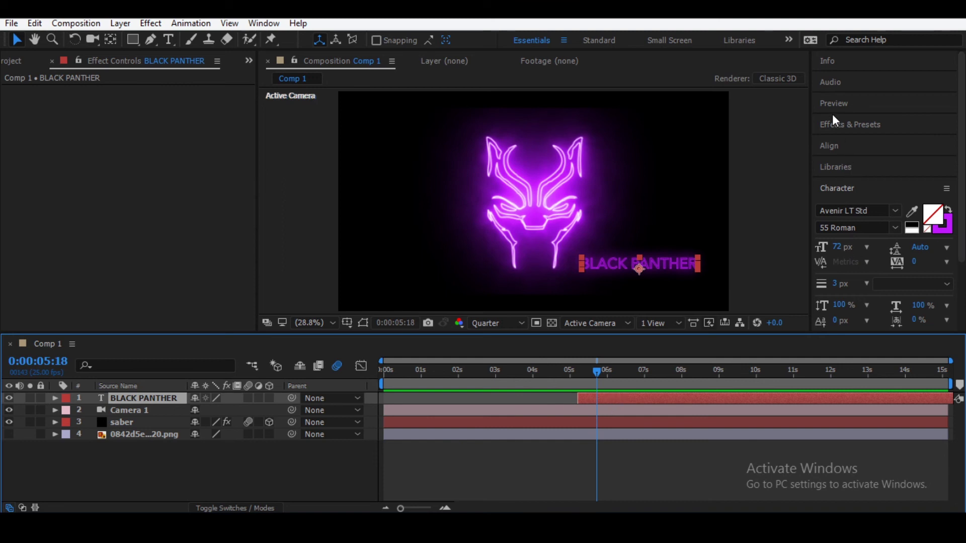
pyautogui.click(841, 124)
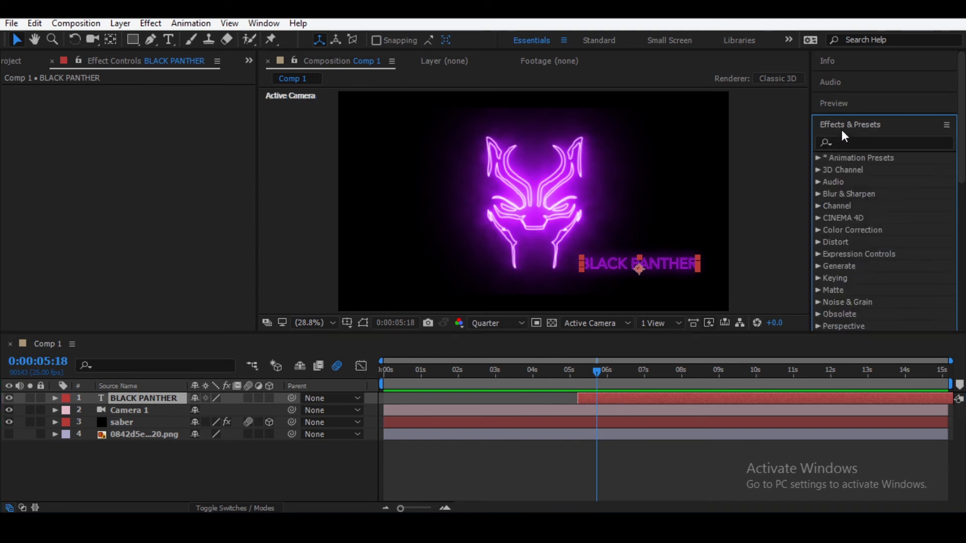
# Try the Text > Animate In > Fade Up Lines preset on the title, then back it out.
pyautogui.click(817, 158)
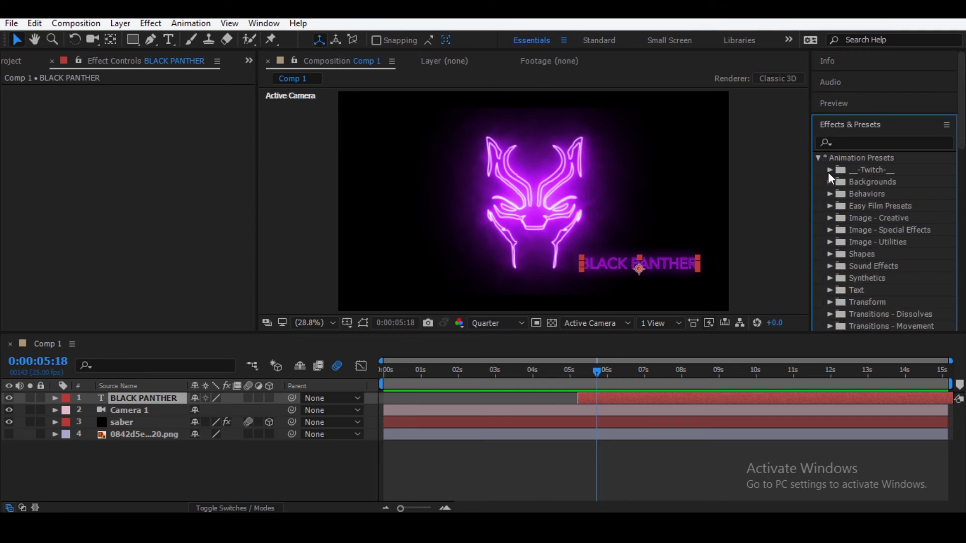
pyautogui.click(828, 290)
pyautogui.scroll(-3, 828, 289)
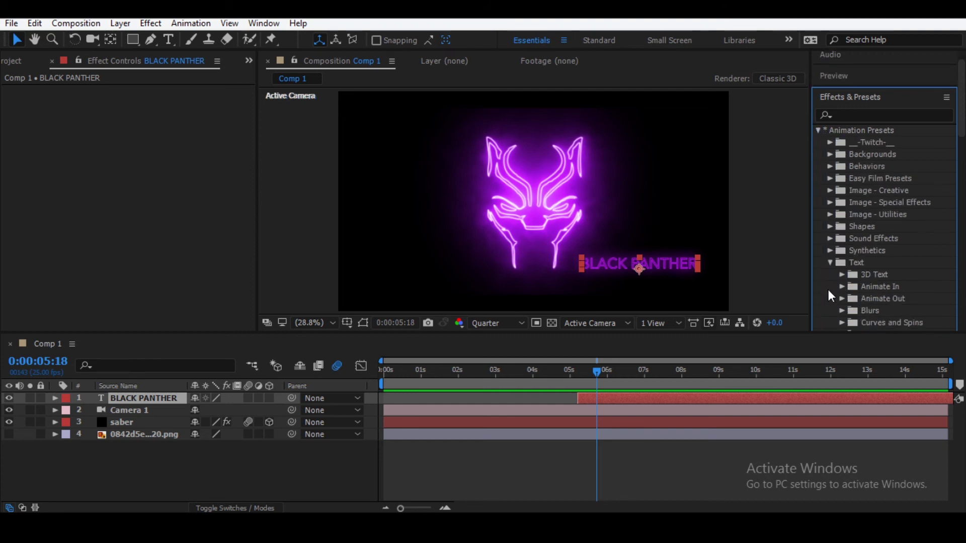
pyautogui.click(842, 202)
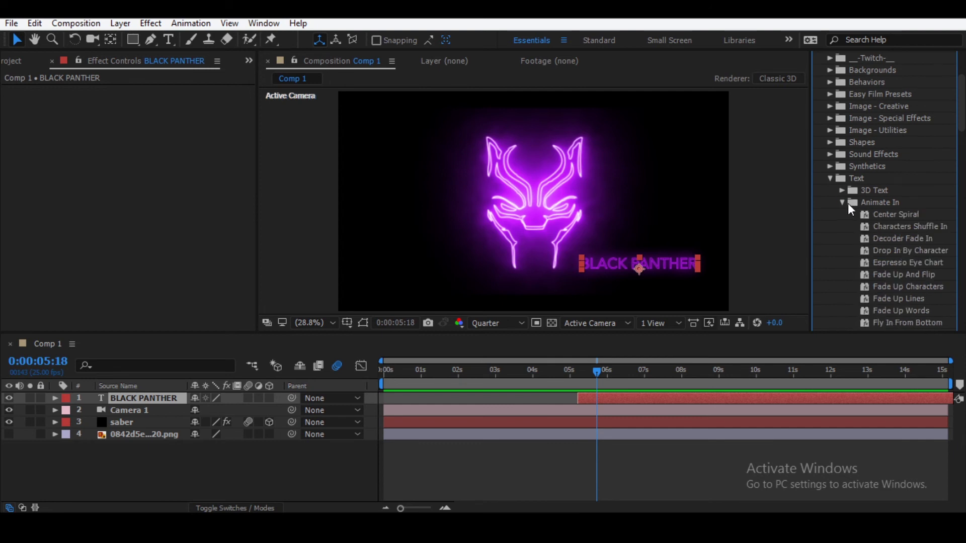
pyautogui.scroll(-1, 880, 252)
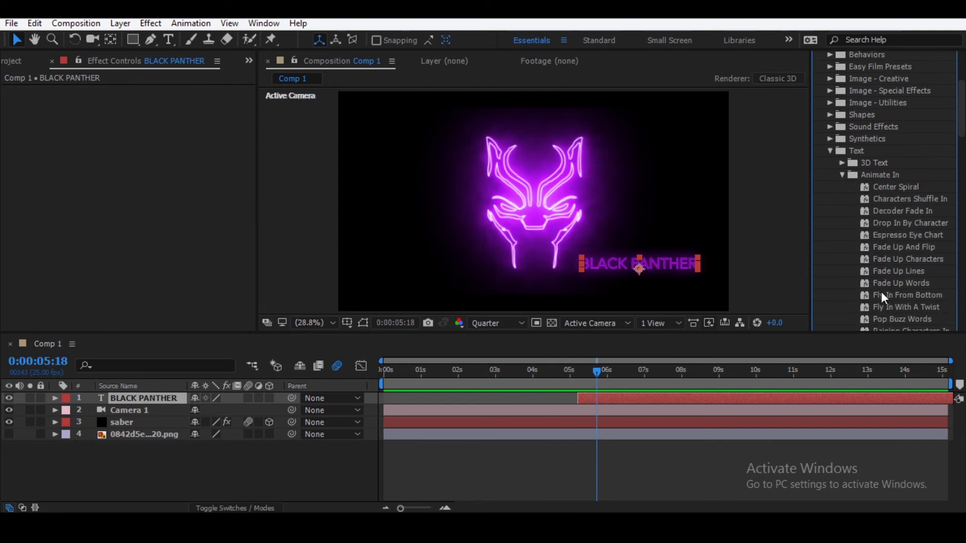
pyautogui.moveTo(877, 268); pyautogui.dragTo(661, 259)
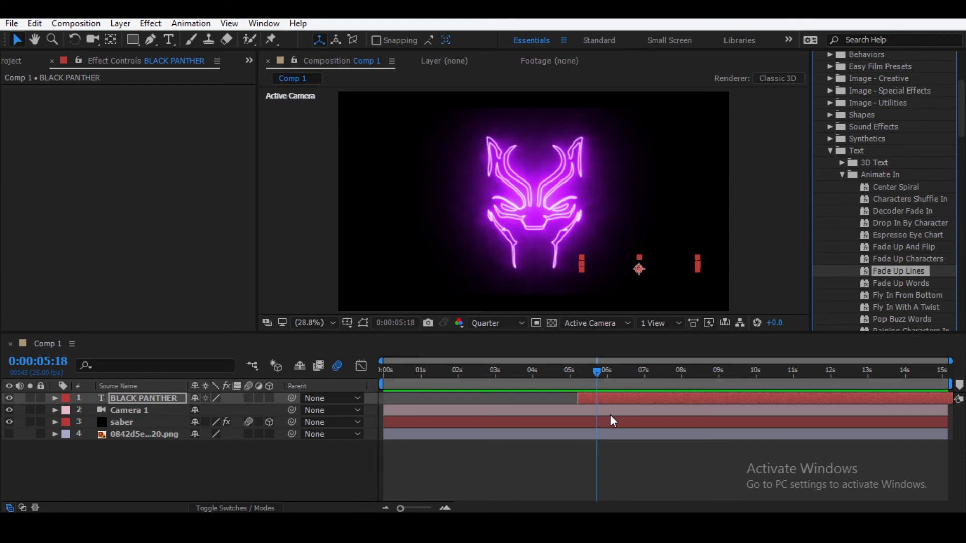
pyautogui.moveTo(592, 382); pyautogui.dragTo(620, 383)
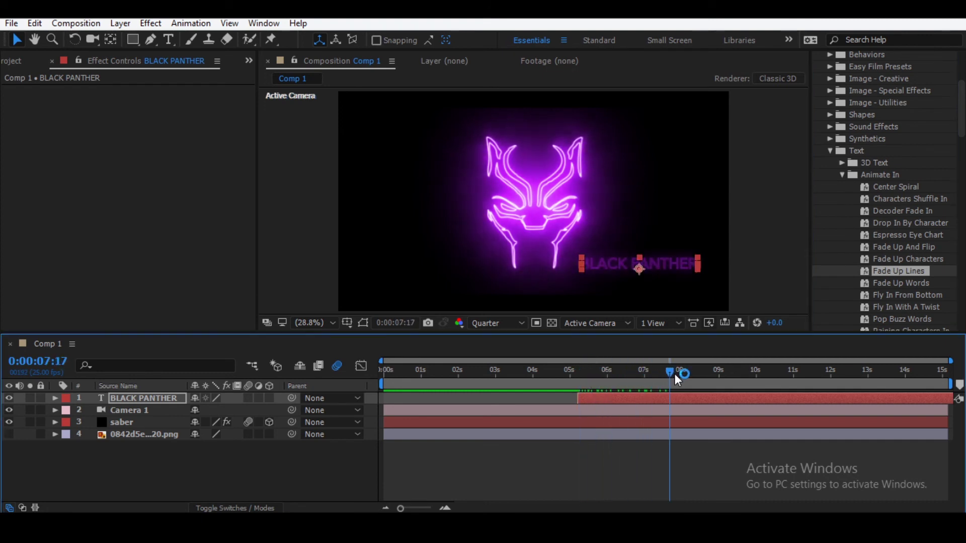
pyautogui.press('space')
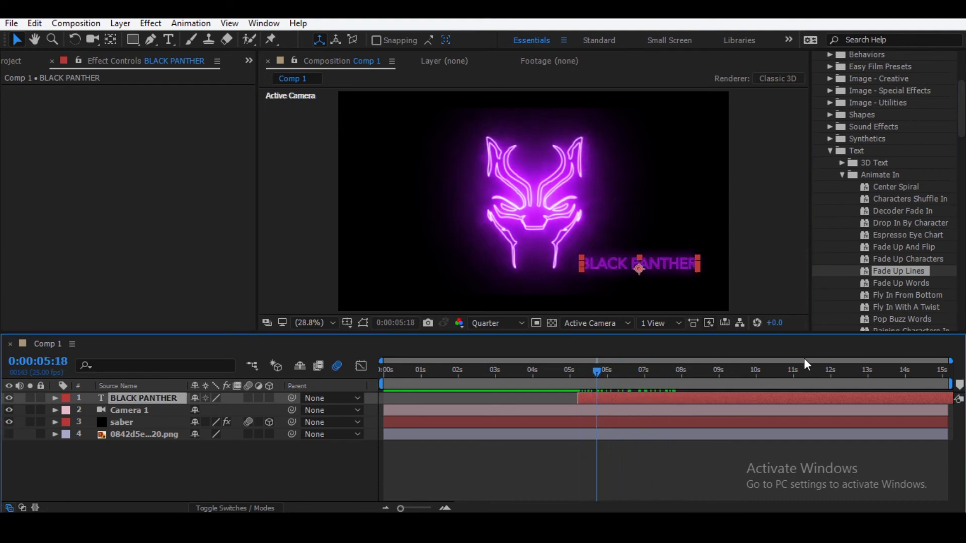
# Apply Fade Up Words to the BLACK PANTHER title and preview the word-by-word fade.
pyautogui.moveTo(905, 287)
pyautogui.mouseDown()
pyautogui.moveTo(602, 396)
pyautogui.moveTo(580, 382)
pyautogui.mouseUp()
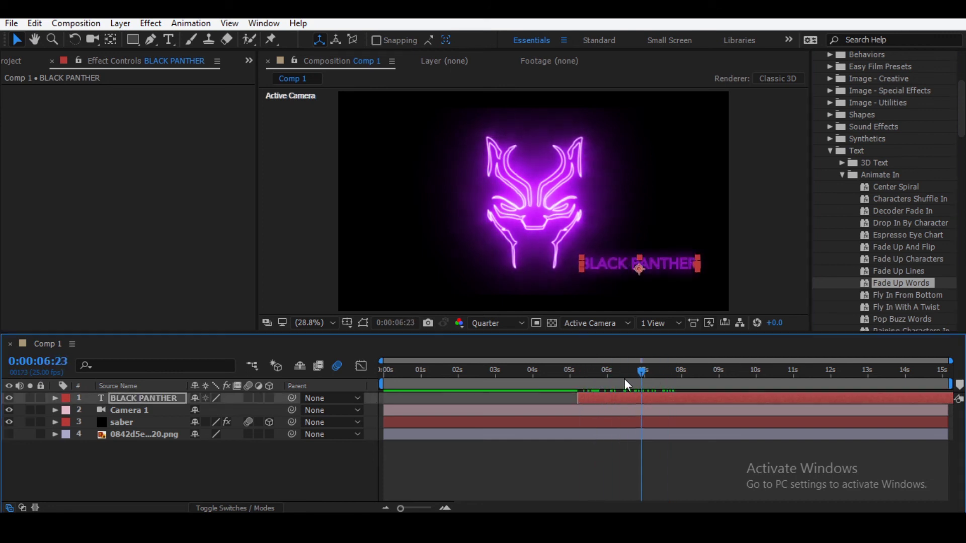
pyautogui.click(540, 397)
pyautogui.press('space')
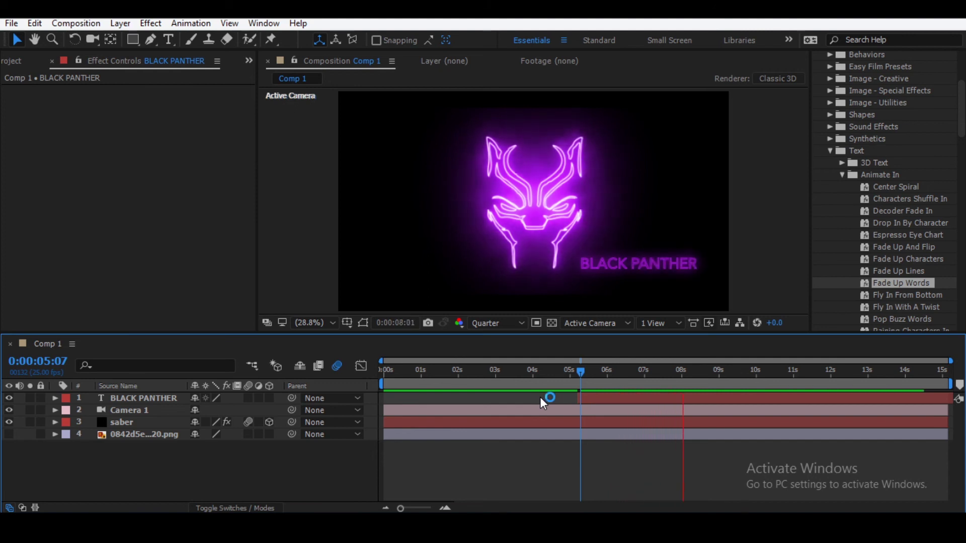
# Select the saber layer and expand its Saber effect's Flicker settings.
pyautogui.click(602, 397)
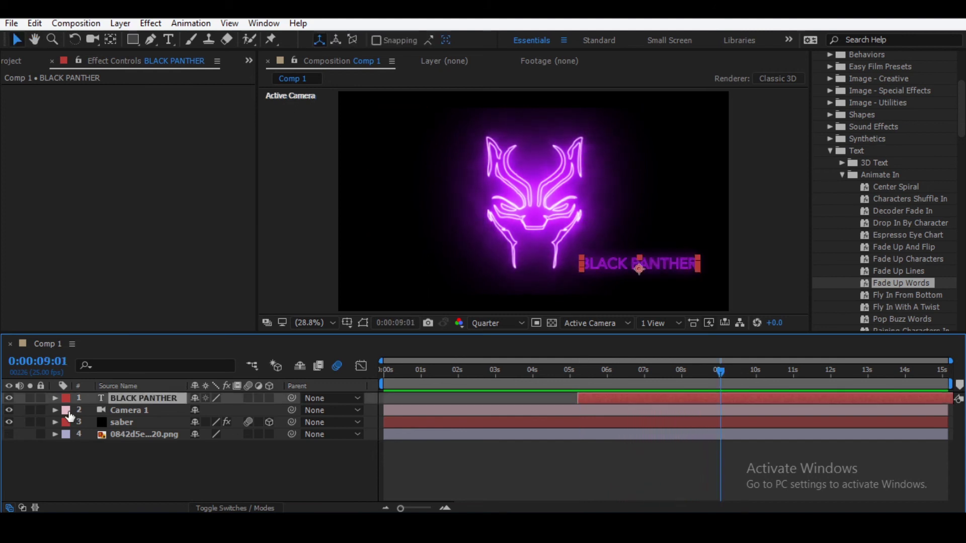
pyautogui.click(118, 425)
pyautogui.click(11, 92)
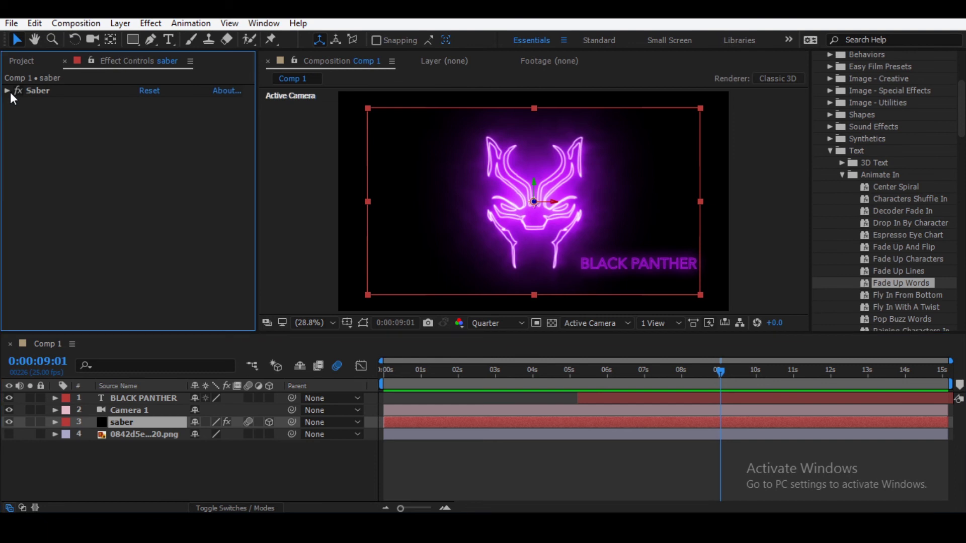
pyautogui.scroll(-5, 12, 289)
pyautogui.scroll(-5, 12, 288)
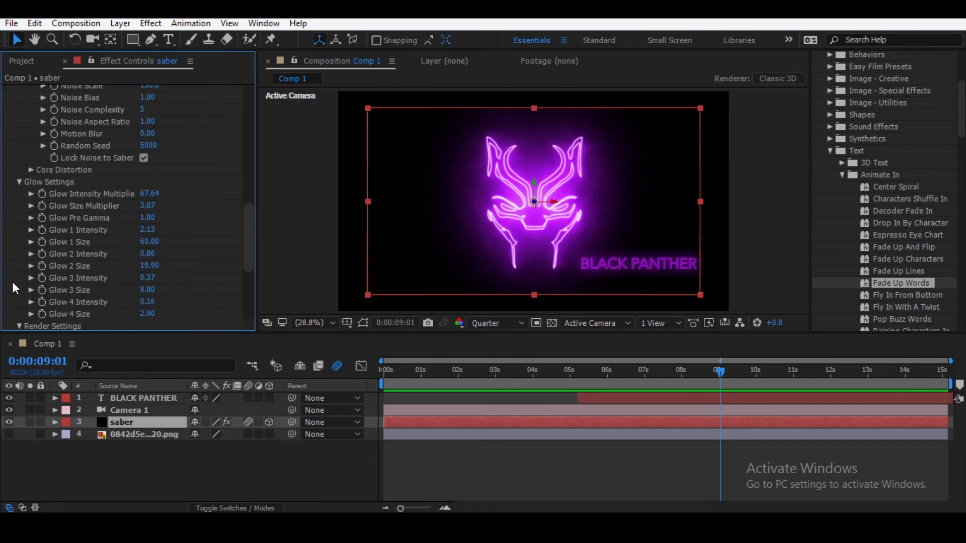
pyautogui.scroll(-5, 12, 288)
pyautogui.scroll(5, 12, 281)
pyautogui.scroll(5, 12, 282)
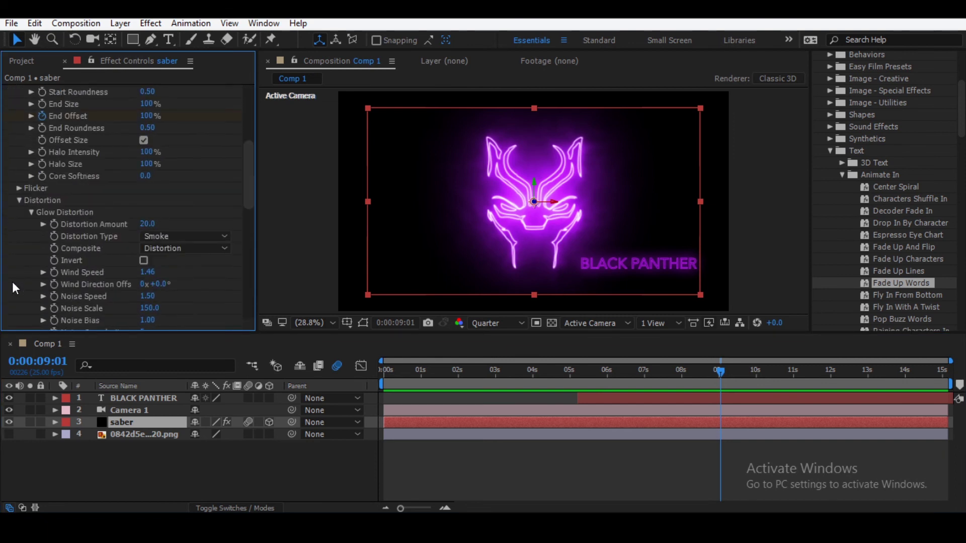
pyautogui.click(18, 188)
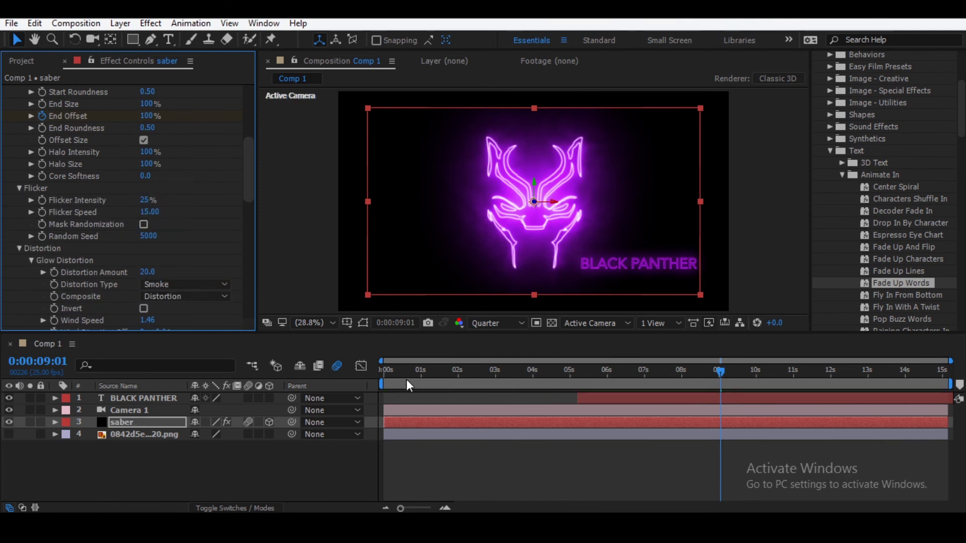
# Preview the animation from the start, pausing near 3 and 6 seconds.
pyautogui.click(384, 384)
pyautogui.press('space')
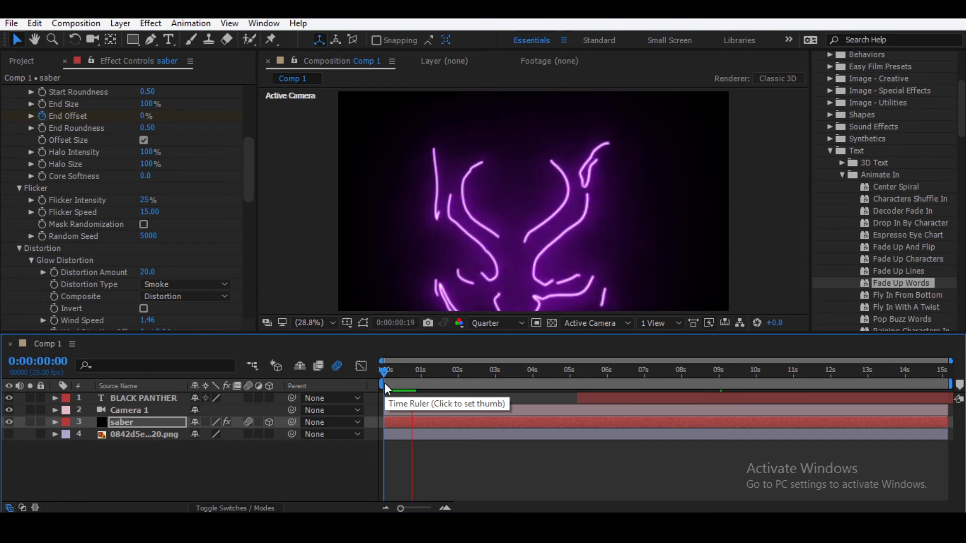
pyautogui.click(514, 374)
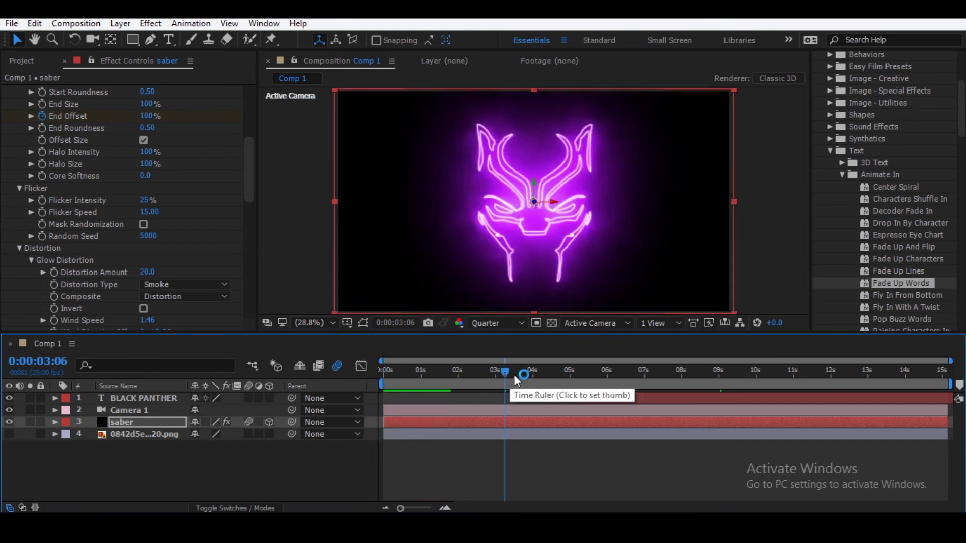
pyautogui.press('space')
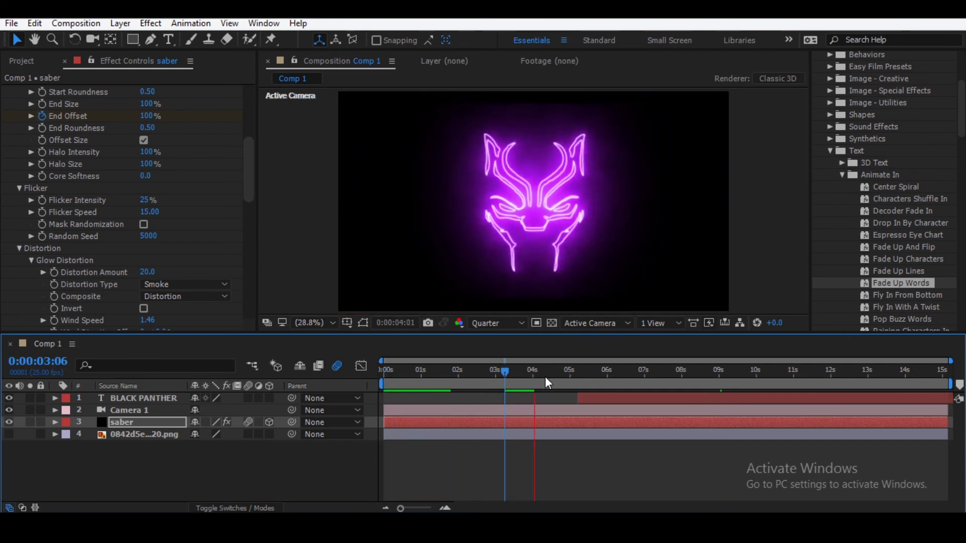
pyautogui.click(546, 378)
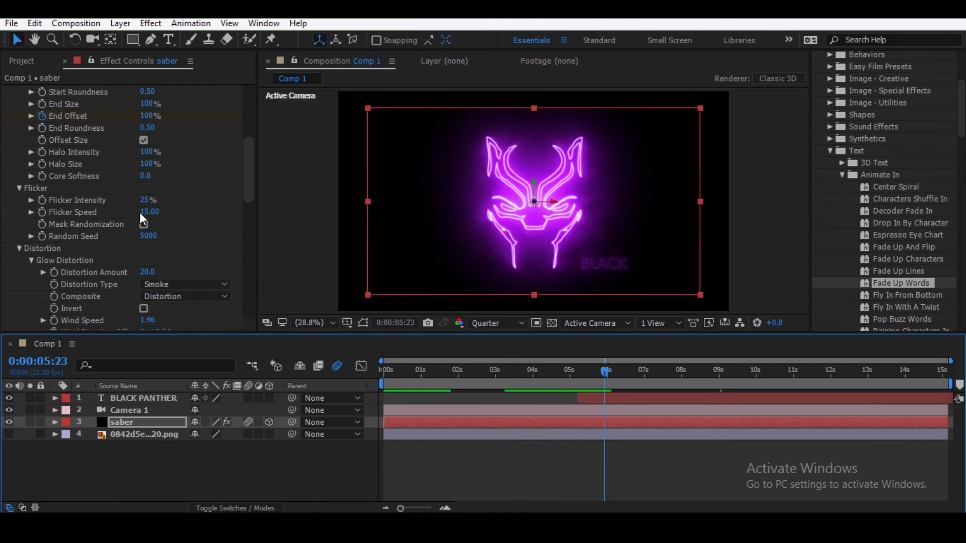
# Raise Saber Flicker Speed from 15.00 to 19.40 and preview the faster flicker.
pyautogui.moveTo(143, 217); pyautogui.dragTo(166, 207)
pyautogui.press('space')
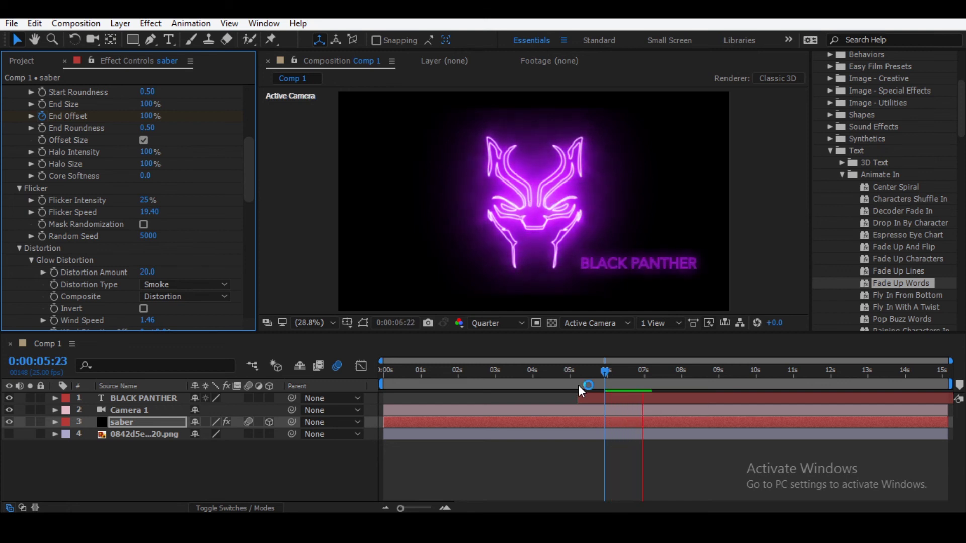
pyautogui.click(618, 394)
# Apply the Twitch Blinking preset to the title at about 8 seconds and preview it.
pyautogui.scroll(4, 870, 132)
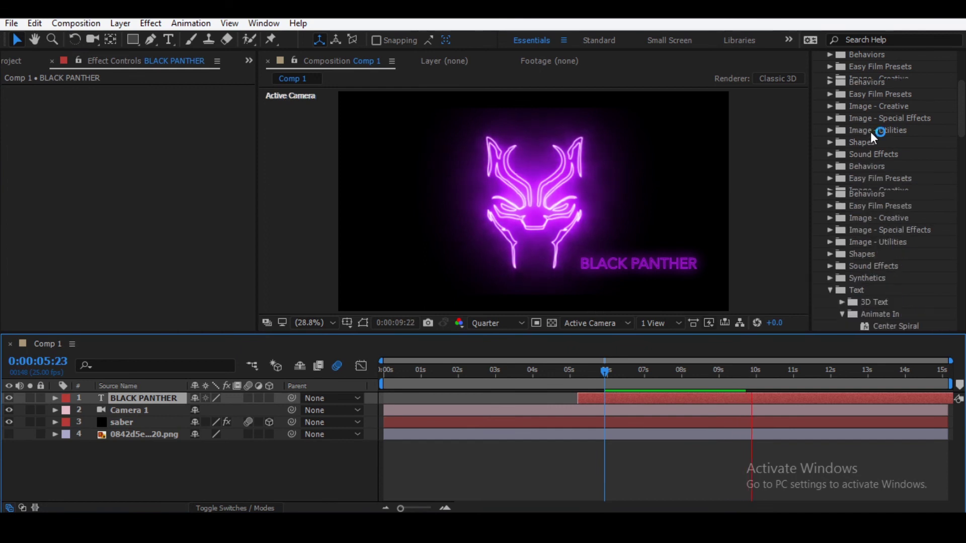
pyautogui.scroll(5, 870, 132)
pyautogui.press('space')
pyautogui.click(700, 373)
pyautogui.click(830, 170)
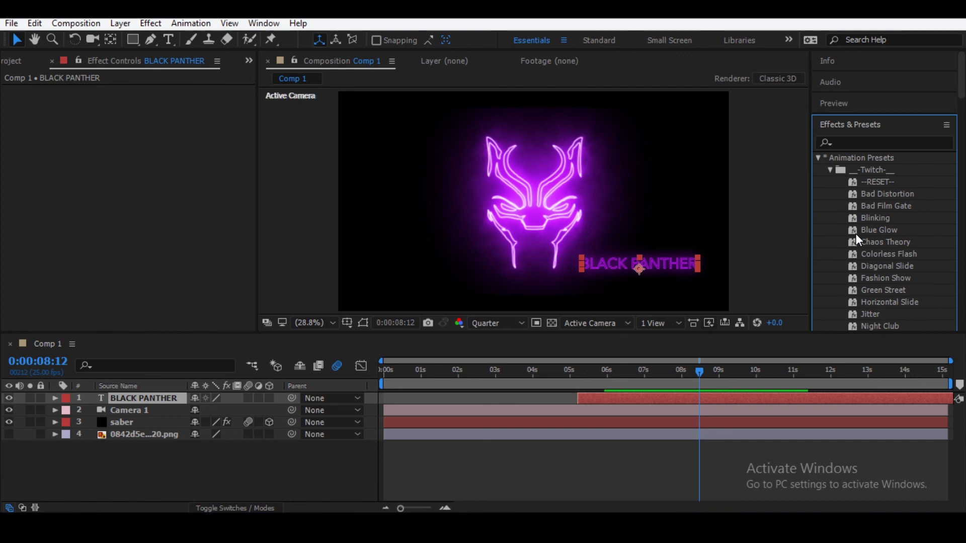
pyautogui.moveTo(870, 217); pyautogui.dragTo(653, 262)
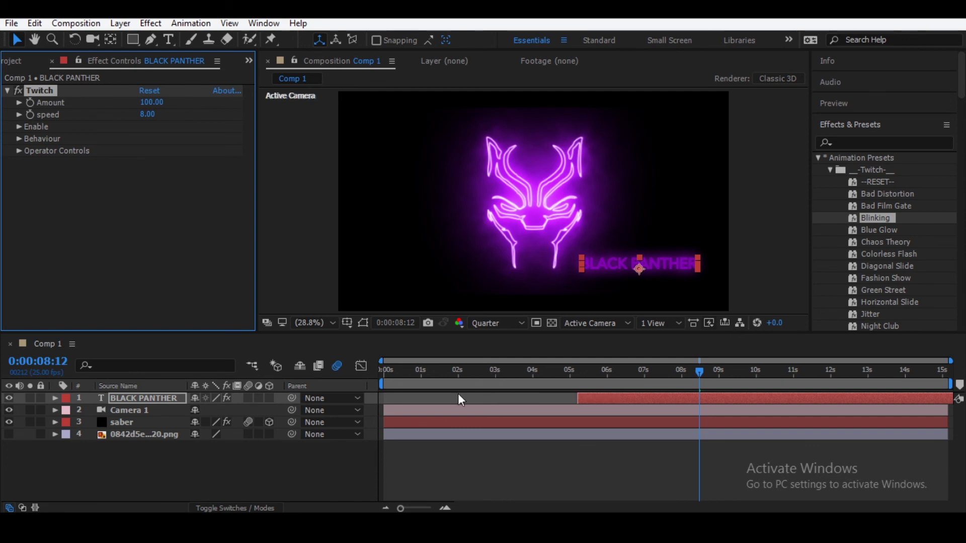
pyautogui.click(538, 371)
pyautogui.press('space')
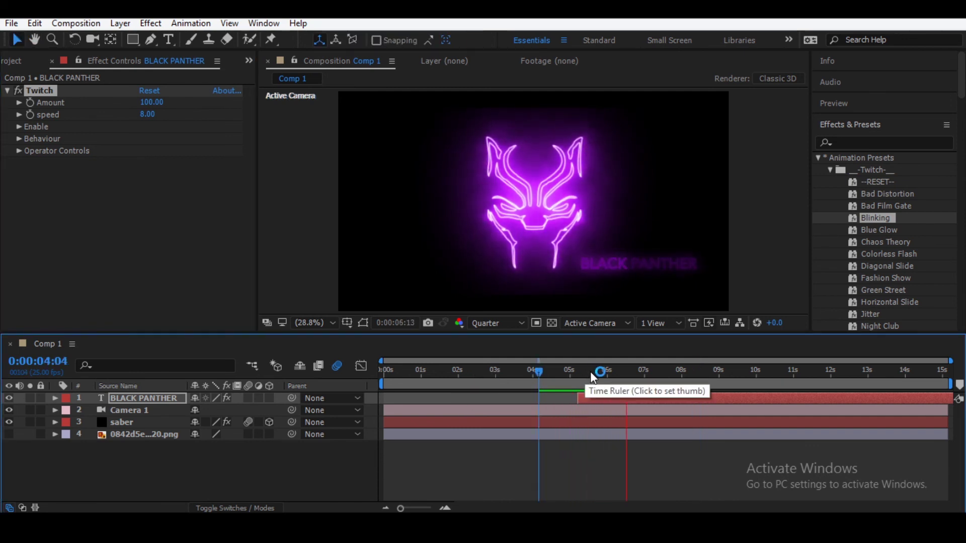
pyautogui.press('space')
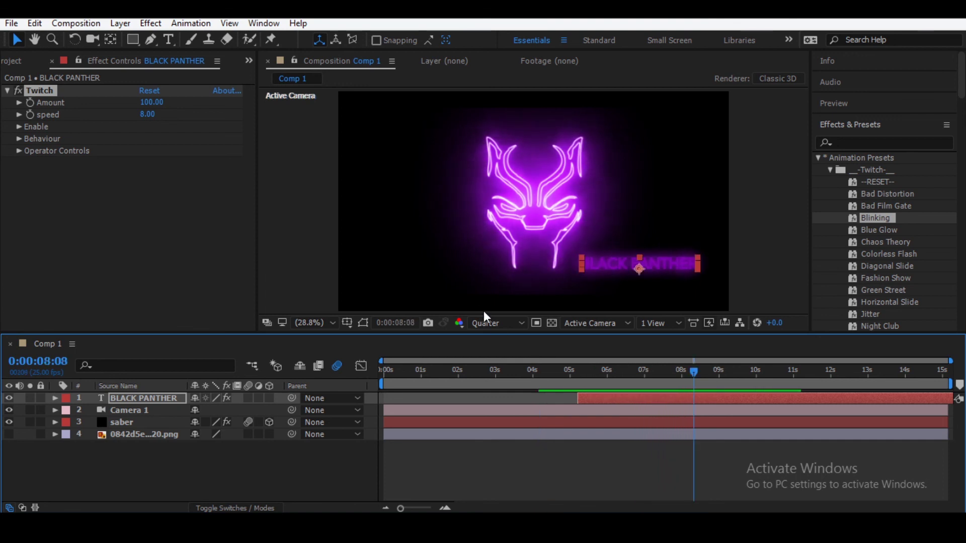
# Keep Twitch Border mode at Mirror and set Light Behaviour to Brighter.
pyautogui.click(18, 127)
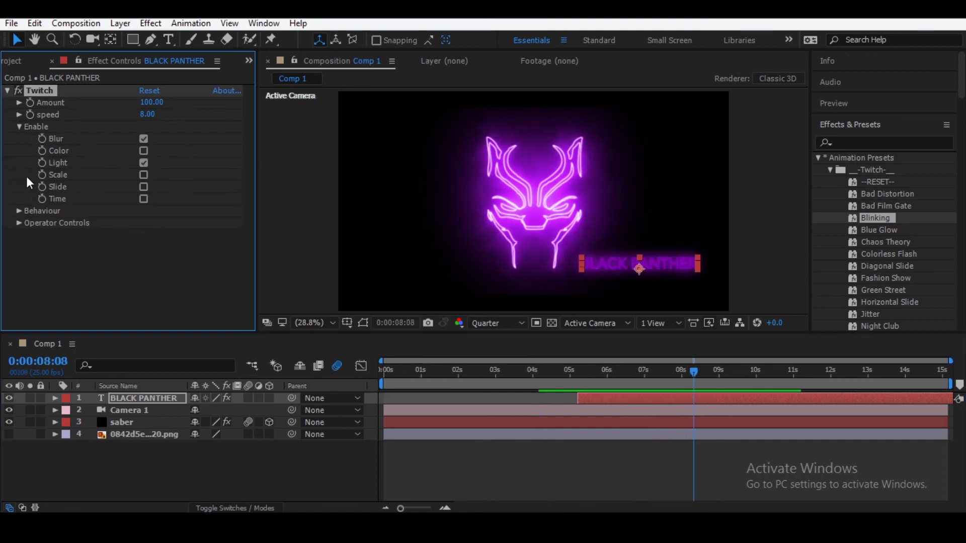
pyautogui.click(19, 212)
pyautogui.click(184, 247)
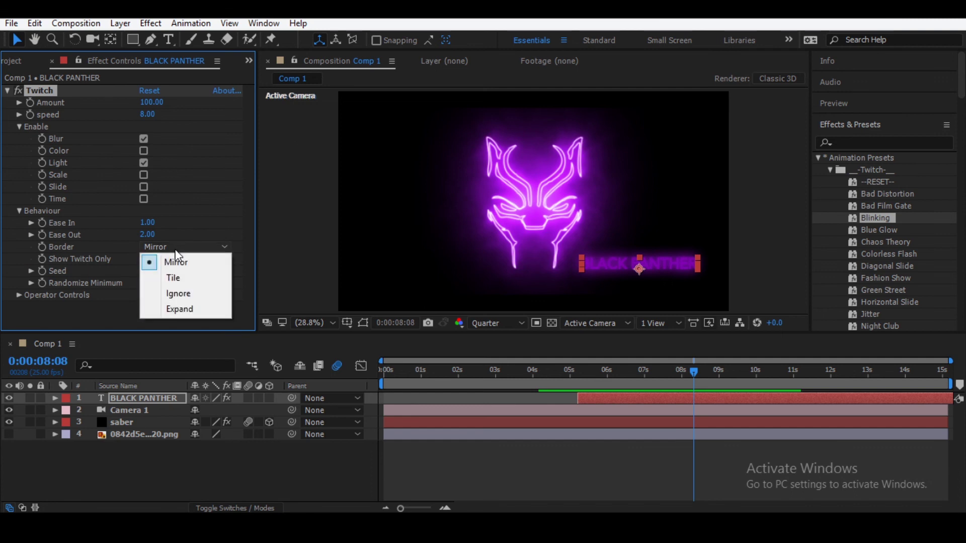
pyautogui.click(184, 255)
pyautogui.click(18, 295)
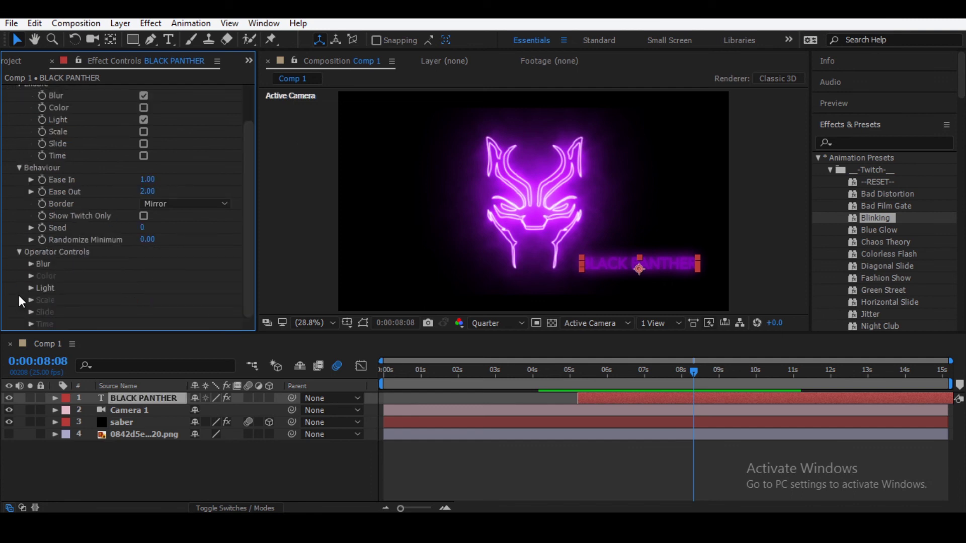
pyautogui.click(33, 288)
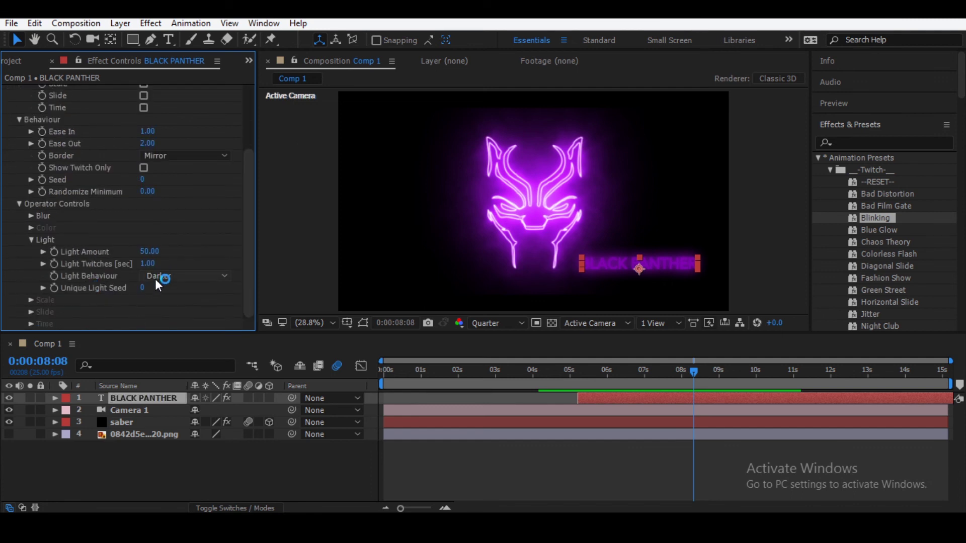
pyautogui.click(156, 276)
pyautogui.click(171, 291)
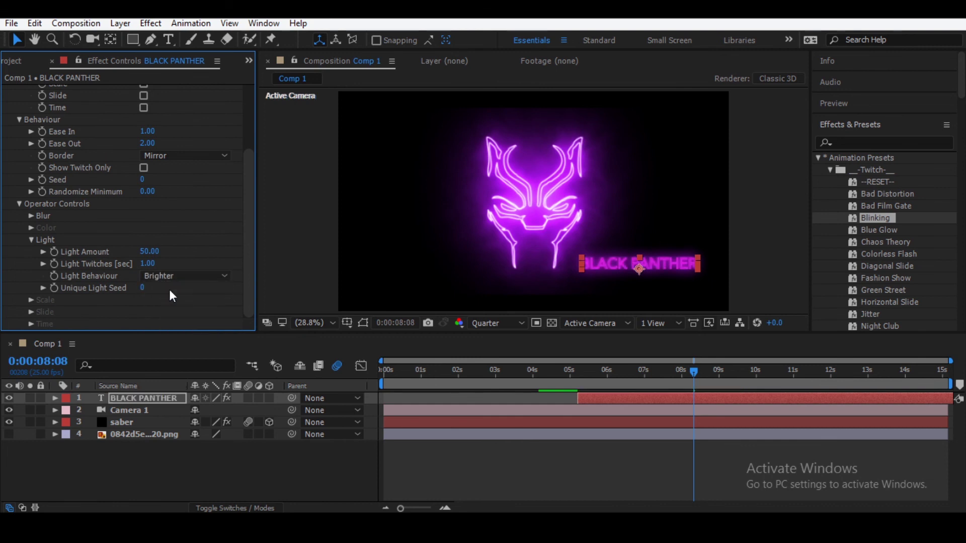
# Set the Twitch Amount to 50 and preview the title's blinking entrance.
pyautogui.scroll(4, 112, 176)
pyautogui.click(150, 103)
pyautogui.press('Return')
pyautogui.click(578, 375)
pyautogui.press('space')
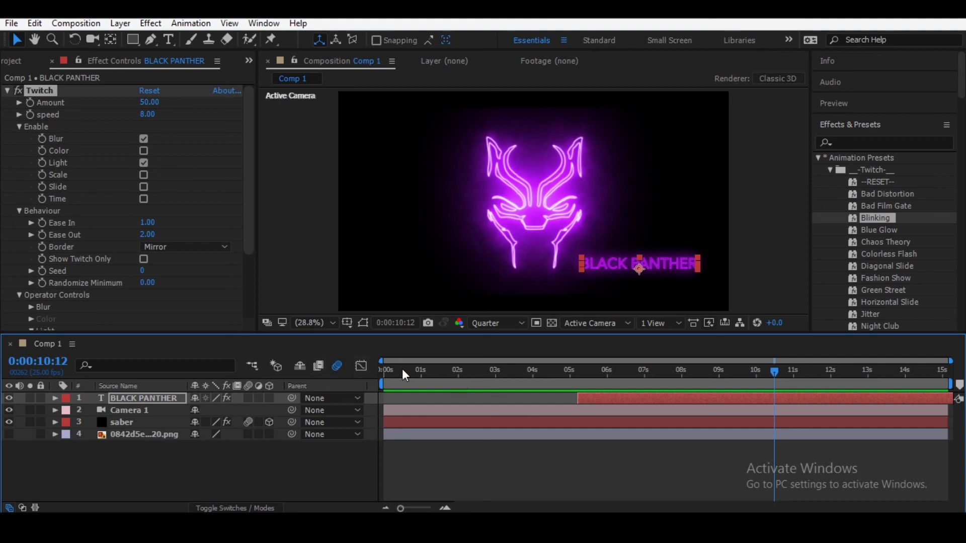
pyautogui.moveTo(402, 370); pyautogui.dragTo(297, 390)
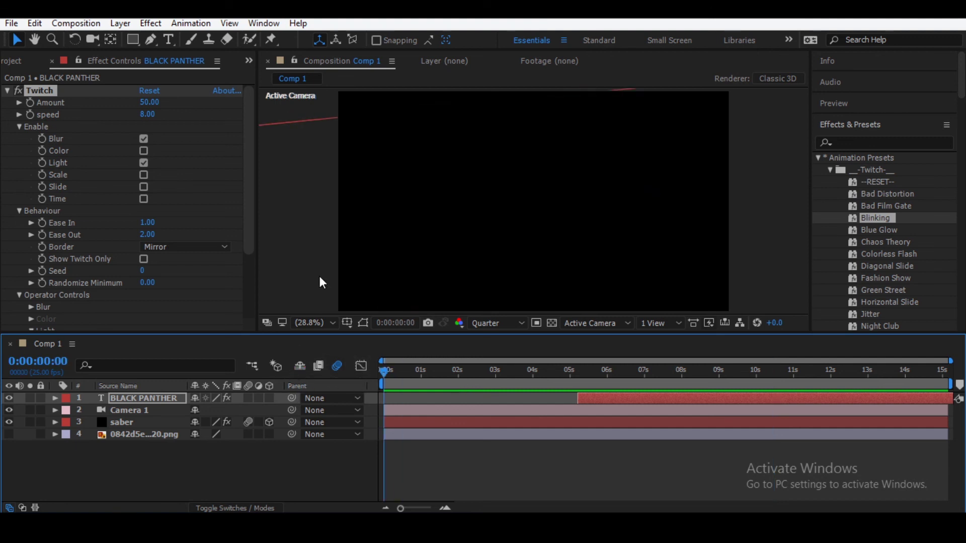
# Maximize the Composition panel with ` and play Comp 1 from the beginning.
pyautogui.press('`')
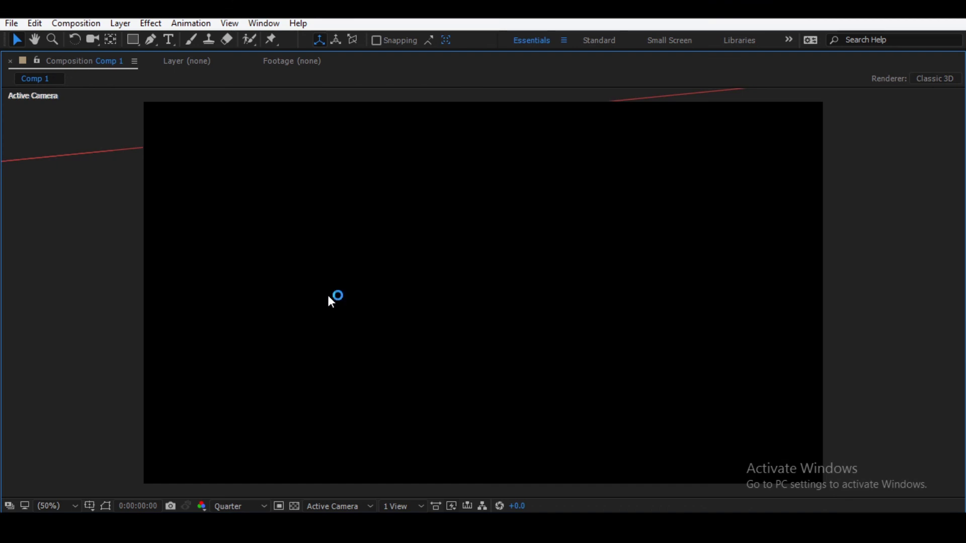
pyautogui.press('space')
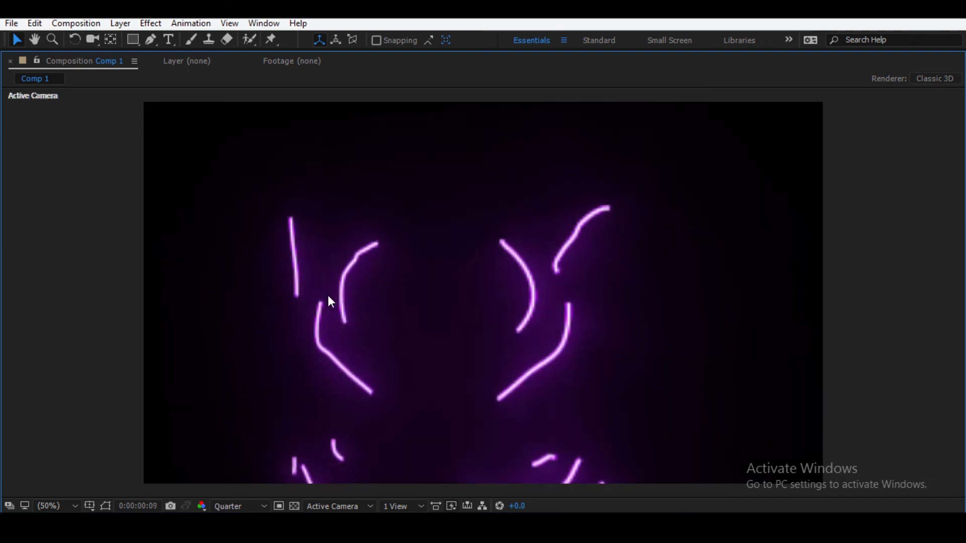